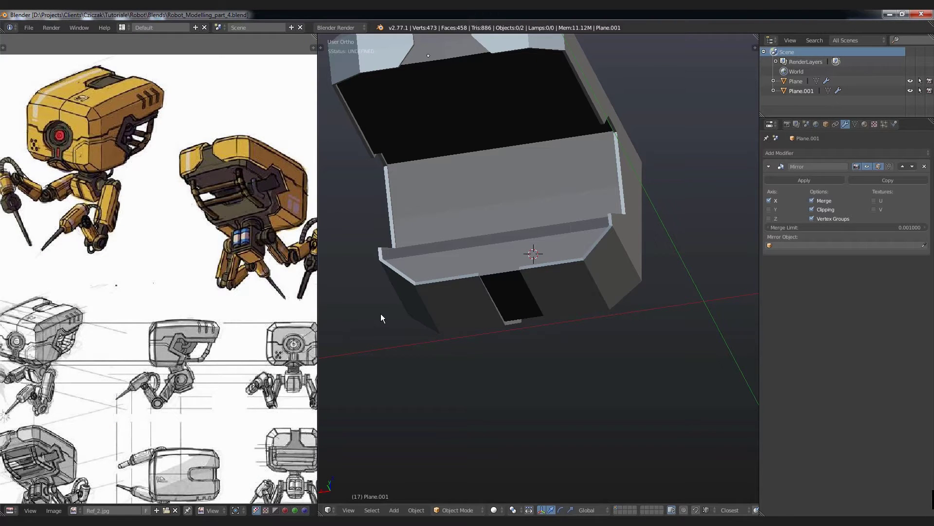
# Orbit and zoom the view to inspect the robot head block from several angles.
pyautogui.scroll(-4, 396, 307)
pyautogui.moveTo(396, 307)
pyautogui.mouseDown(button='middle')
pyautogui.moveTo(443, 271)
pyautogui.moveTo(490, 254)
pyautogui.moveTo(453, 274)
pyautogui.moveTo(487, 296)
pyautogui.moveTo(519, 231)
pyautogui.moveTo(524, 243)
pyautogui.mouseUp(button='middle')
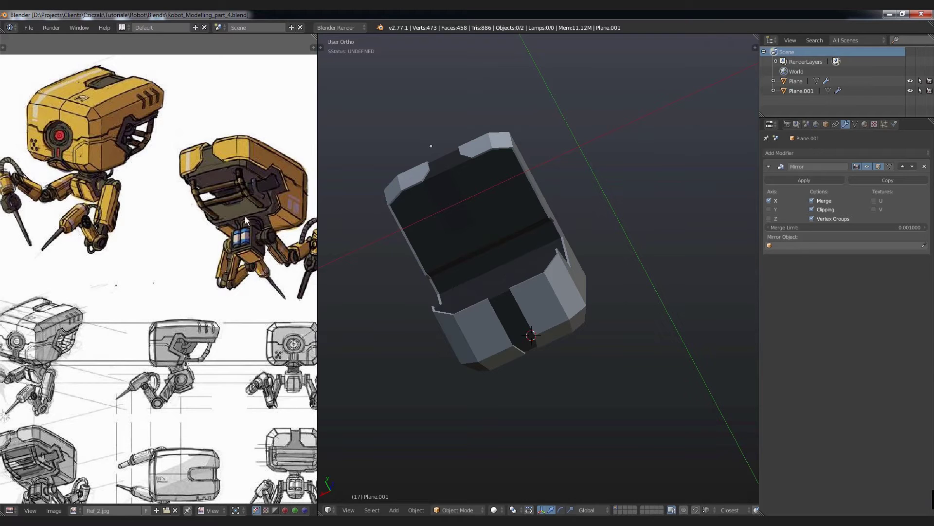
pyautogui.hscroll(3, 263, 265)
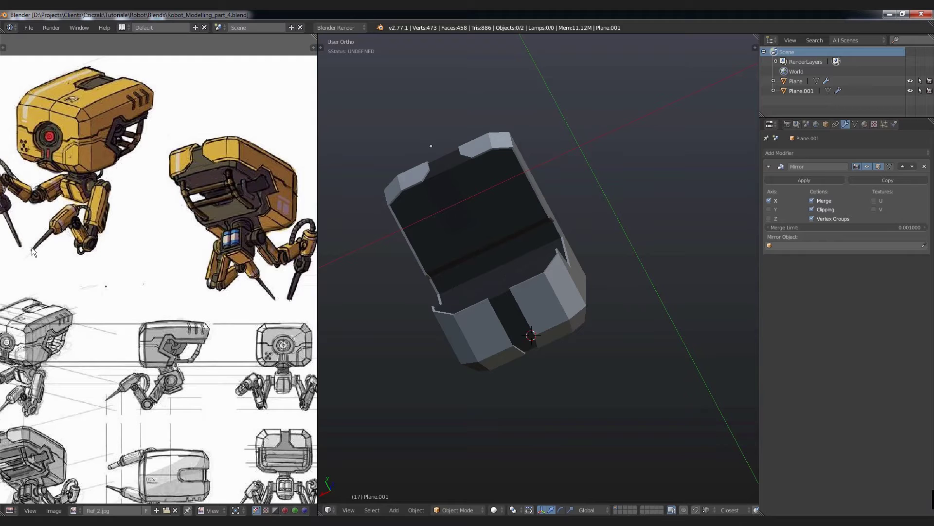
pyautogui.scroll(2, 85, 240)
pyautogui.hscroll(3, 160, 250)
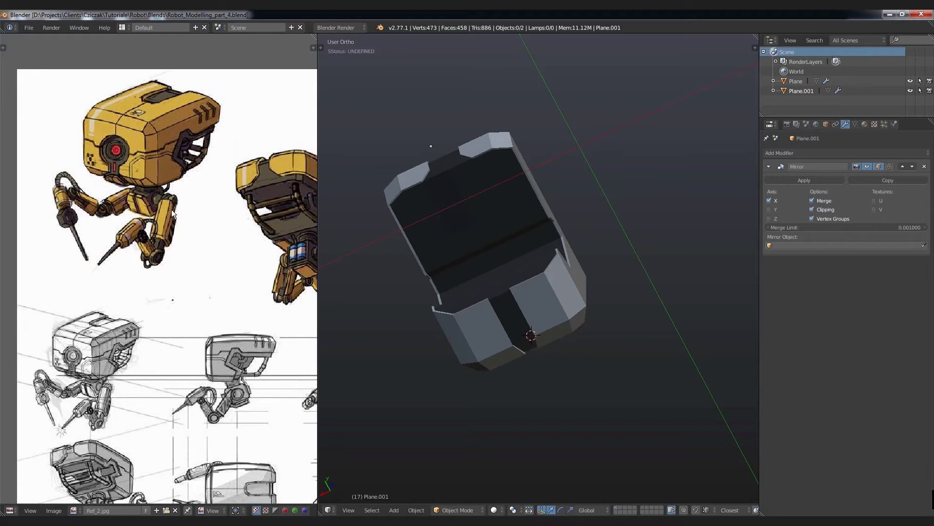
pyautogui.hscroll(3, 194, 300)
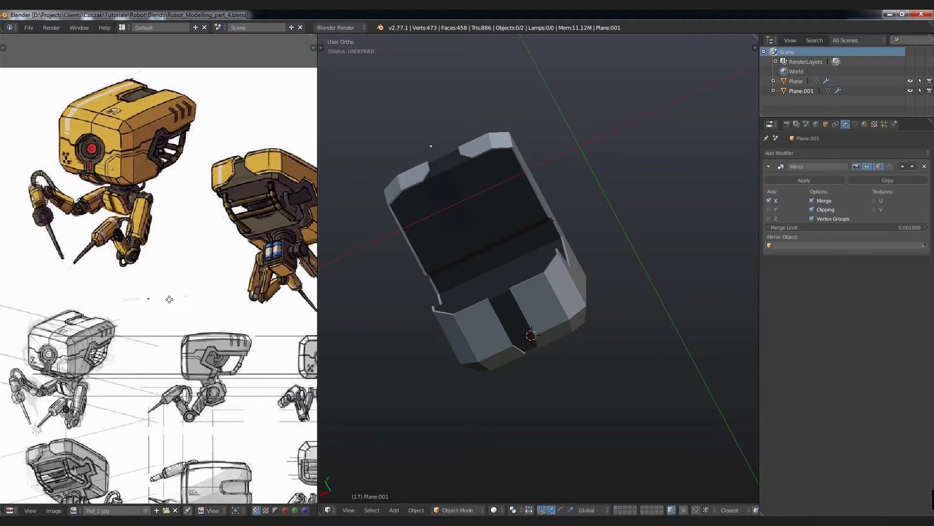
pyautogui.moveTo(556, 284)
pyautogui.mouseDown(button='middle')
pyautogui.moveTo(554, 255)
pyautogui.moveTo(547, 274)
pyautogui.moveTo(509, 284)
pyautogui.mouseUp(button='middle')
pyautogui.scroll(2, 506, 286)
pyautogui.scroll(1, 496, 294)
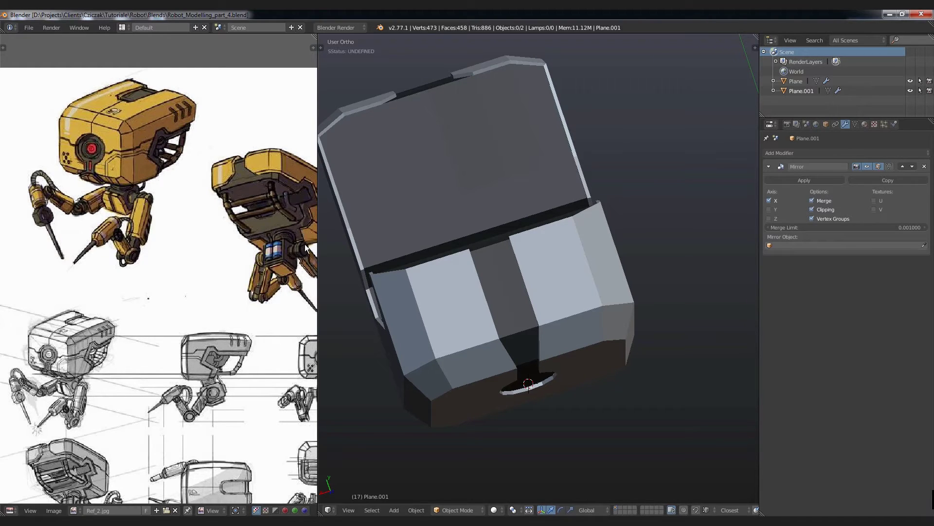
pyautogui.moveTo(455, 318)
pyautogui.mouseDown(button='middle')
pyautogui.moveTo(517, 277)
pyautogui.moveTo(510, 319)
pyautogui.moveTo(505, 298)
pyautogui.mouseUp(button='middle')
# Edge-slide the two edges beside the inner Plane's opening about 0.062 along X.
pyautogui.rightClick(519, 247)
pyautogui.press('Tab')
pyautogui.scroll(1, 510, 319)
pyautogui.scroll(2, 488, 254)
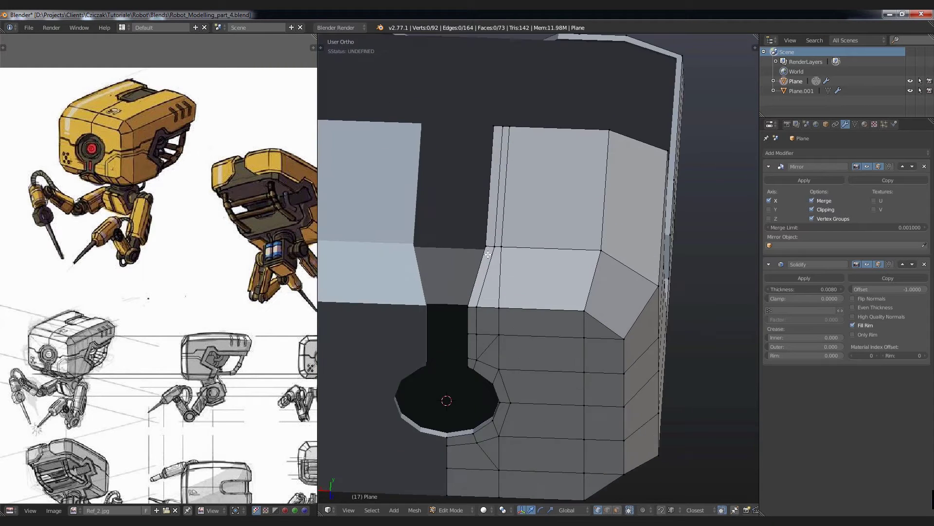
pyautogui.moveTo(488, 254); pyautogui.dragTo(495, 218, button='middle')
pyautogui.keyDown('alt'); pyautogui.rightClick(495, 218); pyautogui.keyUp('alt')
pyautogui.moveTo(477, 213); pyautogui.dragTo(511, 218)
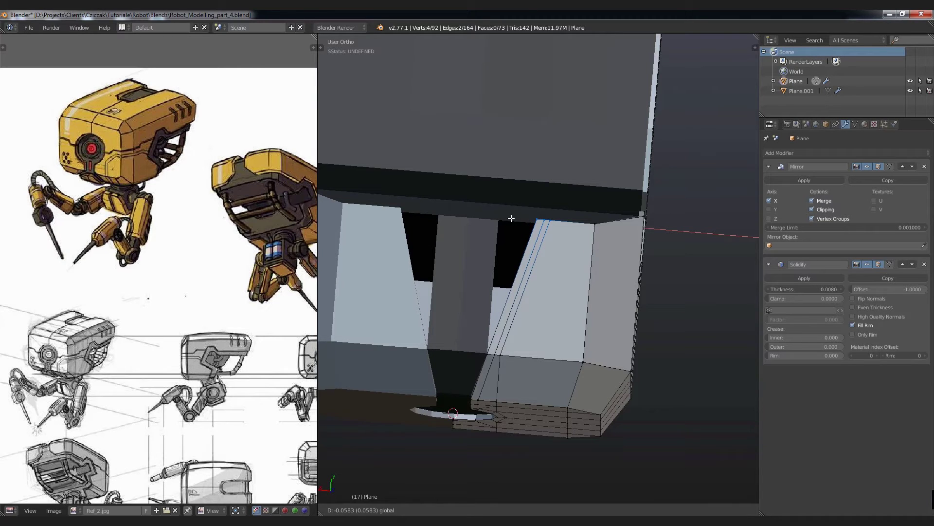
pyautogui.moveTo(511, 218); pyautogui.dragTo(514, 218)
pyautogui.moveTo(493, 238)
pyautogui.mouseDown(button='middle')
pyautogui.moveTo(475, 262)
pyautogui.moveTo(530, 144)
pyautogui.mouseUp(button='middle')
pyautogui.press('Tab')
pyautogui.rightClick(472, 253)
# In Plane.001's Edit Mode, move one stray vertex onto its corner.
pyautogui.press('Tab')
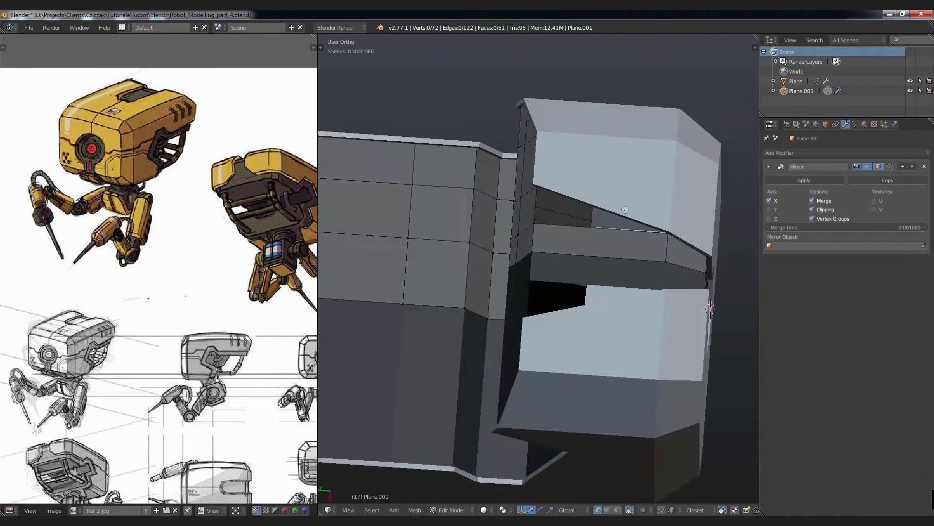
pyautogui.scroll(2, 531, 145)
pyautogui.scroll(1, 476, 232)
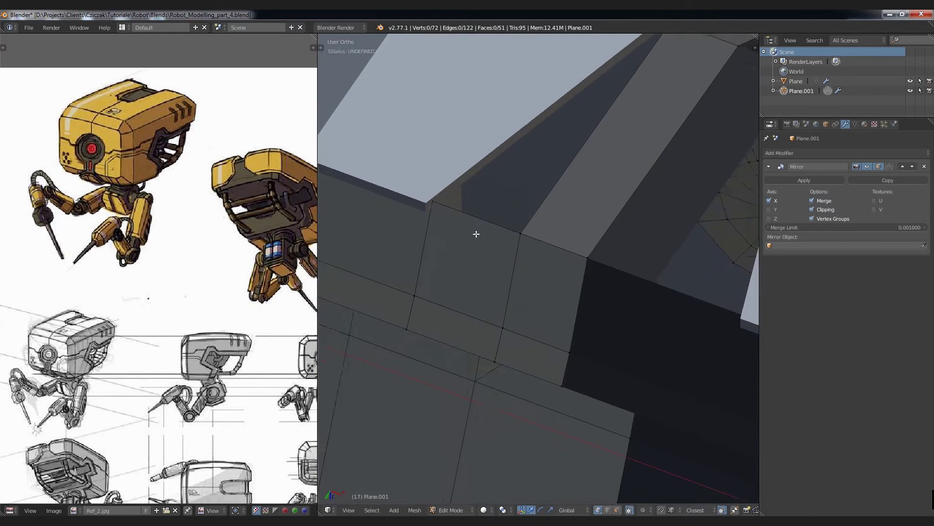
pyautogui.rightClick(510, 242)
pyautogui.moveTo(452, 240)
pyautogui.mouseDown(button='middle')
pyautogui.moveTo(487, 163)
pyautogui.moveTo(475, 173)
pyautogui.moveTo(442, 290)
pyautogui.moveTo(445, 330)
pyautogui.moveTo(476, 277)
pyautogui.moveTo(433, 275)
pyautogui.mouseUp(button='middle')
pyautogui.scroll(2, 475, 277)
pyautogui.scroll(1, 445, 262)
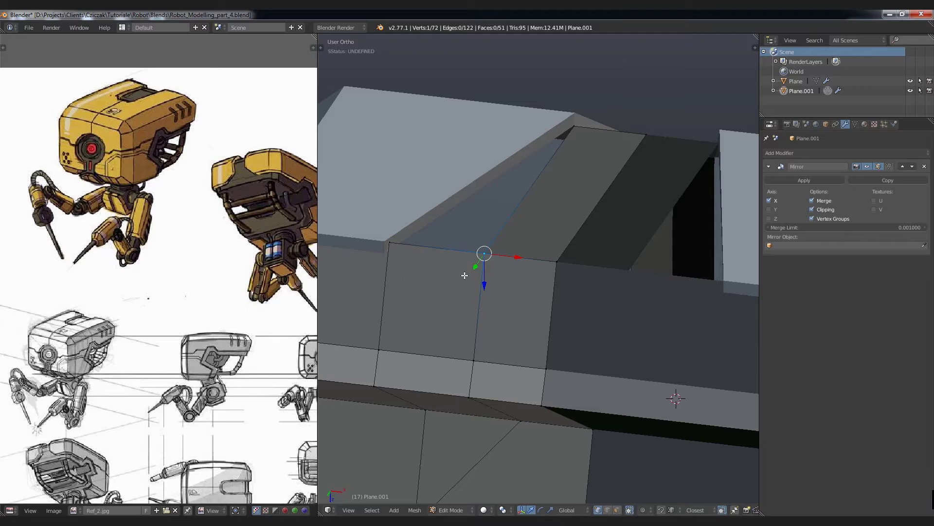
pyautogui.scroll(-2, 691, 510)
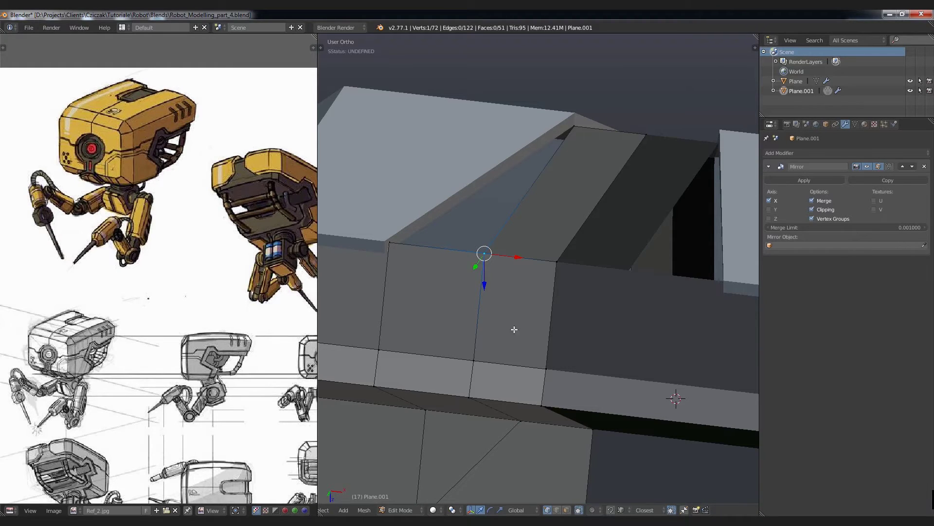
pyautogui.press('g')
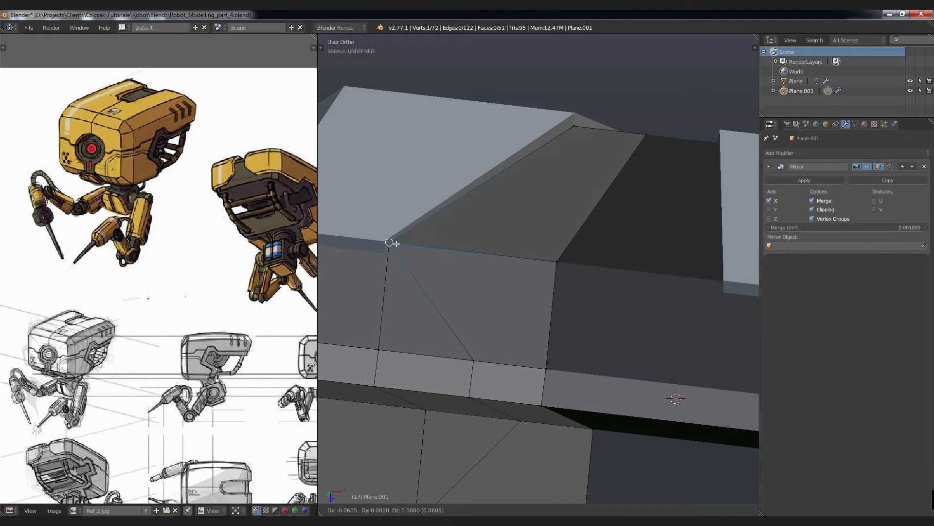
pyautogui.click(395, 243)
# Snap the diagonal edge's lower and upper vertices onto their corners.
pyautogui.moveTo(396, 243); pyautogui.dragTo(466, 253, button='middle')
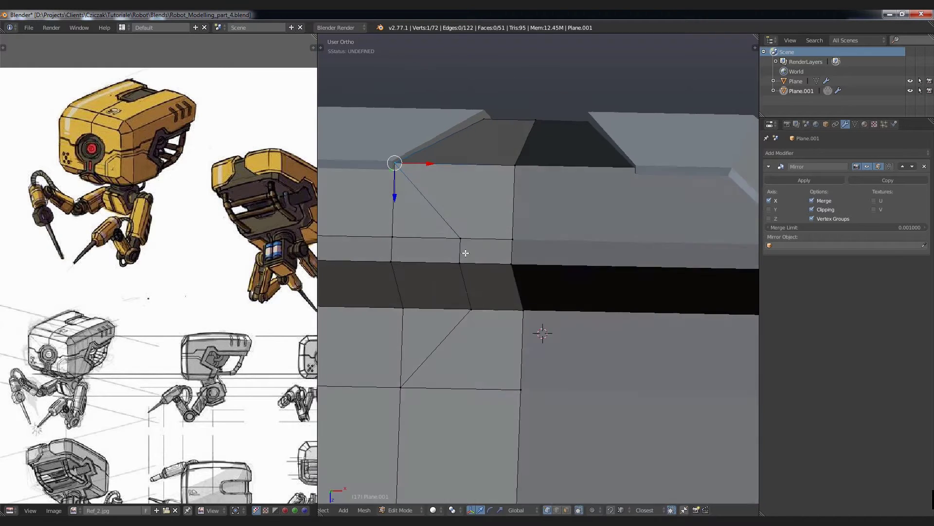
pyautogui.moveTo(488, 185); pyautogui.dragTo(466, 222, button='middle')
pyautogui.rightClick(464, 238)
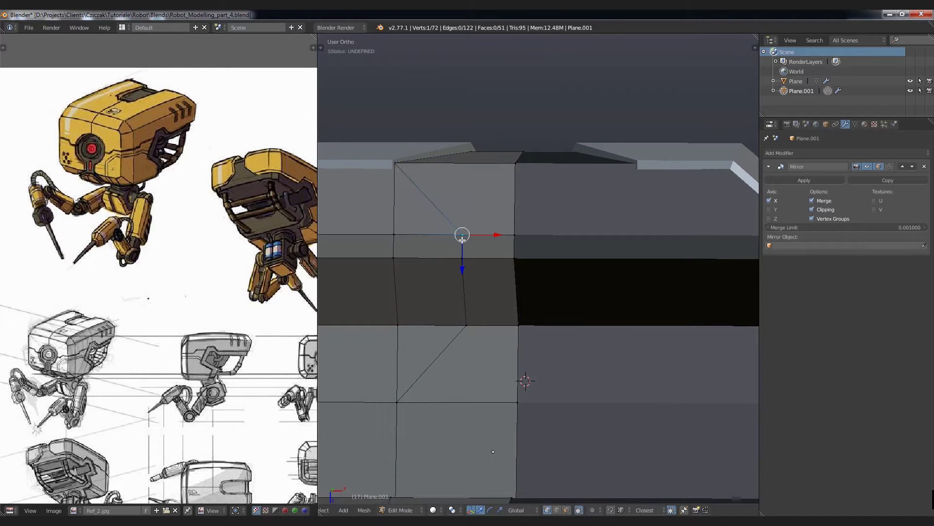
pyautogui.press('g')
pyautogui.click(398, 256)
pyautogui.rightClick(465, 325)
pyautogui.press('g')
pyautogui.click(398, 325)
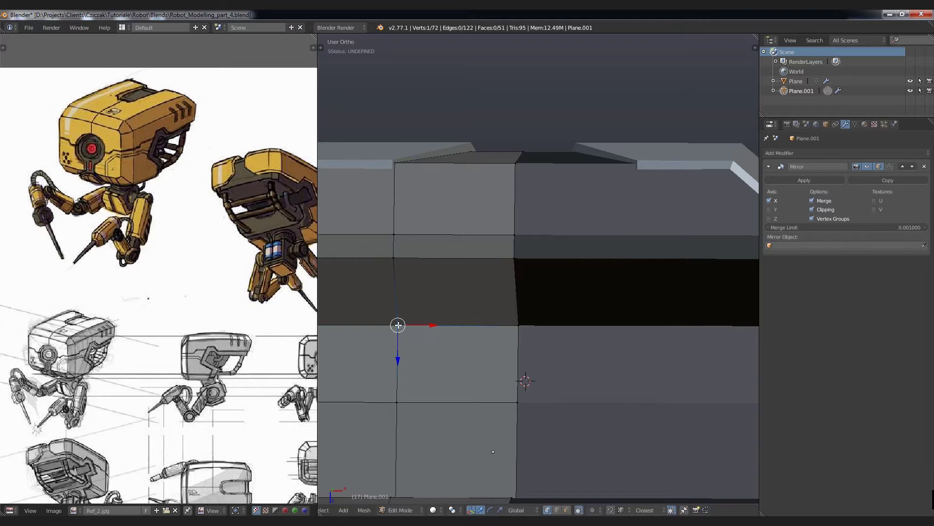
# Select the whole mesh and Remove Doubles, merging away 4 duplicate vertices.
pyautogui.press('z')
pyautogui.moveTo(442, 278); pyautogui.dragTo(423, 288, button='middle')
pyautogui.press('a')
pyautogui.press('w')
pyautogui.click(461, 230)
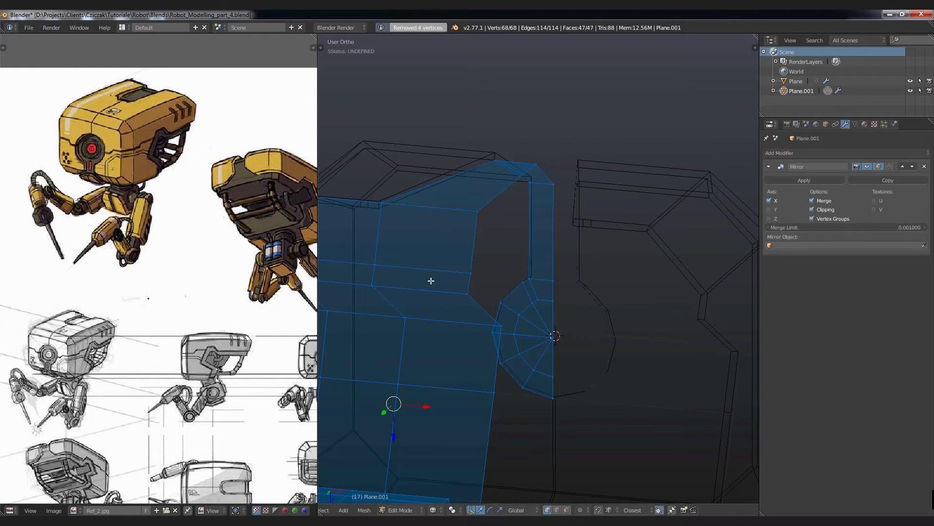
pyautogui.press('a')
pyautogui.press('z')
pyautogui.scroll(-3, 431, 280)
pyautogui.moveTo(430, 281); pyautogui.dragTo(464, 224, button='middle')
pyautogui.scroll(3, 465, 224)
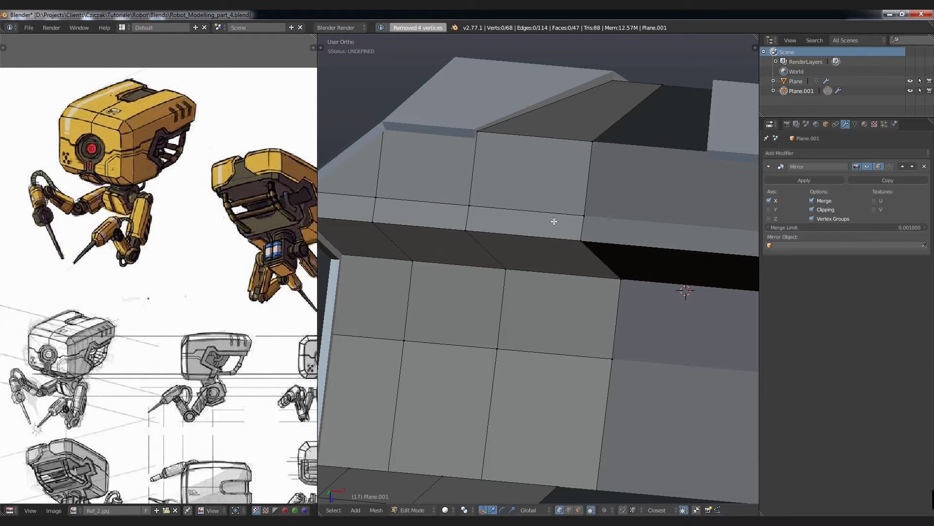
pyautogui.scroll(-2, 553, 164)
pyautogui.moveTo(539, 181); pyautogui.dragTo(485, 188, button='middle')
pyautogui.press('Tab')
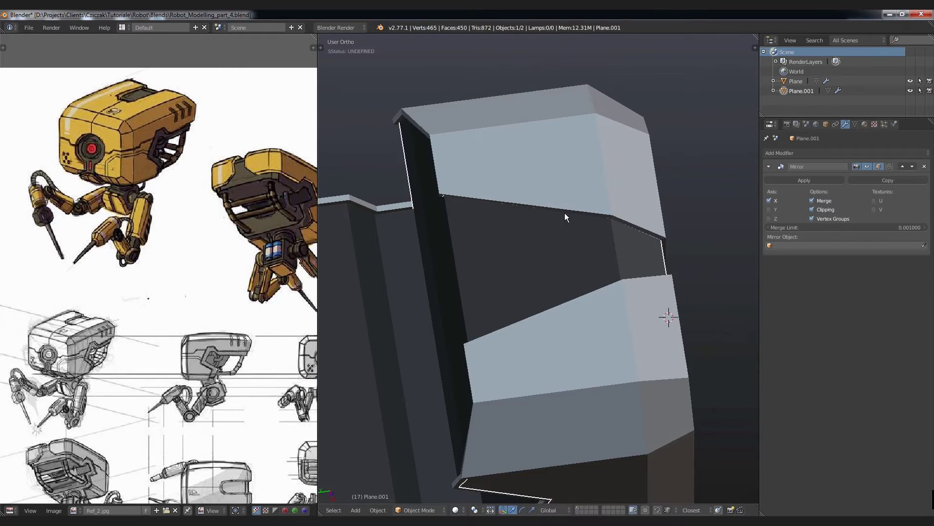
pyautogui.scroll(-3, 565, 213)
pyautogui.moveTo(609, 248)
pyautogui.mouseDown(button='middle')
pyautogui.moveTo(496, 236)
pyautogui.moveTo(486, 295)
pyautogui.moveTo(491, 265)
pyautogui.moveTo(529, 213)
pyautogui.moveTo(522, 227)
pyautogui.moveTo(495, 210)
pyautogui.mouseUp(button='middle')
pyautogui.scroll(3, 529, 213)
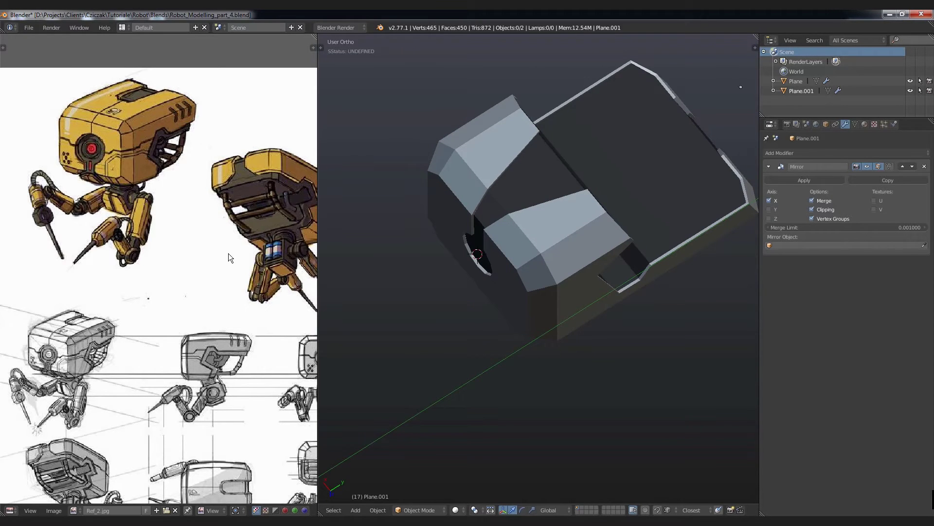
pyautogui.scroll(1, 229, 253)
pyautogui.scroll(2, 261, 237)
pyautogui.scroll(1, 261, 229)
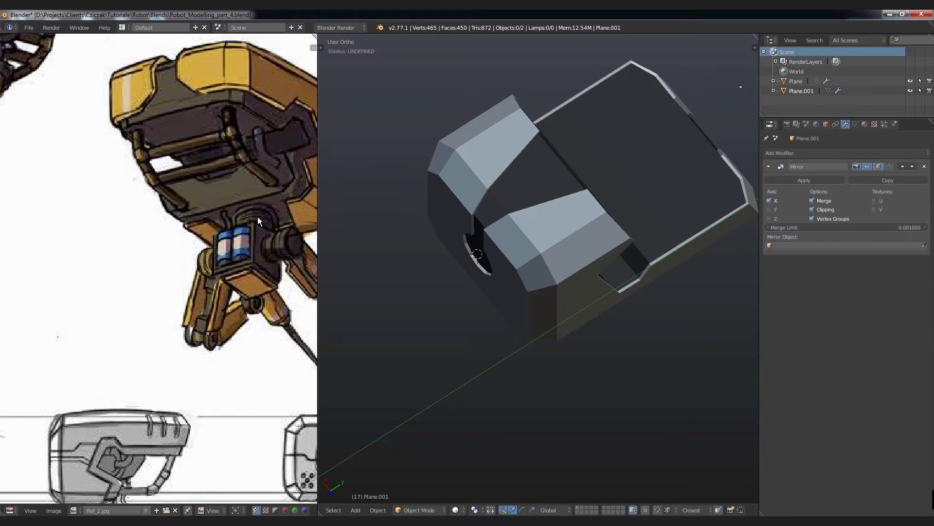
pyautogui.scroll(-2, 484, 257)
pyautogui.scroll(-1, 484, 256)
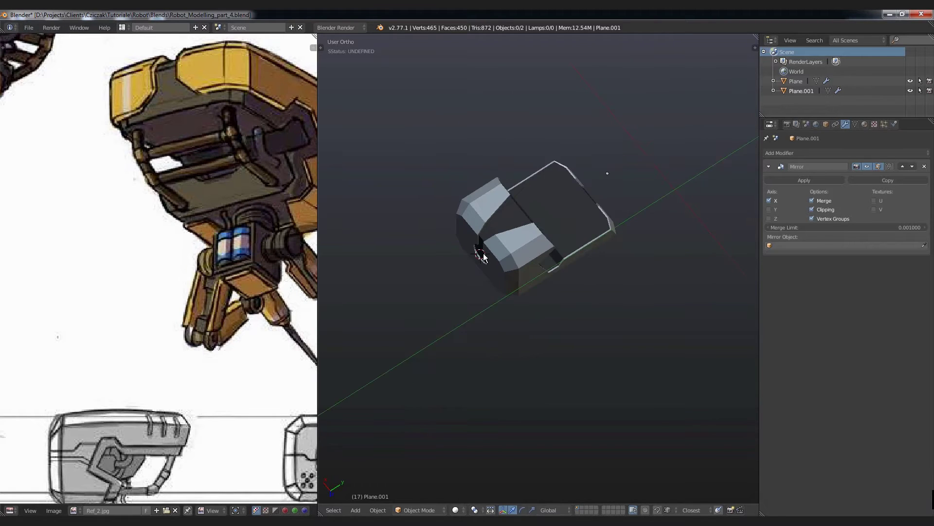
pyautogui.press('KP_1')
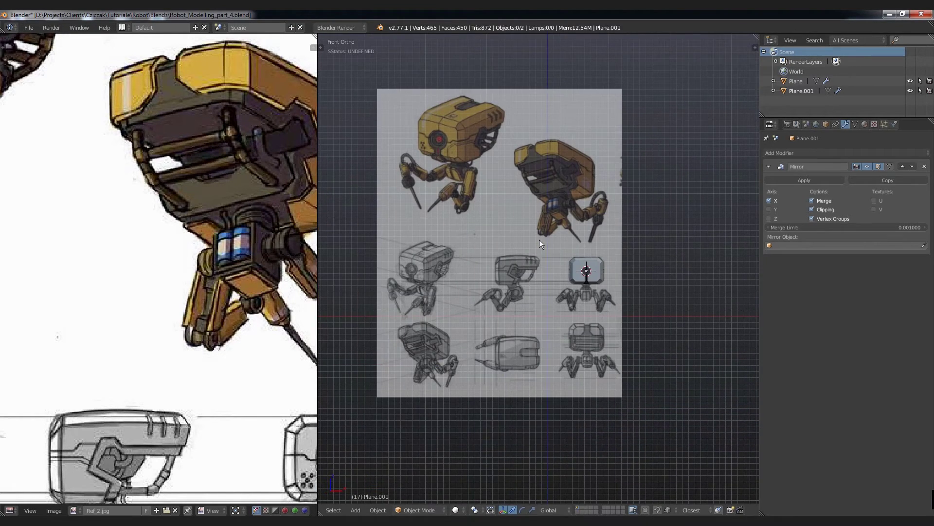
pyautogui.press('KP_Decimal')
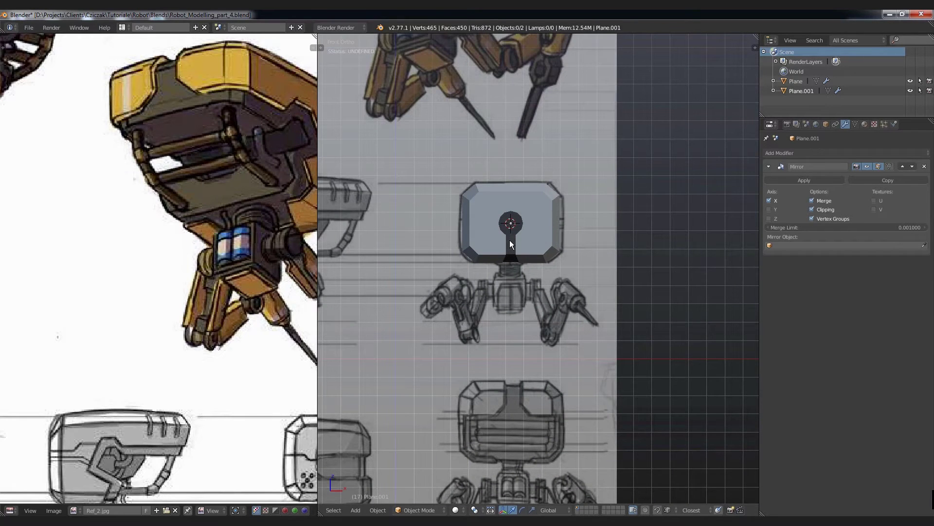
pyautogui.scroll(2, 509, 240)
pyautogui.scroll(1, 519, 270)
pyautogui.moveTo(503, 307)
pyautogui.mouseDown(button='middle')
pyautogui.moveTo(451, 269)
pyautogui.moveTo(479, 196)
pyautogui.mouseUp(button='middle')
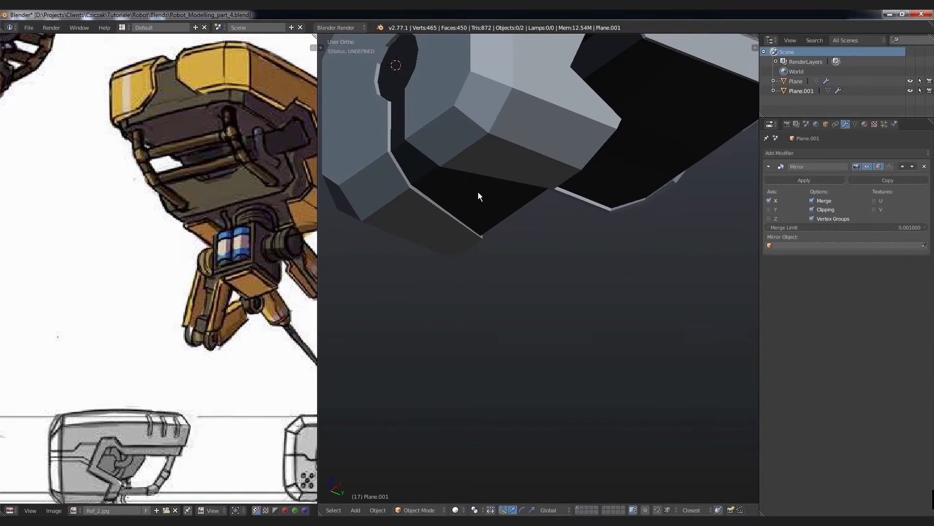
pyautogui.scroll(-5, 478, 202)
pyautogui.moveTo(464, 241); pyautogui.dragTo(486, 263, button='middle')
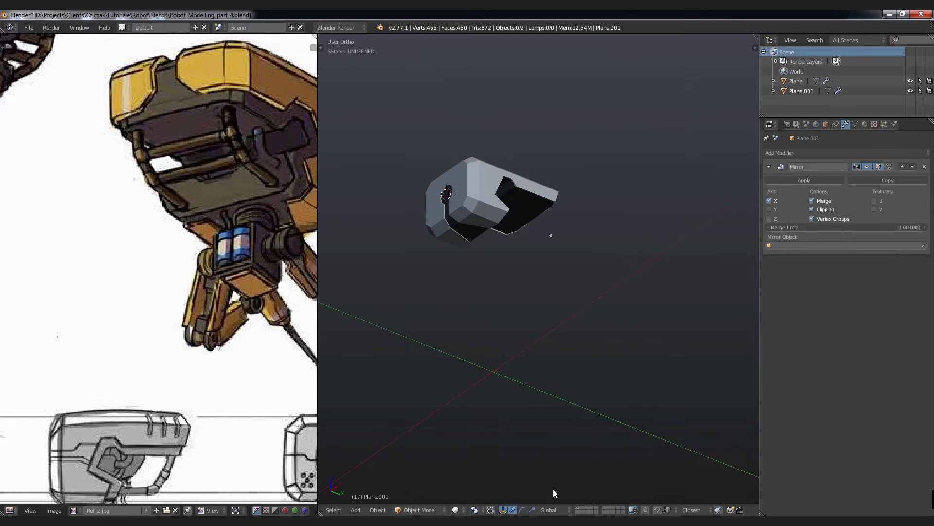
# Switch to an empty scene layer, reset the 3D cursor to the origin, and go to Top view.
pyautogui.click(583, 508)
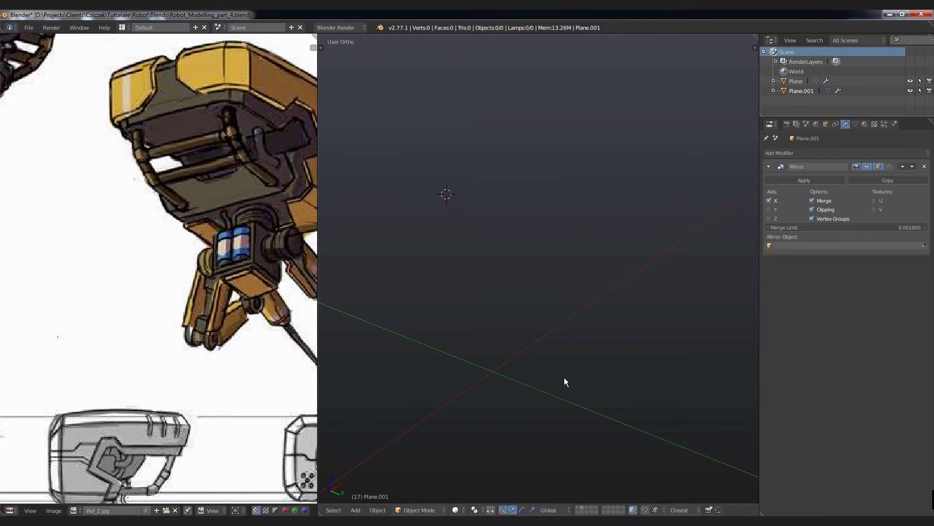
pyautogui.keyDown('shift'); pyautogui.moveTo(491, 209); pyautogui.dragTo(516, 191, button='middle'); pyautogui.keyUp('shift')
pyautogui.hotkey('shift', 'c')
pyautogui.press('KP_7')
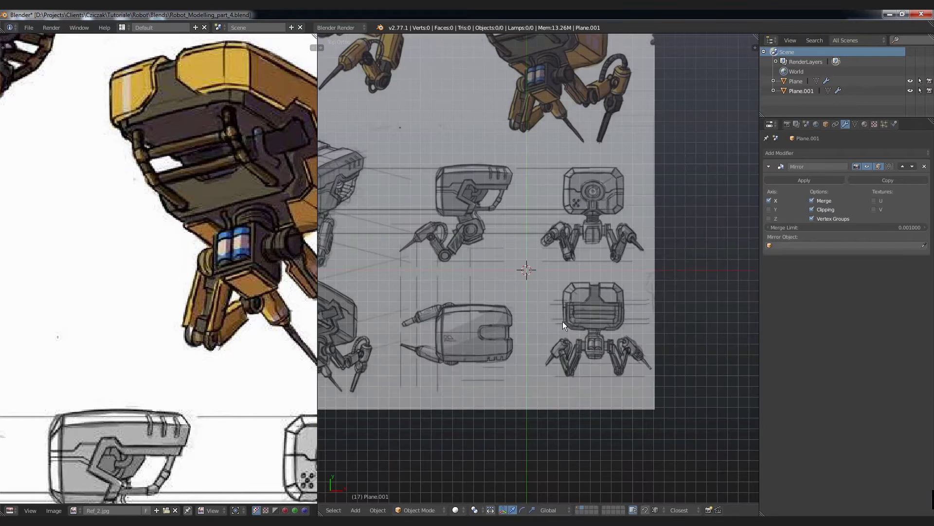
# Hide the background reference images in the sidebar, then widen the 3D viewport.
pyautogui.press('n')
pyautogui.scroll(-5, 686, 419)
pyautogui.scroll(-5, 697, 436)
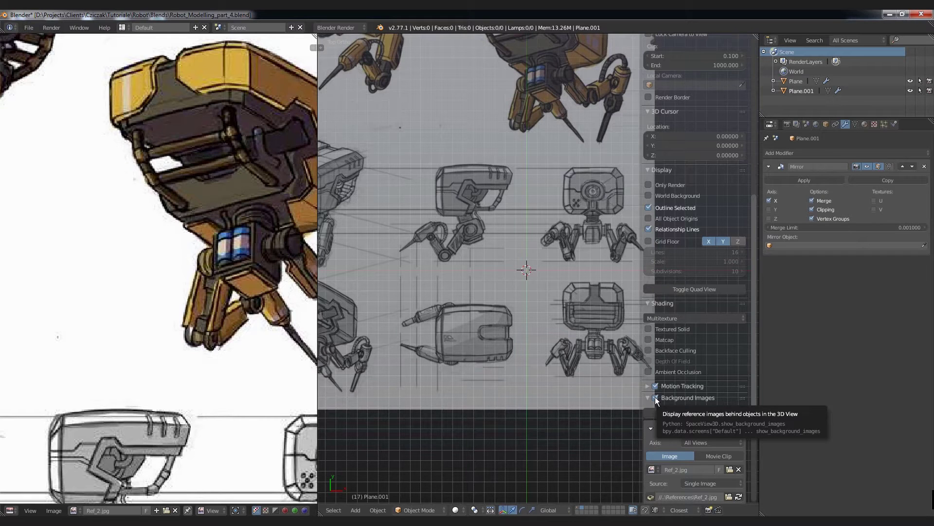
pyautogui.click(655, 397)
pyautogui.click(646, 397)
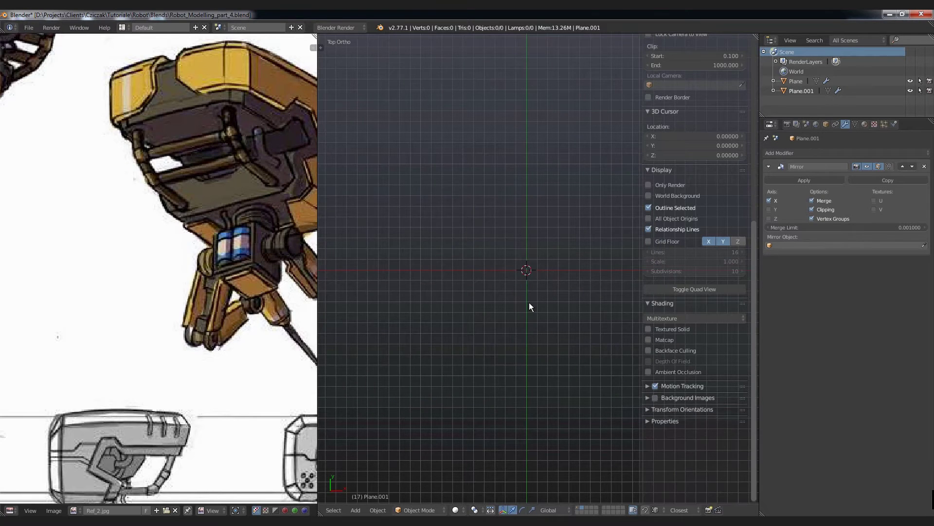
pyautogui.press('KP_Decimal')
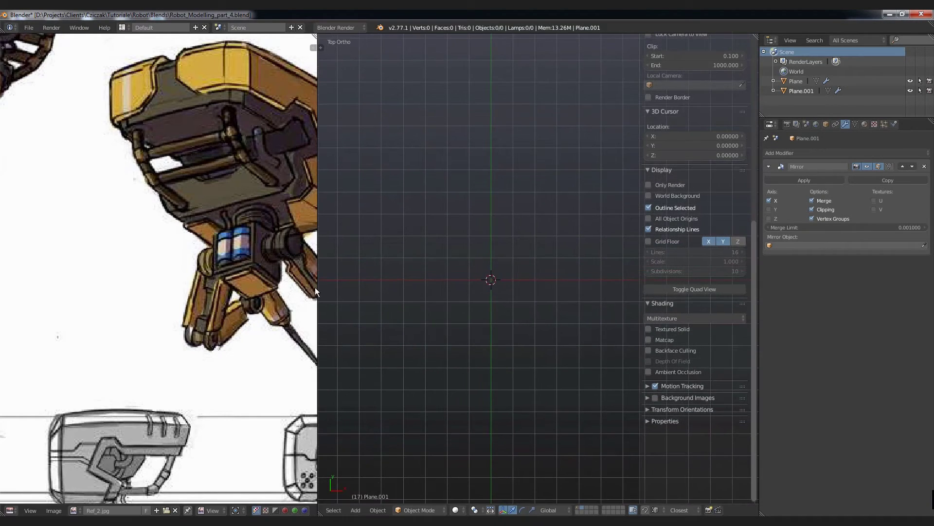
pyautogui.moveTo(317, 288); pyautogui.dragTo(162, 290)
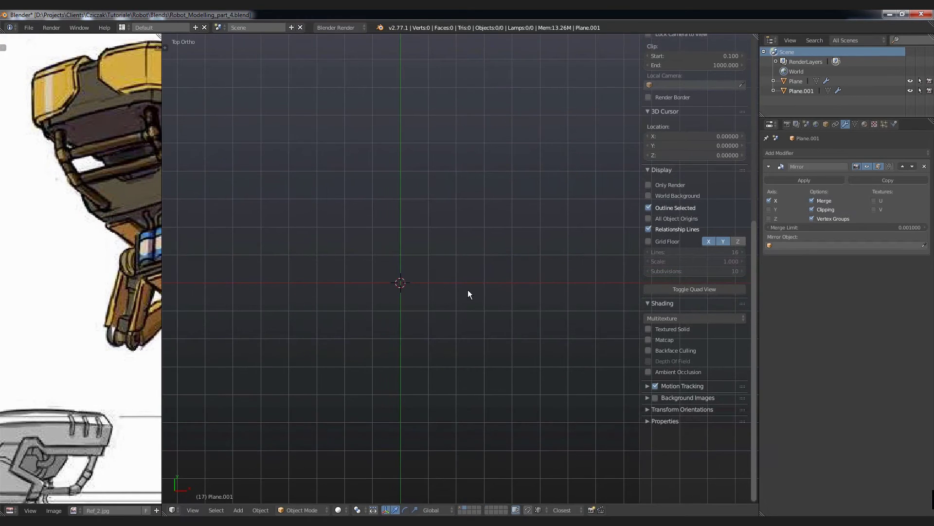
# Add a 32-vertex Circle mesh at the origin and shrink it with increment snapping.
pyautogui.hotkey('shift', 'a')
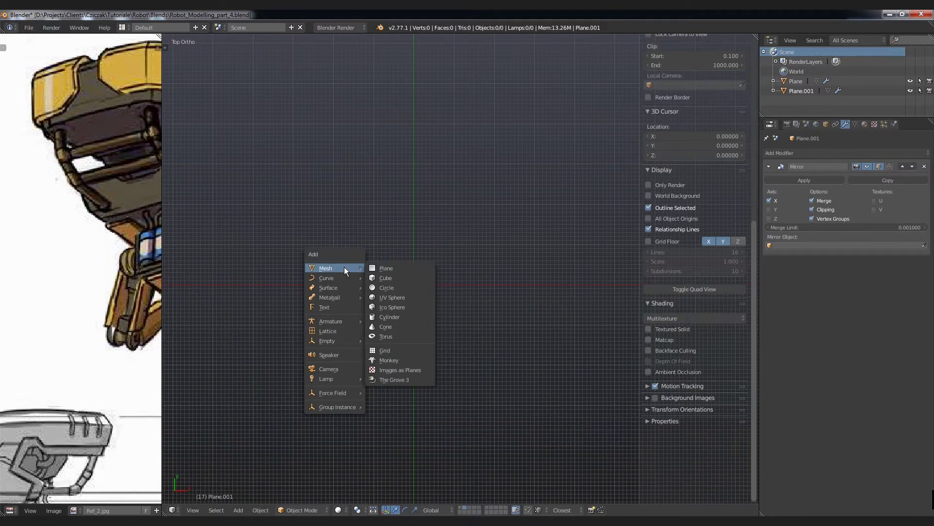
pyautogui.moveTo(52, 232); pyautogui.dragTo(68, 243, button='middle')
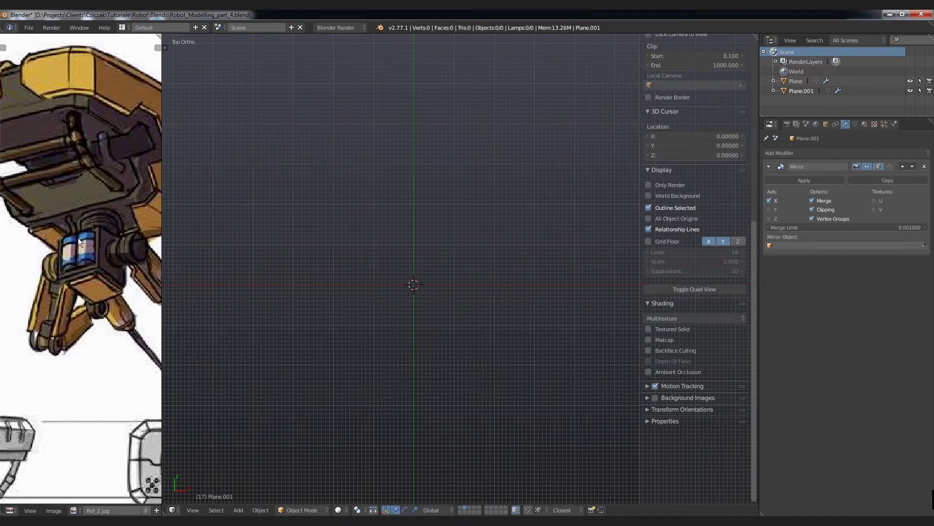
pyautogui.scroll(-2, 107, 262)
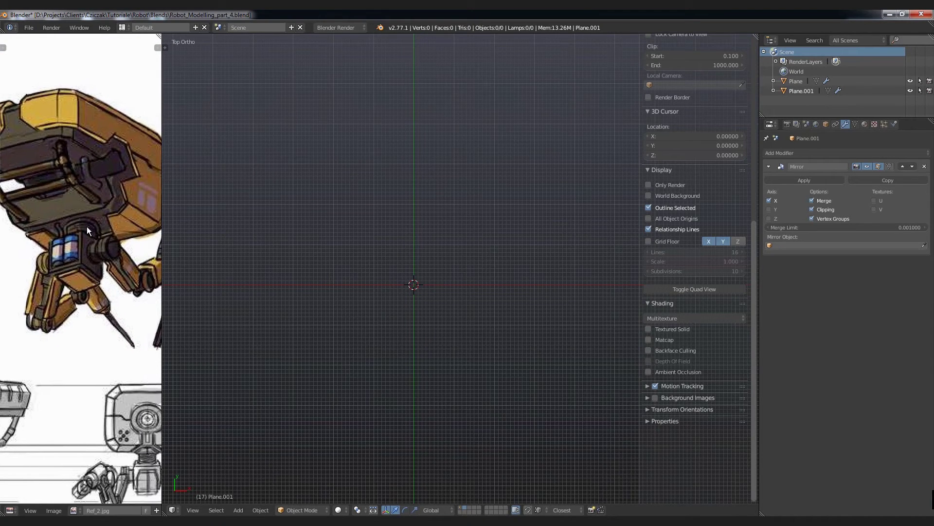
pyautogui.scroll(1, 408, 288)
pyautogui.hotkey('shift', 'a')
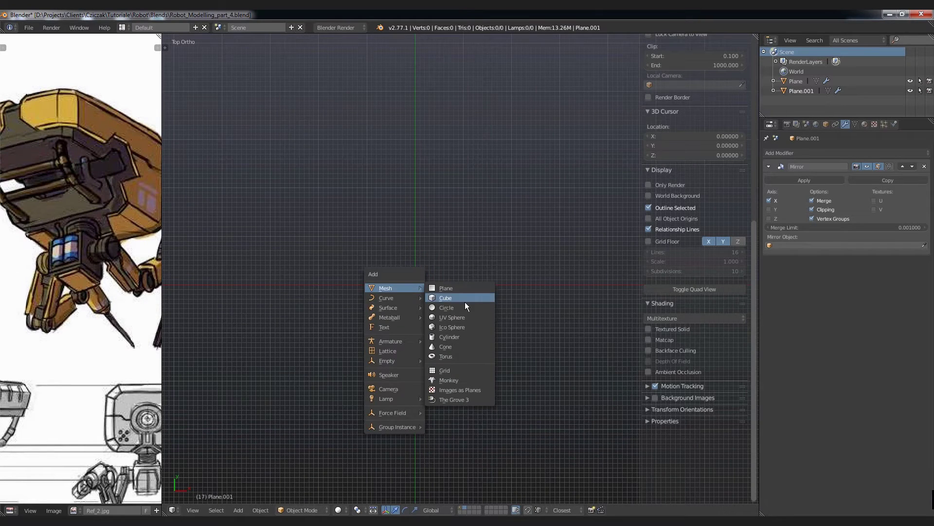
pyautogui.click(454, 308)
pyautogui.scroll(-3, 436, 300)
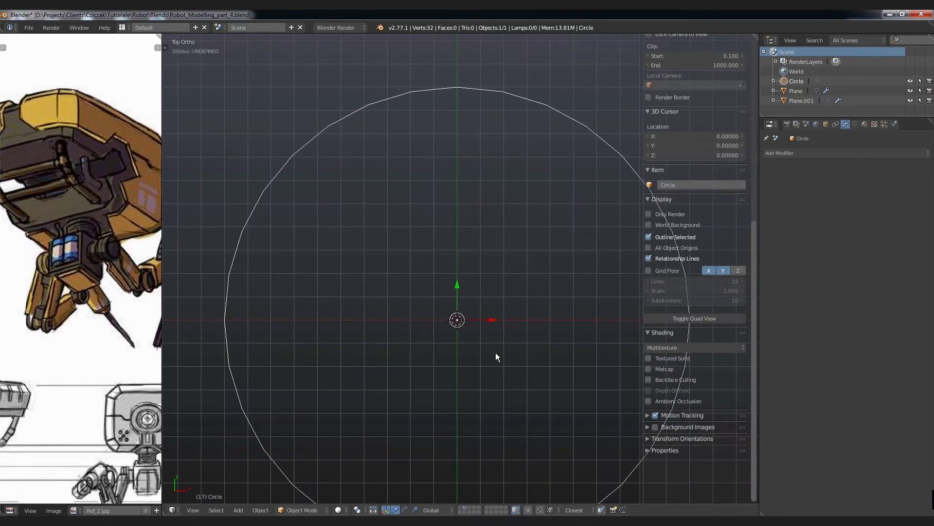
pyautogui.press('s')
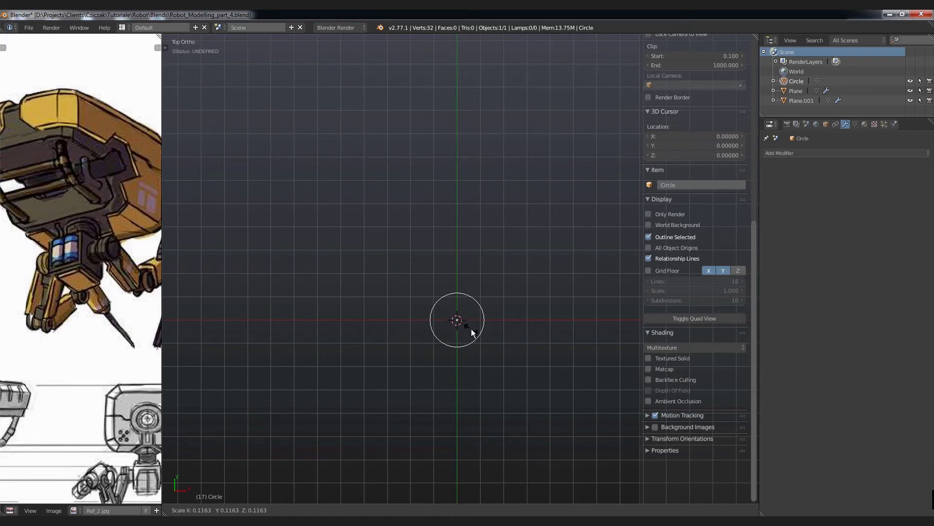
pyautogui.rightClick(471, 328)
pyautogui.click(551, 509)
pyautogui.press('s')
pyautogui.click(480, 335)
# Extrude the circle's ring straight up along Z in Front view, about 0.198.
pyautogui.scroll(3, 479, 334)
pyautogui.press('Tab')
pyautogui.moveTo(444, 359)
pyautogui.mouseDown(button='middle')
pyautogui.moveTo(401, 267)
pyautogui.moveTo(465, 309)
pyautogui.moveTo(428, 359)
pyautogui.mouseUp(button='middle')
pyautogui.scroll(-1, 450, 301)
pyautogui.scroll(-2, 450, 302)
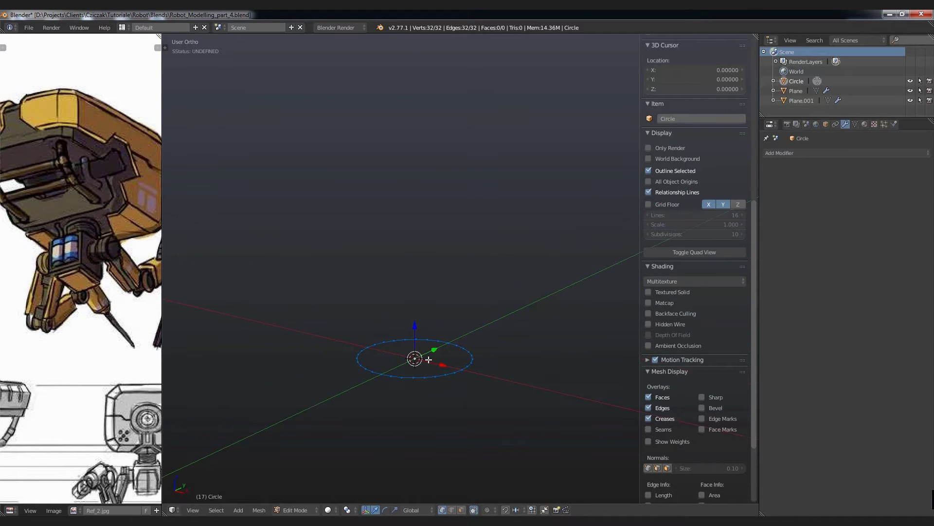
pyautogui.press('e')
pyautogui.press('Escape')
pyautogui.press('g')
pyautogui.press('z')
pyautogui.press('Escape')
pyautogui.press('KP_1')
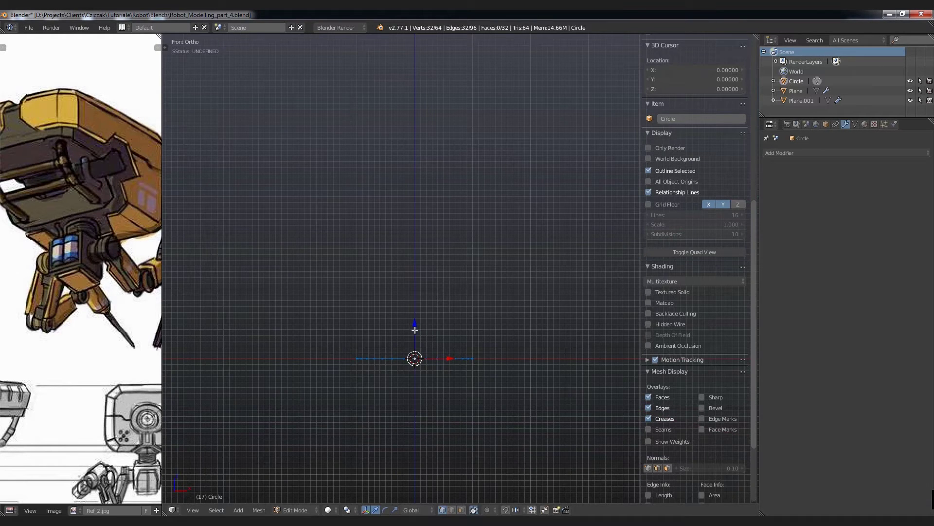
pyautogui.press('g')
pyautogui.press('z')
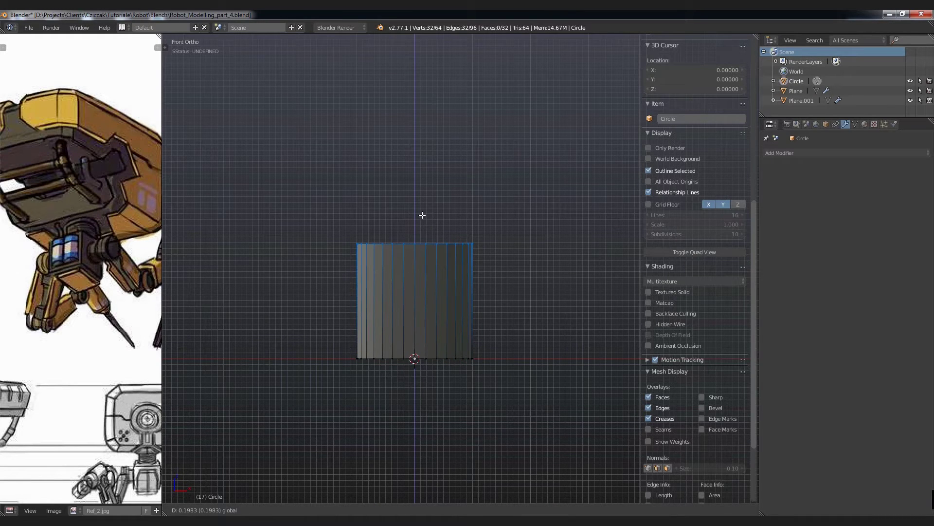
# Confirm the cylinder's height and recalculate its normals.
pyautogui.click(421, 215)
pyautogui.press('a')
pyautogui.hotkey('ctrl', 'n')
pyautogui.moveTo(459, 295)
pyautogui.mouseDown(button='middle')
pyautogui.moveTo(428, 302)
pyautogui.moveTo(440, 282)
pyautogui.moveTo(442, 302)
pyautogui.mouseUp(button='middle')
pyautogui.press('Tab')
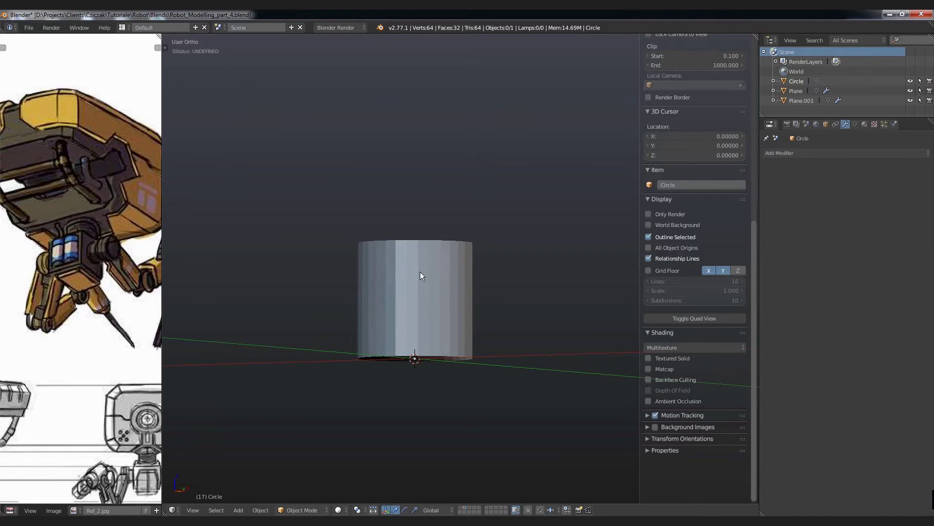
# Add a first set of evenly spaced horizontal loop cuts around the cylinder.
pyautogui.moveTo(419, 272); pyautogui.dragTo(419, 281, button='middle')
pyautogui.press('Tab')
pyautogui.scroll(2, 430, 307)
pyautogui.press('a')
pyautogui.hotkey('ctrl', 'r')
pyautogui.scroll(5, 430, 308)
pyautogui.scroll(1, 431, 307)
pyautogui.scroll(2, 430, 308)
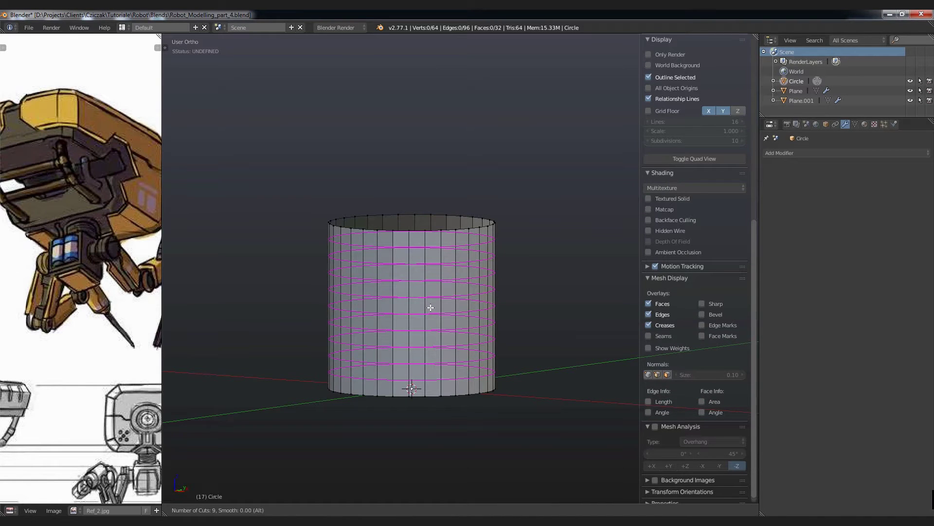
pyautogui.scroll(1, 431, 308)
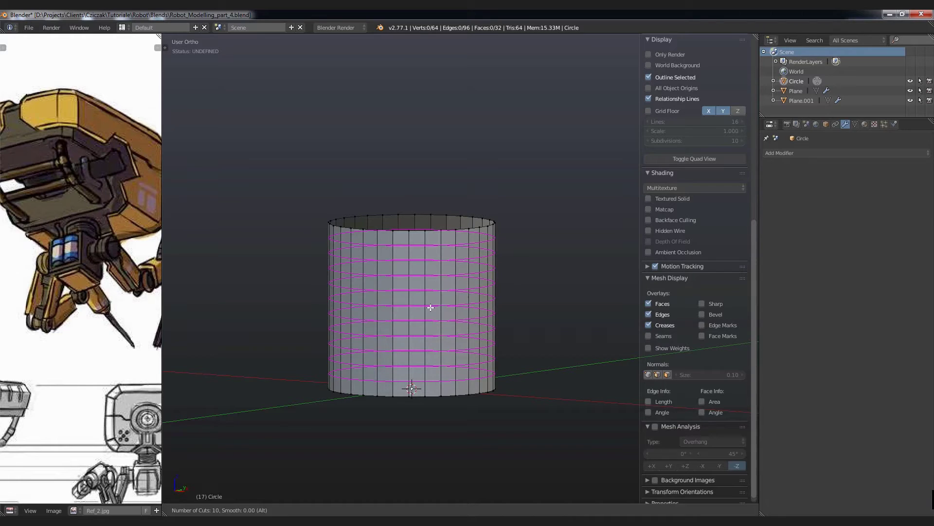
pyautogui.click(431, 307)
pyautogui.rightClick(431, 307)
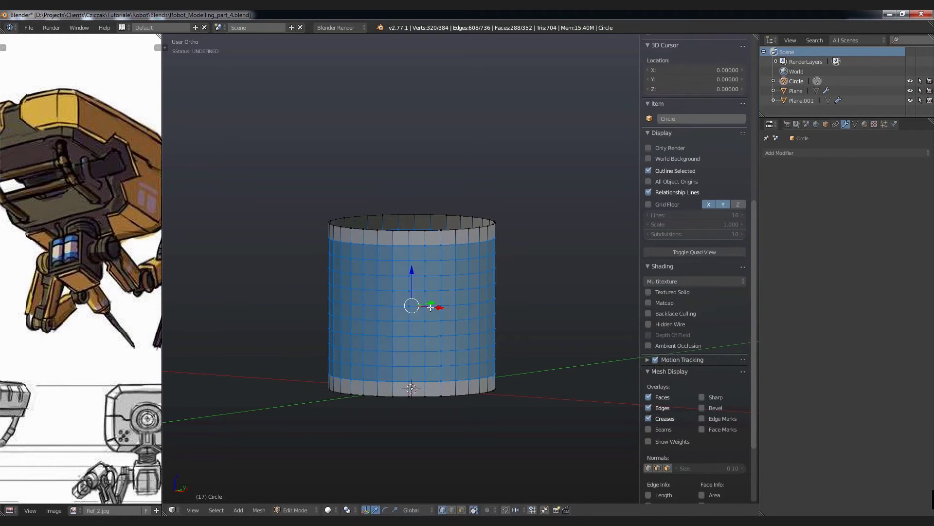
# In edge select mode, pick five edge loops, then undo that selection.
pyautogui.scroll(1, 340, 320)
pyautogui.scroll(1, 377, 275)
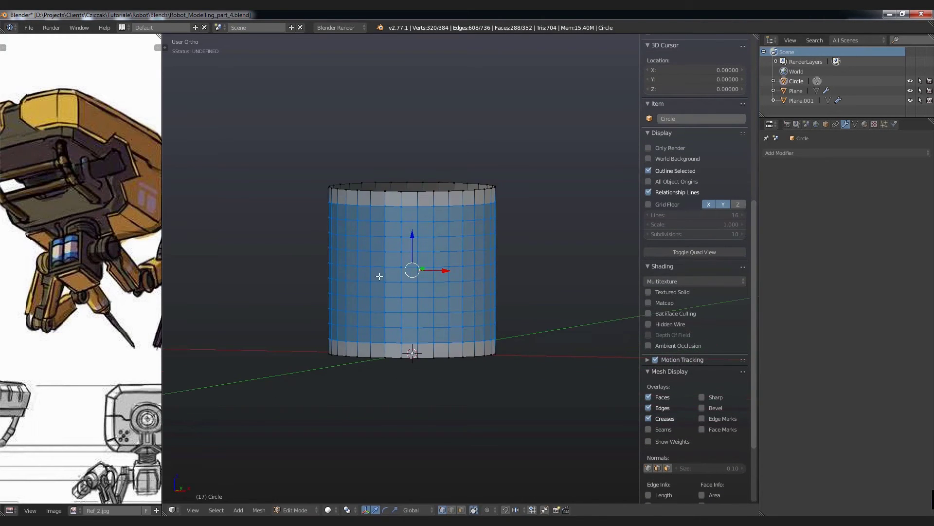
pyautogui.scroll(1, 390, 263)
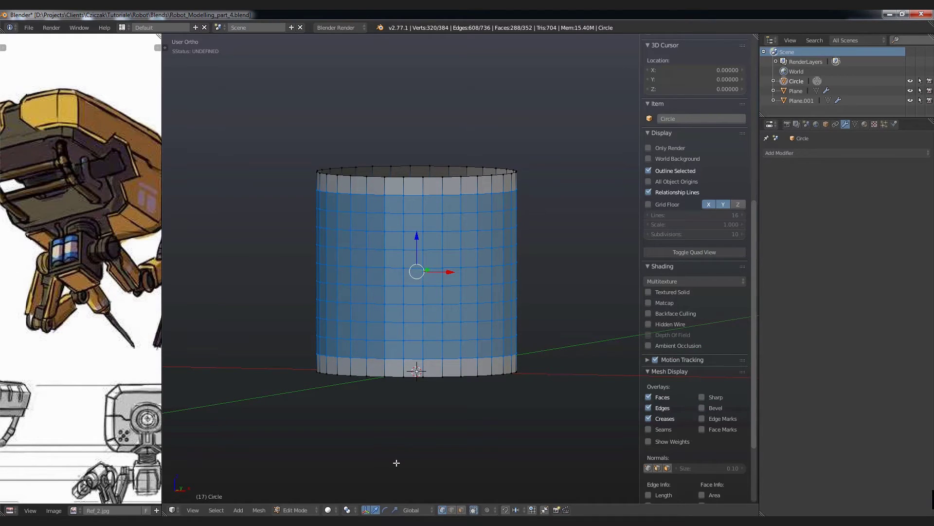
pyautogui.click(452, 510)
pyautogui.keyDown('alt'); pyautogui.click(375, 193); pyautogui.keyUp('alt')
pyautogui.keyDown('alt'); pyautogui.keyDown('shift'); pyautogui.click(378, 229); pyautogui.keyUp('shift'); pyautogui.keyUp('alt')
pyautogui.keyDown('alt'); pyautogui.keyDown('shift'); pyautogui.click(380, 268); pyautogui.keyUp('shift'); pyautogui.keyUp('alt')
pyautogui.keyDown('alt'); pyautogui.keyDown('shift'); pyautogui.click(379, 303); pyautogui.keyUp('shift'); pyautogui.keyUp('alt')
pyautogui.keyDown('alt'); pyautogui.keyDown('shift'); pyautogui.click(380, 339); pyautogui.keyUp('shift'); pyautogui.keyUp('alt')
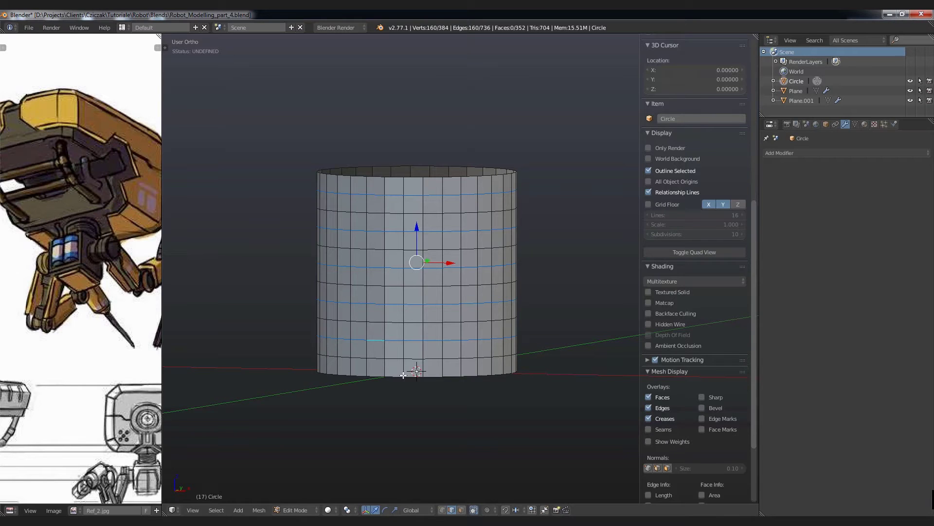
pyautogui.hotkey('ctrl', 'z')
pyautogui.hotkey('ctrl', 'z')
pyautogui.hotkey('ctrl', 'z')
pyautogui.hotkey('ctrl', 'z')
pyautogui.hotkey('ctrl', 'z')
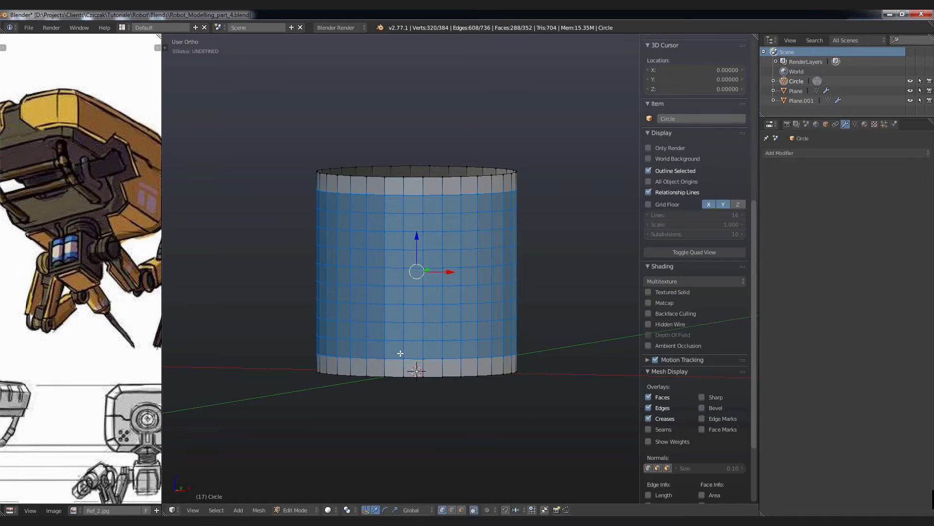
pyautogui.hotkey('ctrl', 'z')
# Redo the loop cuts as eleven evenly spaced horizontal loops.
pyautogui.hotkey('ctrl', 'r')
pyautogui.scroll(6, 401, 269)
pyautogui.scroll(5, 401, 269)
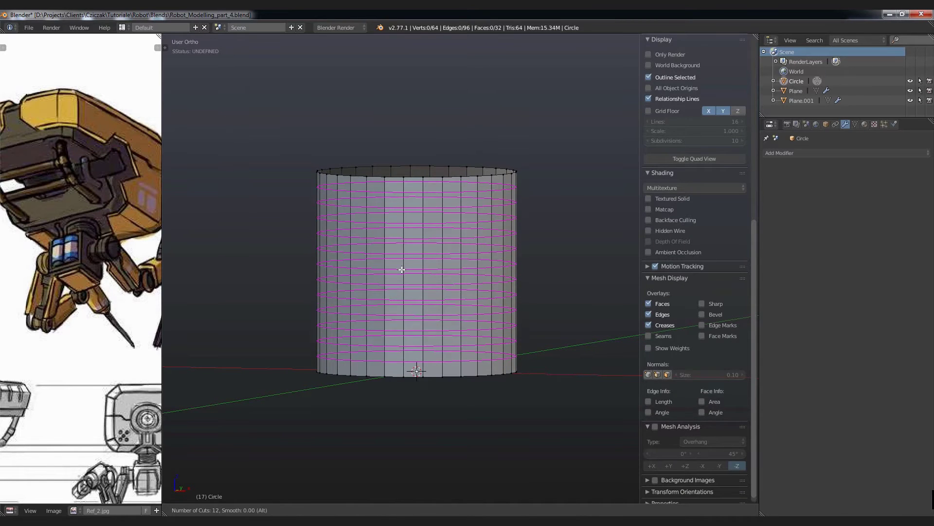
pyautogui.scroll(-1, 401, 269)
pyautogui.click(401, 269)
pyautogui.rightClick(401, 269)
# Select six alternating edge loops from the top to the bottom of the cylinder.
pyautogui.press('a')
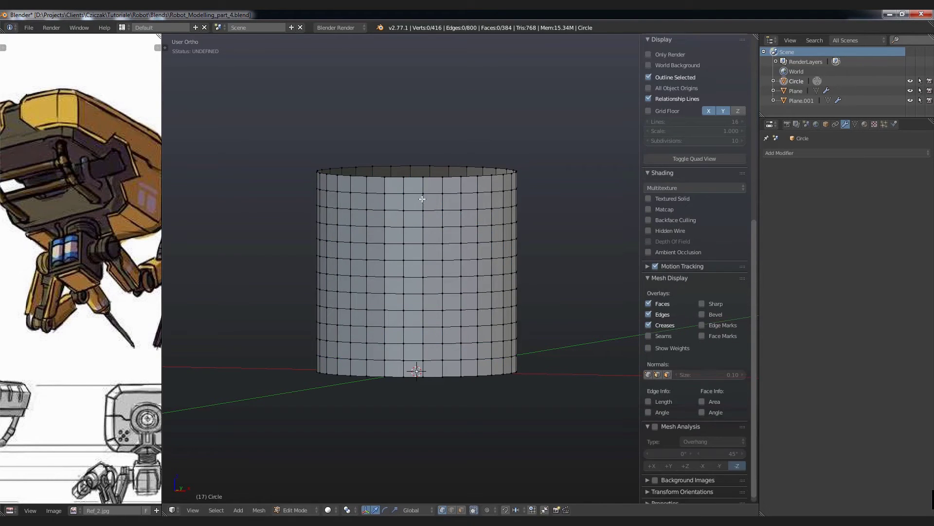
pyautogui.keyDown('alt'); pyautogui.rightClick(412, 191); pyautogui.keyUp('alt')
pyautogui.keyDown('alt'); pyautogui.keyDown('shift'); pyautogui.rightClick(412, 228); pyautogui.keyUp('shift'); pyautogui.keyUp('alt')
pyautogui.keyDown('alt'); pyautogui.keyDown('shift'); pyautogui.rightClick(411, 258); pyautogui.keyUp('shift'); pyautogui.keyUp('alt')
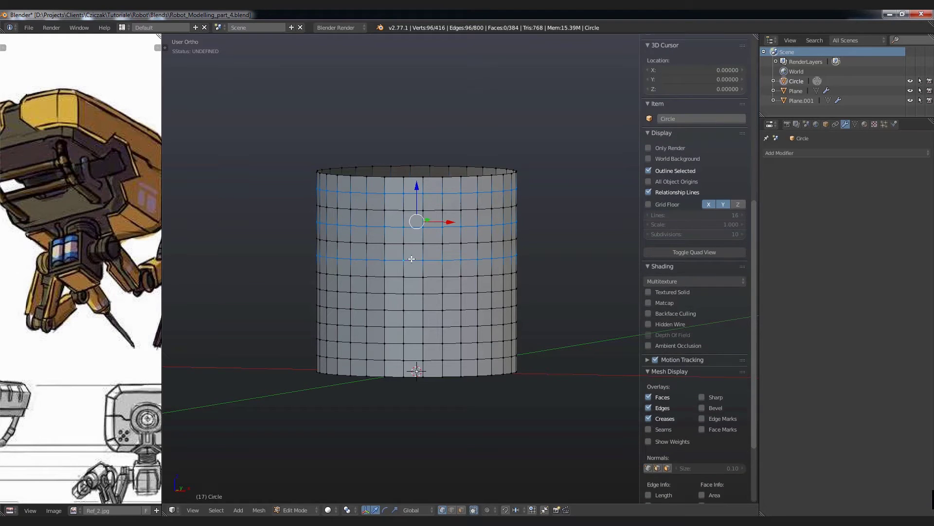
pyautogui.keyDown('alt'); pyautogui.keyDown('shift'); pyautogui.rightClick(416, 292); pyautogui.keyUp('shift'); pyautogui.keyUp('alt')
pyautogui.keyDown('alt'); pyautogui.keyDown('shift'); pyautogui.rightClick(416, 325); pyautogui.keyUp('shift'); pyautogui.keyUp('alt')
pyautogui.keyDown('alt'); pyautogui.keyDown('shift'); pyautogui.rightClick(415, 359); pyautogui.keyUp('shift'); pyautogui.keyUp('alt')
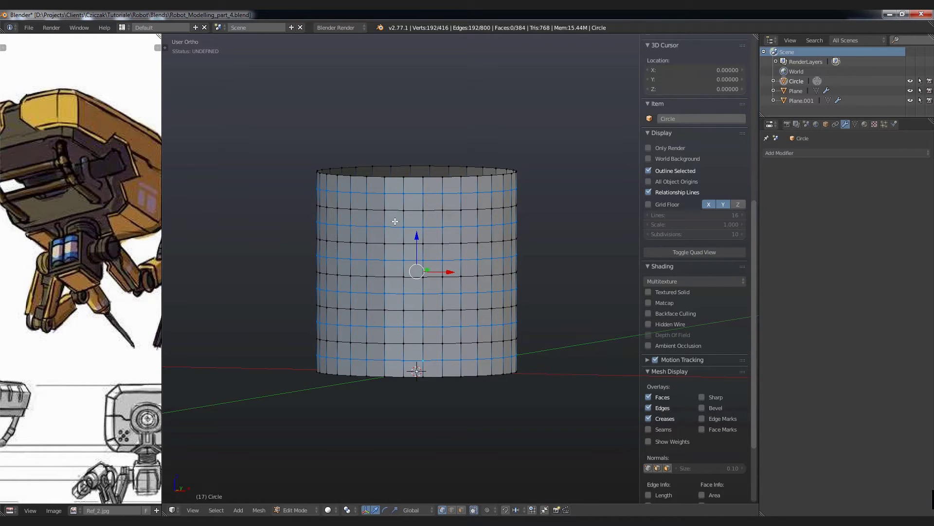
pyautogui.scroll(1, 489, 231)
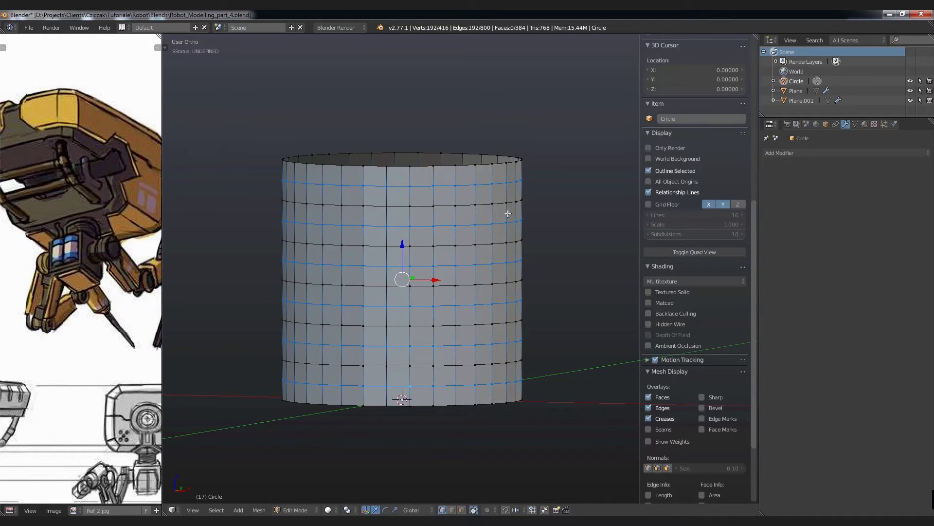
# Bevel the six selected edge loops from the Specials menu.
pyautogui.press('w')
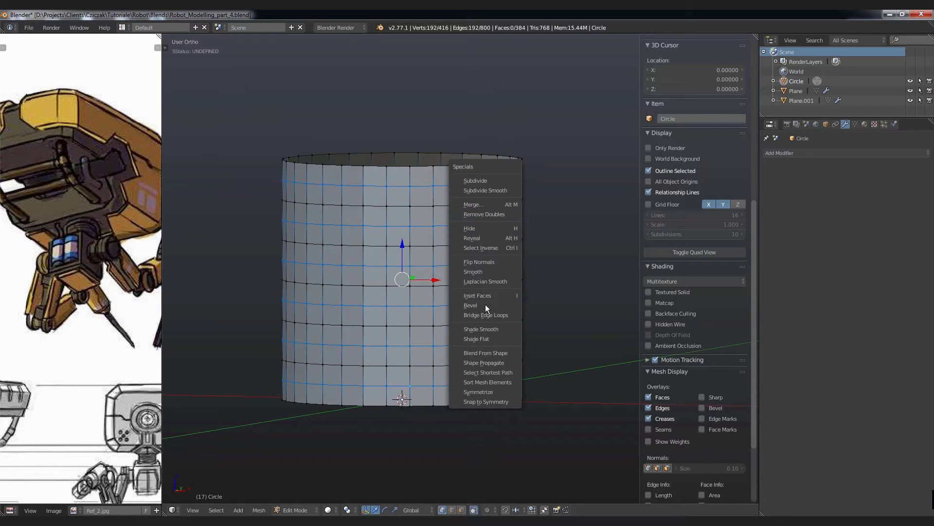
pyautogui.click(491, 306)
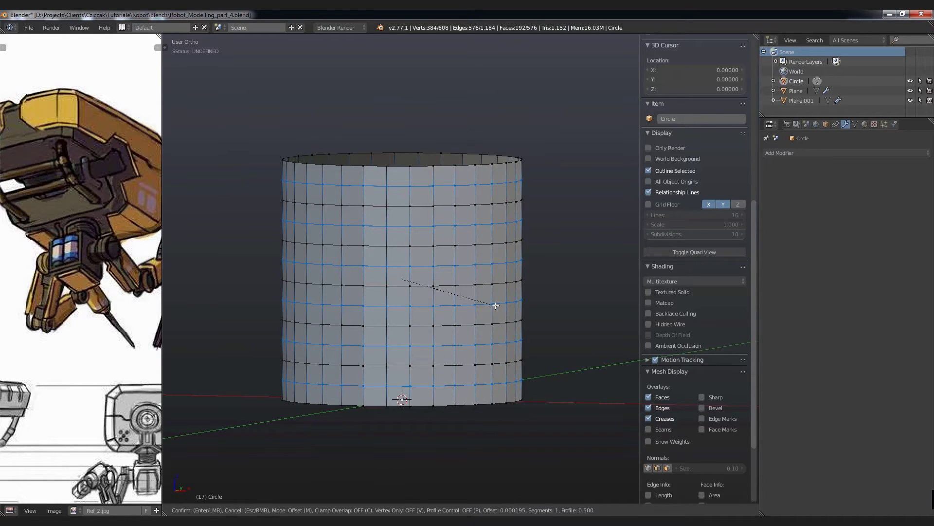
pyautogui.click(531, 305)
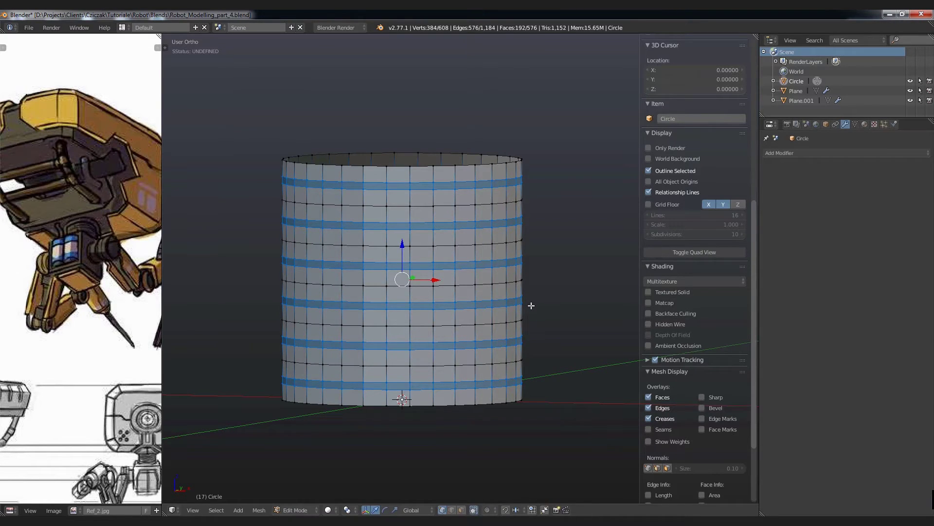
# Scale the five loops inside the bevelled bands inward to about 0.91, keeping height unchanged.
pyautogui.press('a')
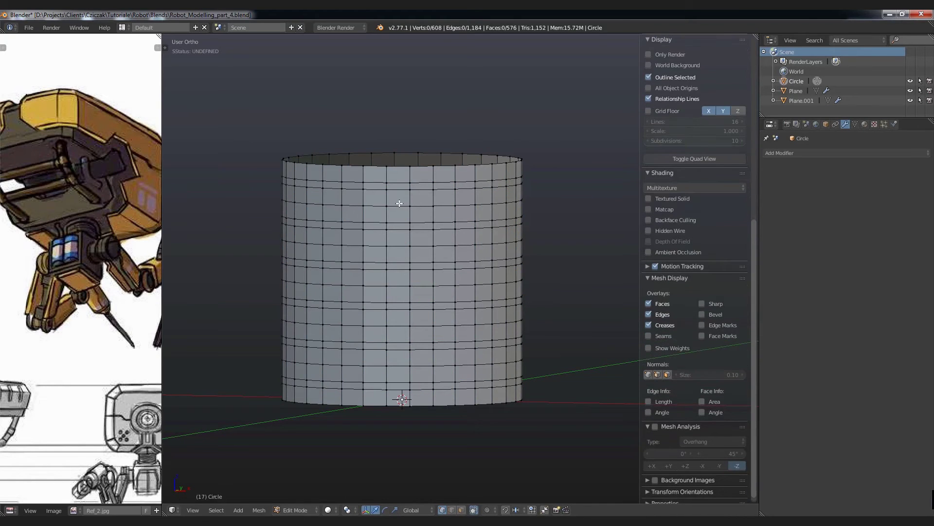
pyautogui.keyDown('alt'); pyautogui.click(398, 202); pyautogui.keyUp('alt')
pyautogui.keyDown('alt'); pyautogui.keyDown('shift'); pyautogui.click(405, 245); pyautogui.keyUp('shift'); pyautogui.keyUp('alt')
pyautogui.keyDown('alt'); pyautogui.keyDown('shift'); pyautogui.click(402, 286); pyautogui.keyUp('shift'); pyautogui.keyUp('alt')
pyautogui.keyDown('alt'); pyautogui.keyDown('shift'); pyautogui.click(401, 326); pyautogui.keyUp('shift'); pyautogui.keyUp('alt')
pyautogui.keyDown('alt'); pyautogui.keyDown('shift'); pyautogui.click(401, 364); pyautogui.keyUp('shift'); pyautogui.keyUp('alt')
pyautogui.press('s')
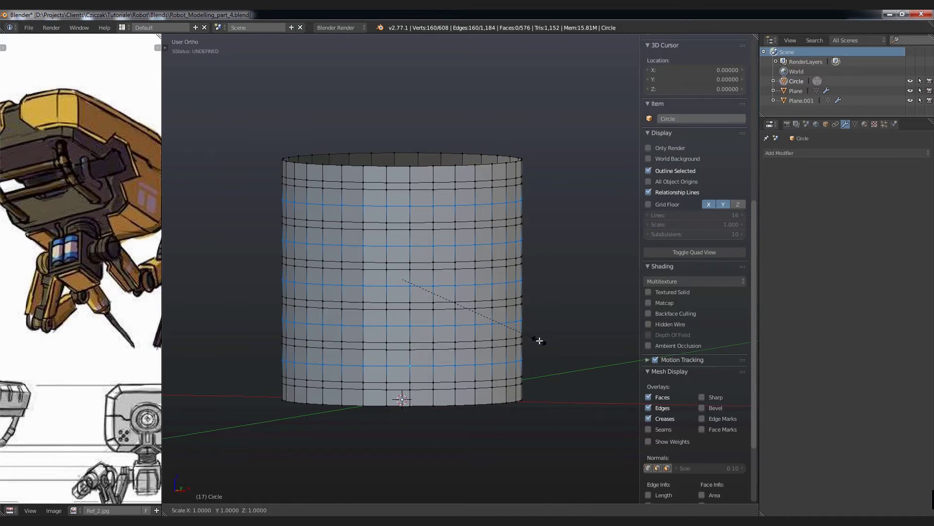
pyautogui.hotkey('shift', 'z')
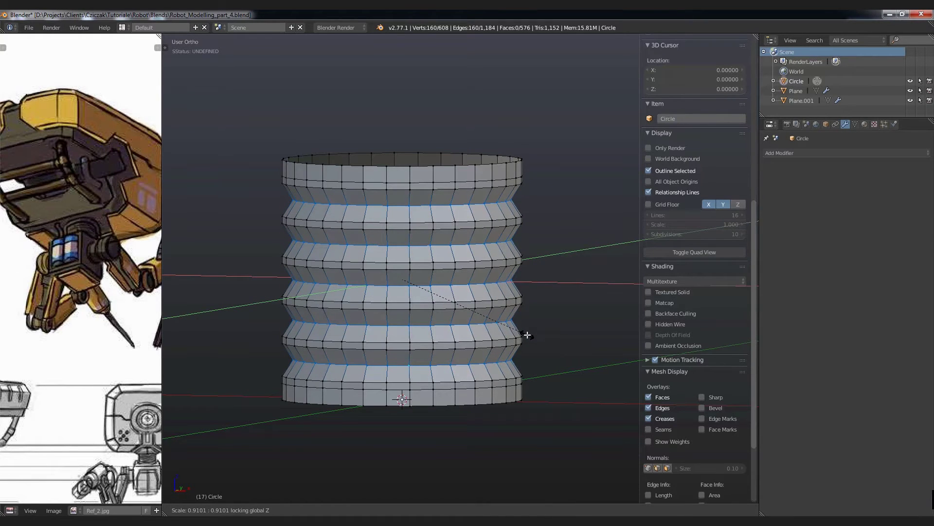
pyautogui.click(527, 335)
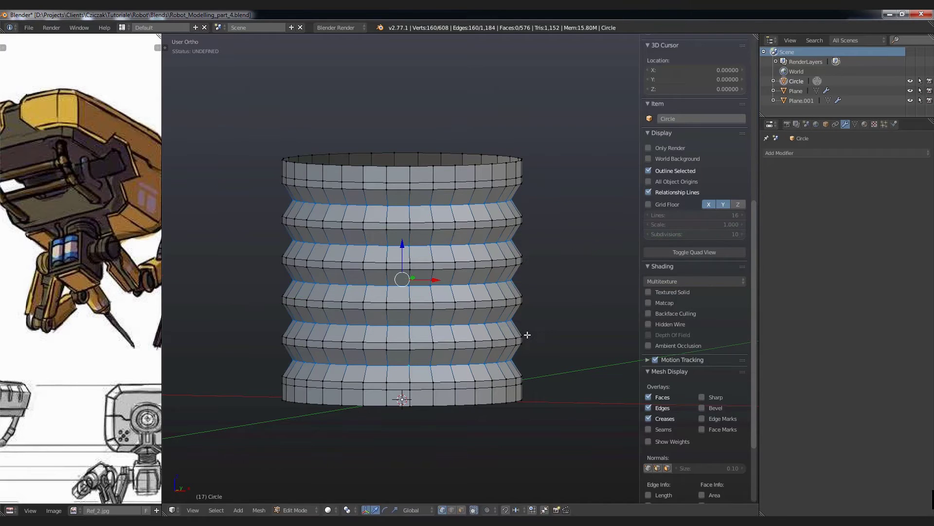
# Bevel the rib edge loops from the Specials menu so each ridge gets a flat band.
pyautogui.press('w')
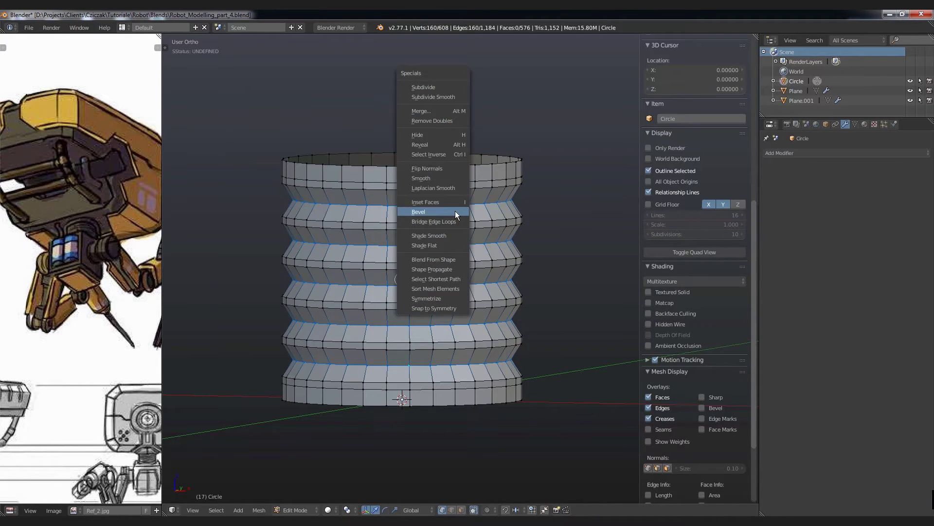
pyautogui.click(457, 215)
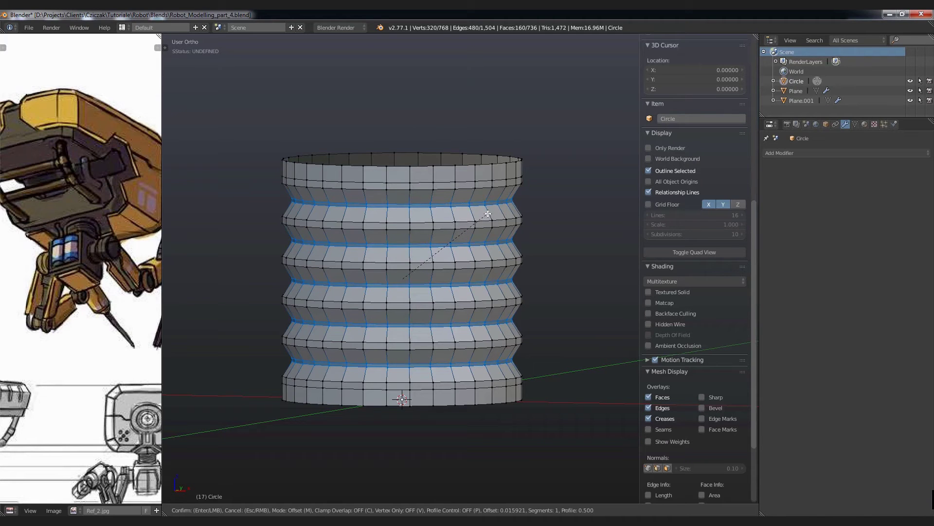
pyautogui.click(488, 215)
pyautogui.scroll(-2, 695, 243)
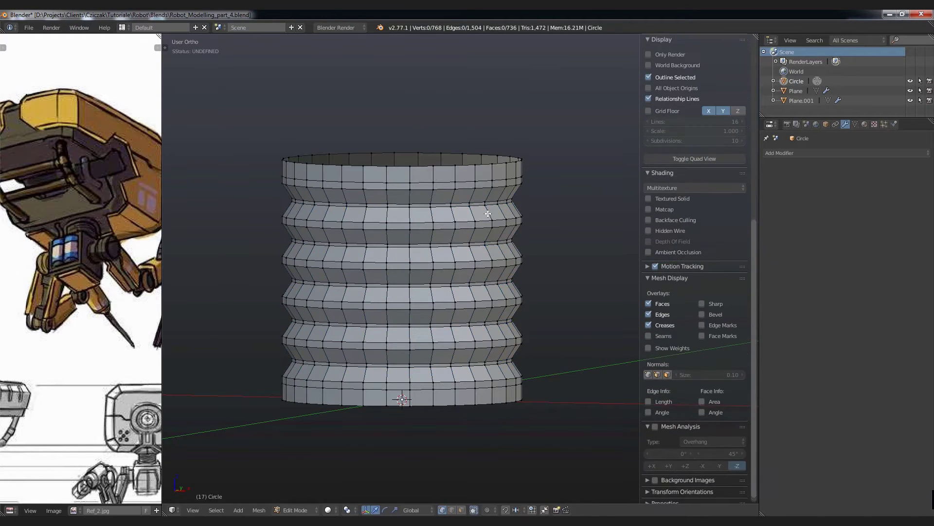
# Back in Object Mode, select the cylinder in front view and start scaling it along Z.
pyautogui.press('Tab')
pyautogui.scroll(-4, 531, 233)
pyautogui.moveTo(530, 232)
pyautogui.mouseDown(button='middle')
pyautogui.moveTo(583, 201)
pyautogui.moveTo(518, 203)
pyautogui.moveTo(464, 232)
pyautogui.mouseUp(button='middle')
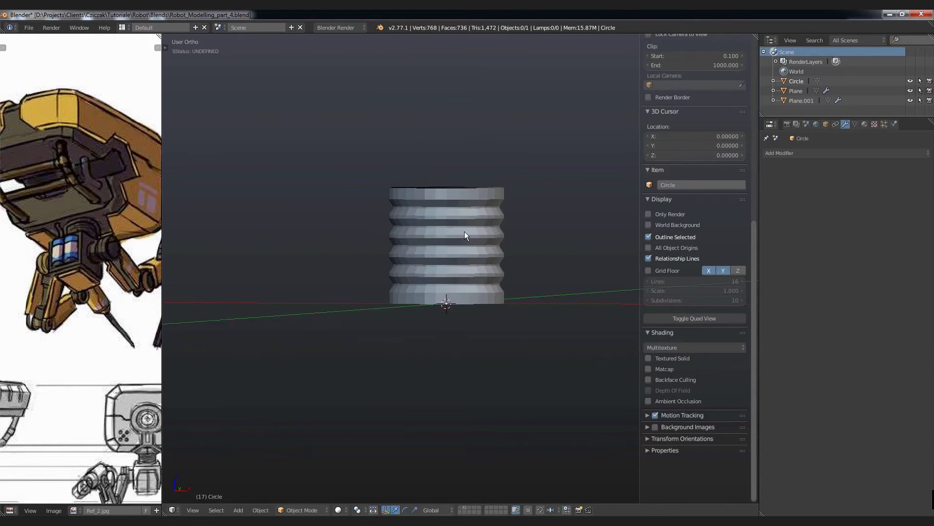
pyautogui.scroll(2, 464, 232)
pyautogui.rightClick(467, 259)
pyautogui.press('KP_1')
pyautogui.press('s')
pyautogui.press('z')
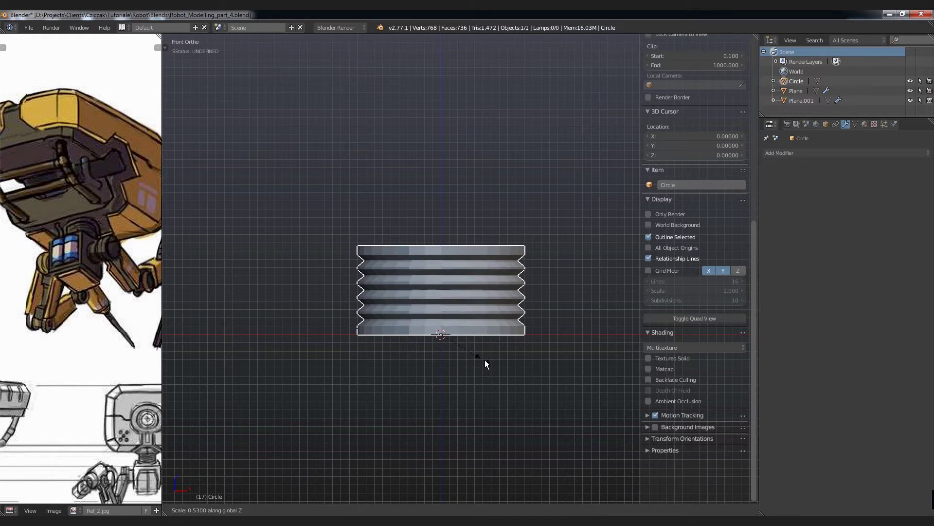
# Redo the vertical scale, squashing the cylinder to 0.5 along Z.
pyautogui.press('Escape')
pyautogui.press('s')
pyautogui.write('z')
pyautogui.write('.5')
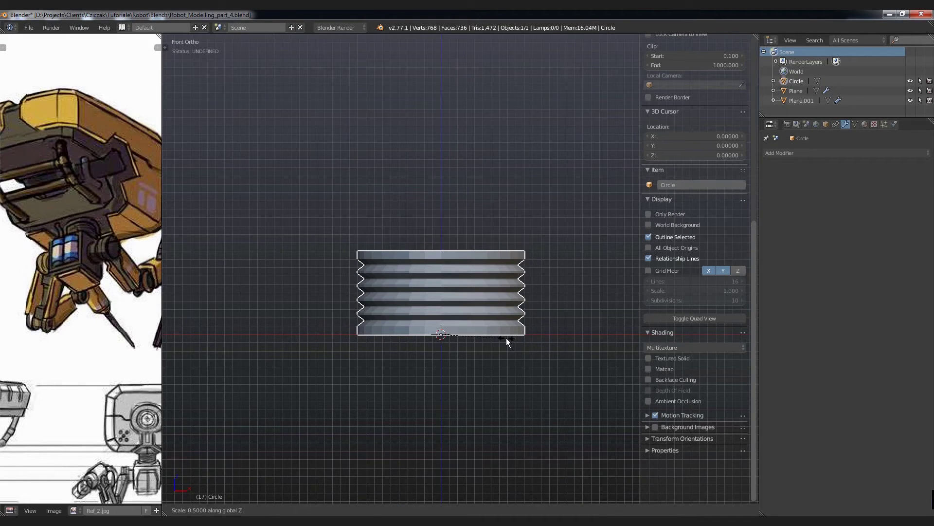
pyautogui.press('Return')
pyautogui.scroll(7, 679, 267)
pyautogui.scroll(3, 678, 267)
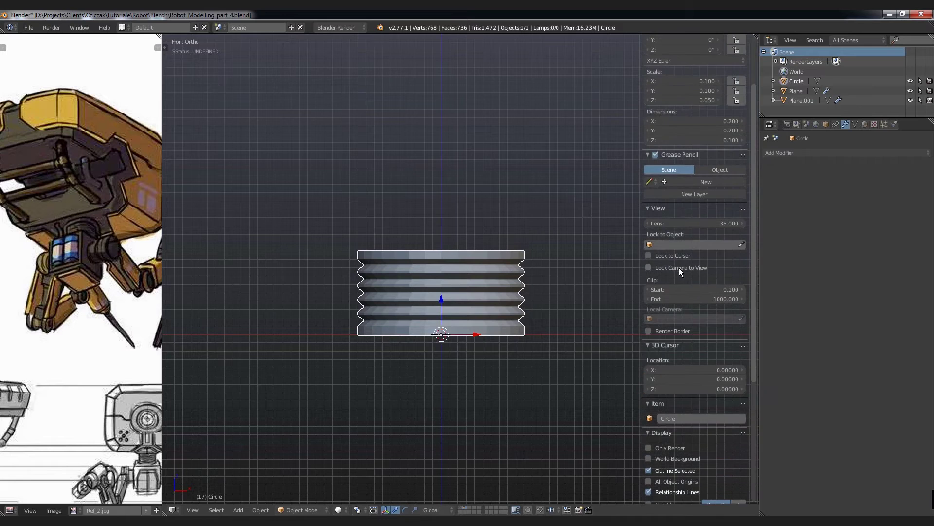
pyautogui.scroll(5, 673, 274)
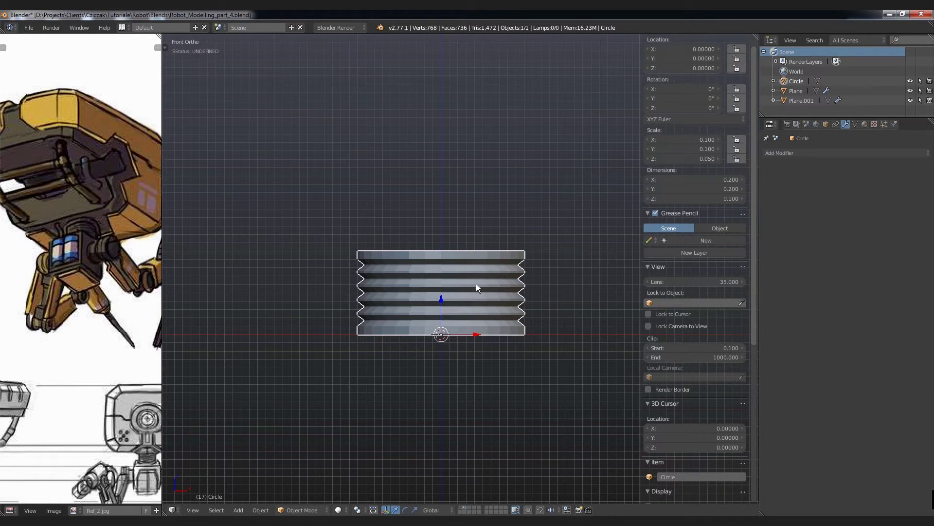
# Apply the scale so the 0.200 × 0.200 × 0.100 cylinder reads 1.000 scale.
pyautogui.press('a')
pyautogui.press('a')
pyautogui.hotkey('ctrl', 'a')
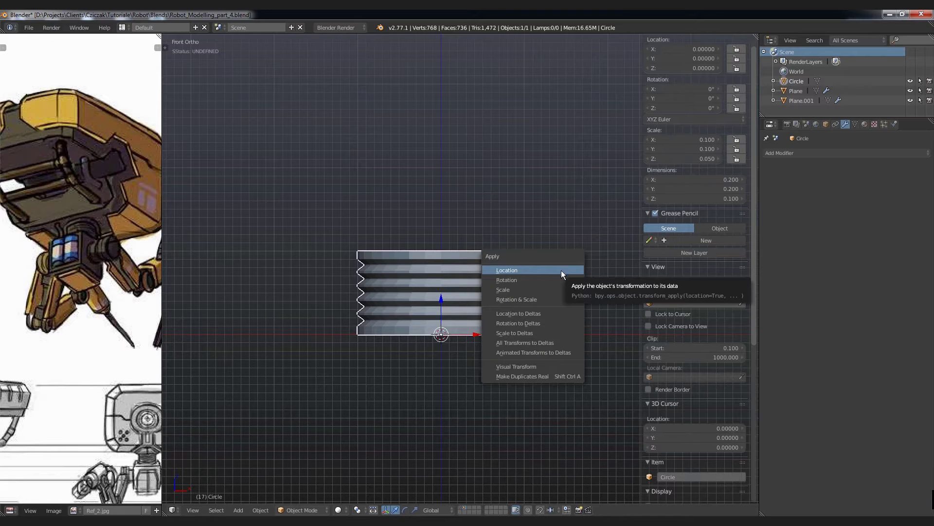
pyautogui.click(522, 291)
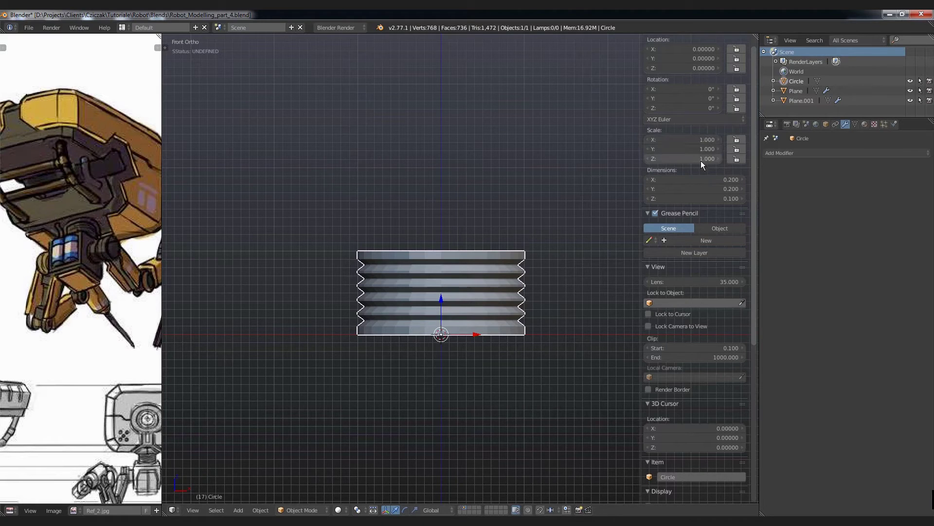
pyautogui.moveTo(429, 306)
pyautogui.mouseDown(button='middle')
pyautogui.moveTo(471, 288)
pyautogui.moveTo(448, 284)
pyautogui.mouseUp(button='middle')
pyautogui.scroll(2, 448, 284)
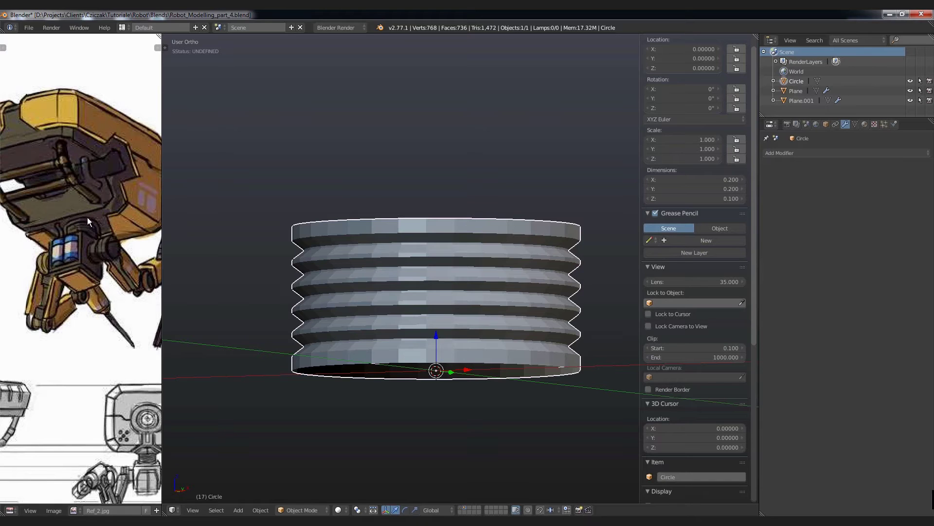
# In Edit Mode, select the top edge loop and extrude it outward into a flare.
pyautogui.press('Tab')
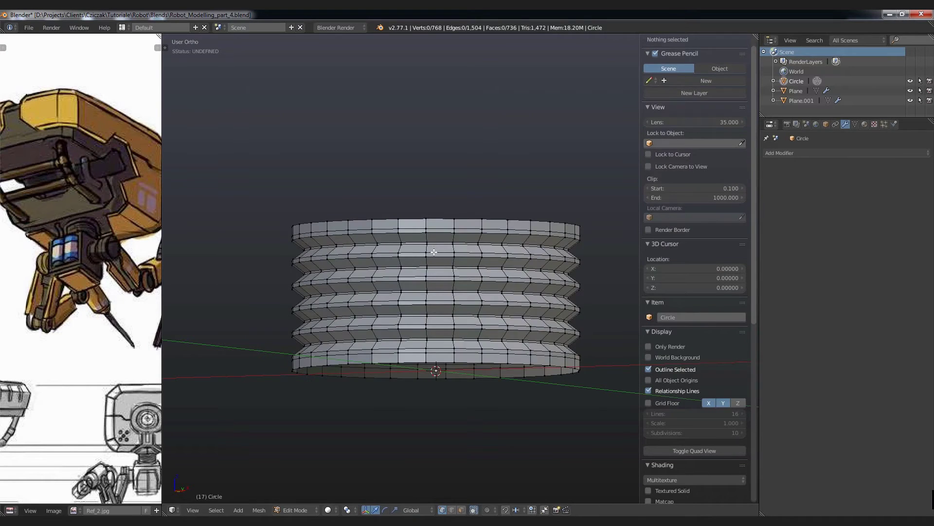
pyautogui.moveTo(413, 267); pyautogui.dragTo(440, 229, button='middle')
pyautogui.keyDown('alt'); pyautogui.click(445, 231); pyautogui.keyUp('alt')
pyautogui.scroll(1, 448, 238)
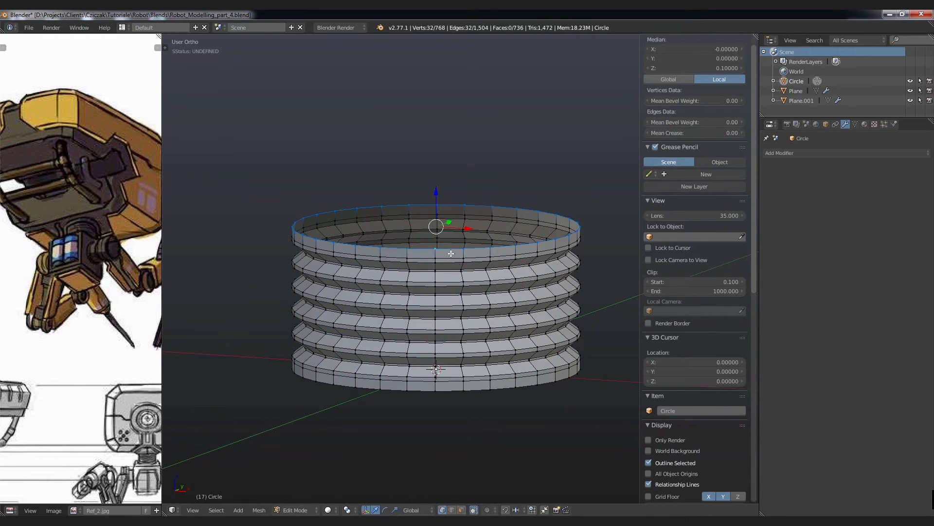
pyautogui.moveTo(449, 238); pyautogui.dragTo(455, 265, button='middle')
pyautogui.press('e')
pyautogui.press('s')
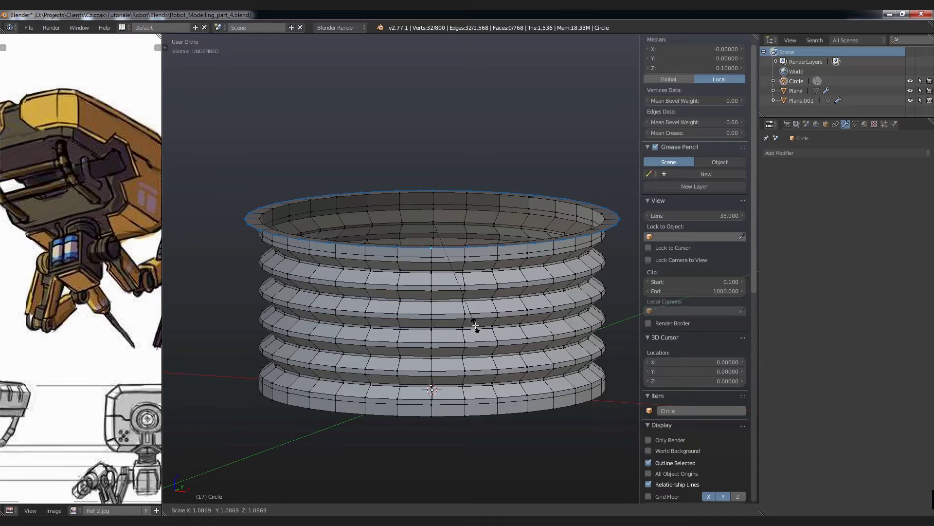
pyautogui.click(476, 326)
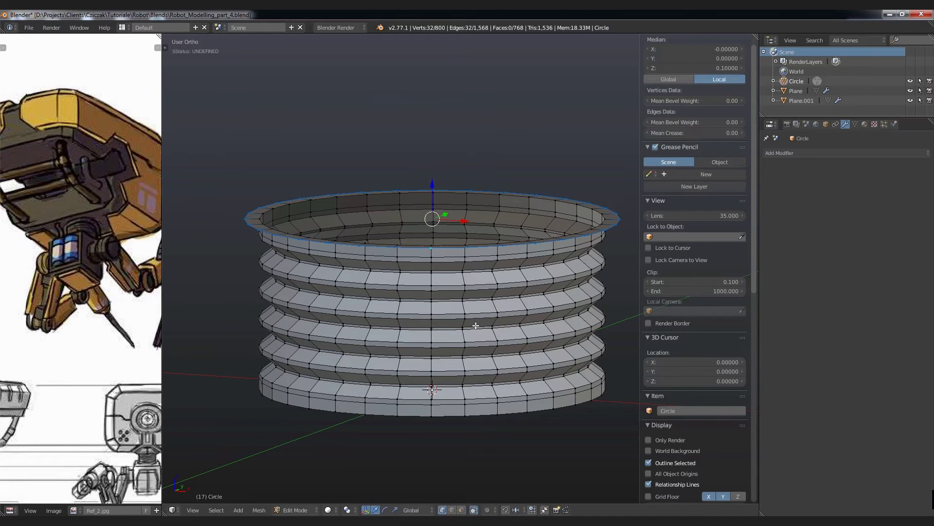
# Extrude the flared rim straight up along Z, making the lip 0.217 × 0.217 × 0.112.
pyautogui.press('e')
pyautogui.press('z')
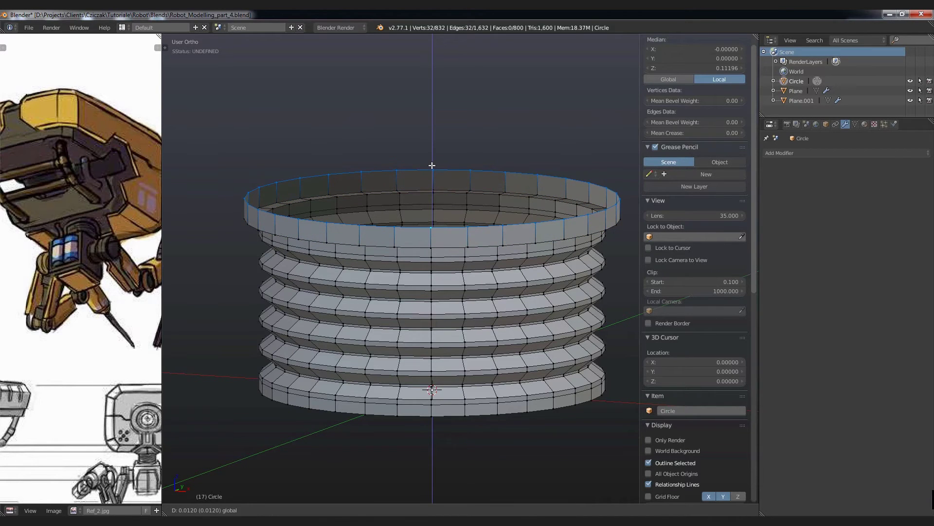
pyautogui.click(431, 166)
pyautogui.moveTo(431, 165); pyautogui.dragTo(452, 275, button='middle')
pyautogui.press('Tab')
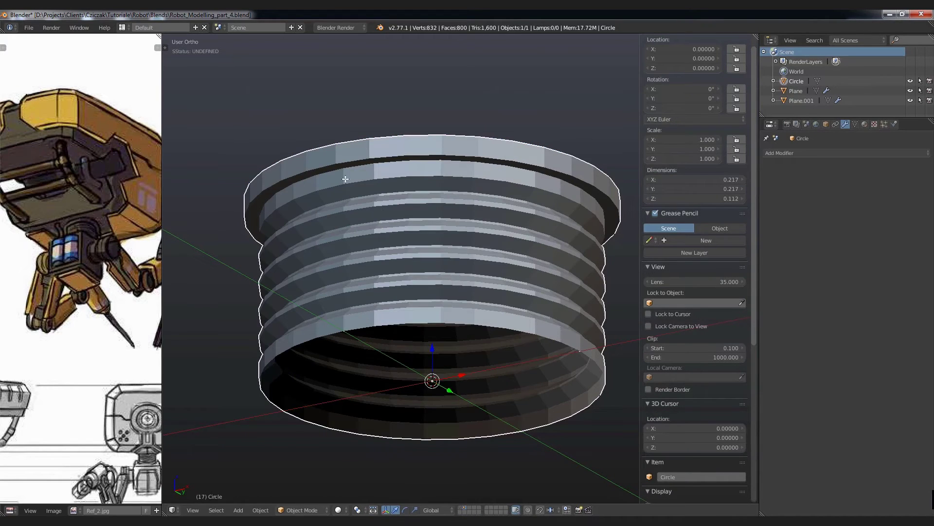
pyautogui.press('Tab')
# Add a loop cut near the top rim and slide it close to the edge.
pyautogui.scroll(3, 310, 177)
pyautogui.press('a')
pyautogui.scroll(2, 312, 174)
pyautogui.scroll(2, 314, 171)
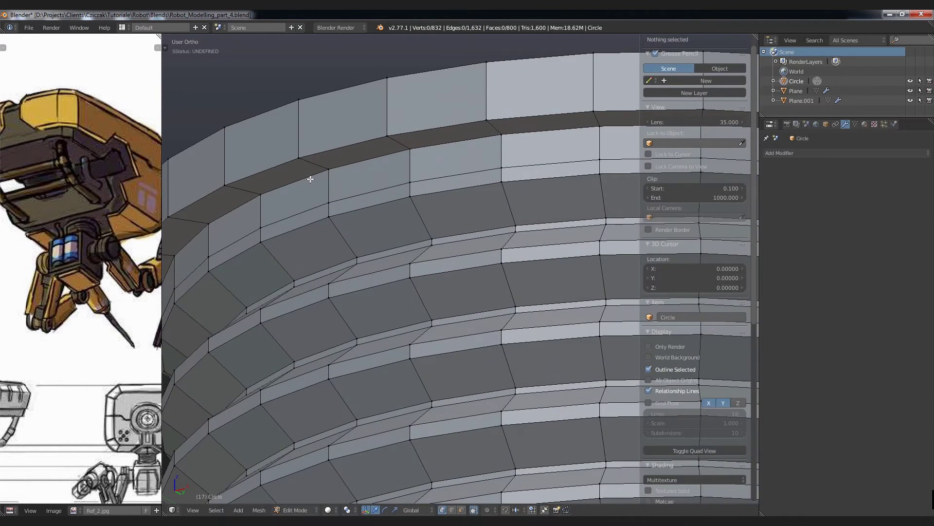
pyautogui.hotkey('ctrl', 'r')
pyautogui.click(318, 164)
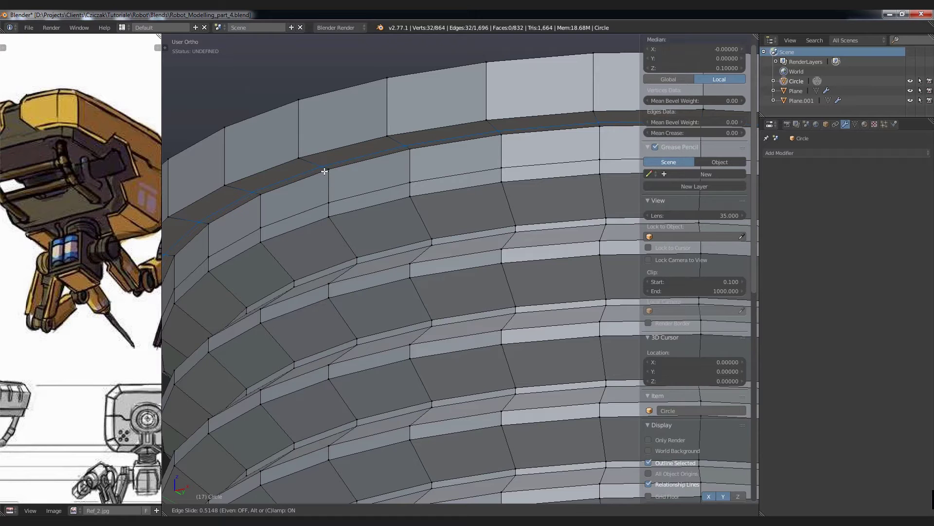
pyautogui.scroll(3, 267, 195)
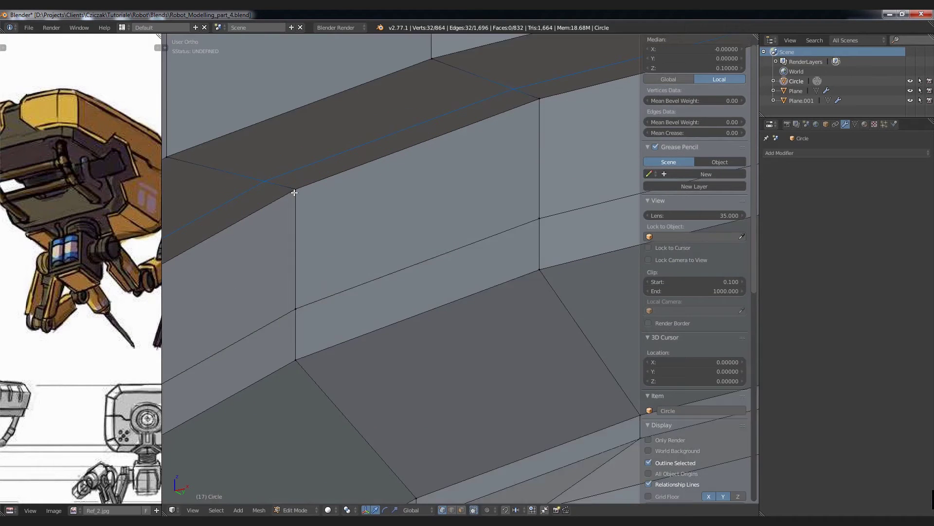
pyautogui.scroll(2, 299, 190)
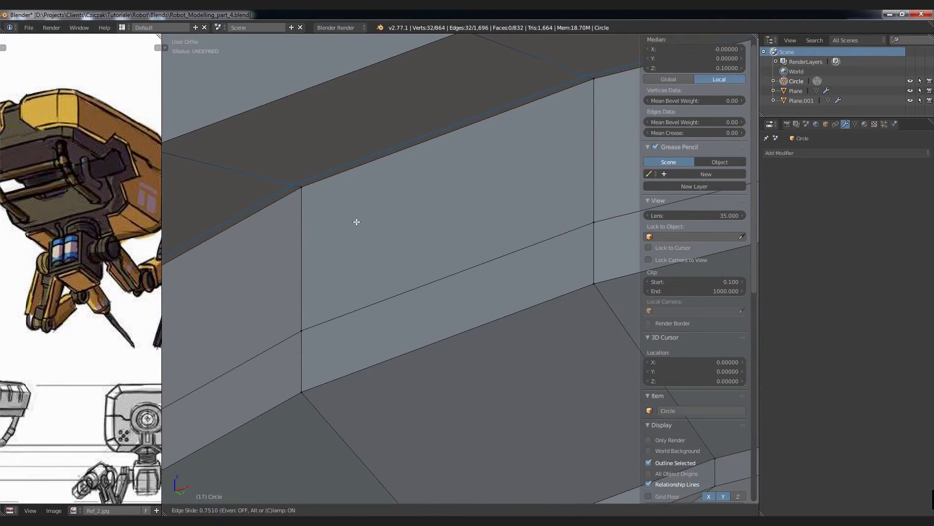
pyautogui.click(355, 221)
pyautogui.scroll(-3, 316, 195)
pyautogui.scroll(-2, 307, 189)
pyautogui.press('a')
# Add two more rim loops, nudge one slightly along Z, and return to Object Mode.
pyautogui.hotkey('ctrl', 'r')
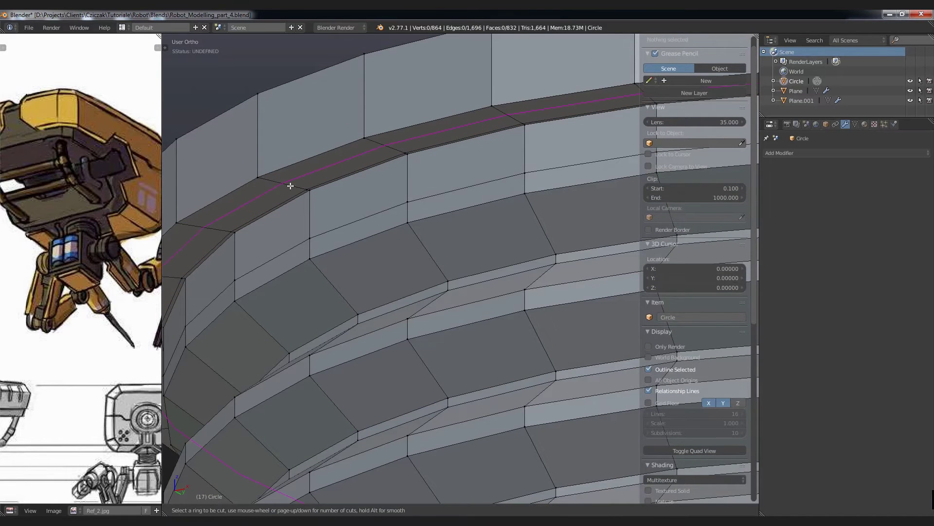
pyautogui.click(290, 184)
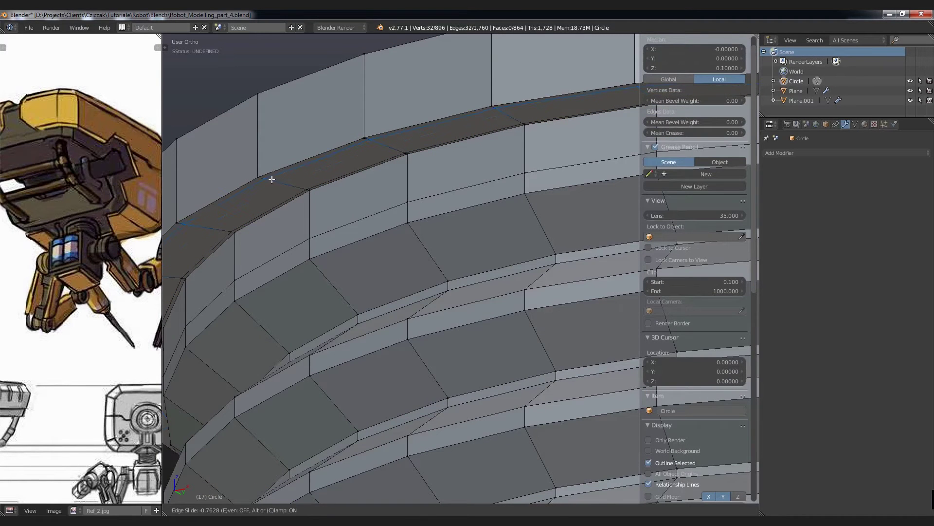
pyautogui.click(272, 179)
pyautogui.hotkey('ctrl', 'r')
pyautogui.click(299, 188)
pyautogui.rightClick(301, 187)
pyautogui.press('g')
pyautogui.press('z')
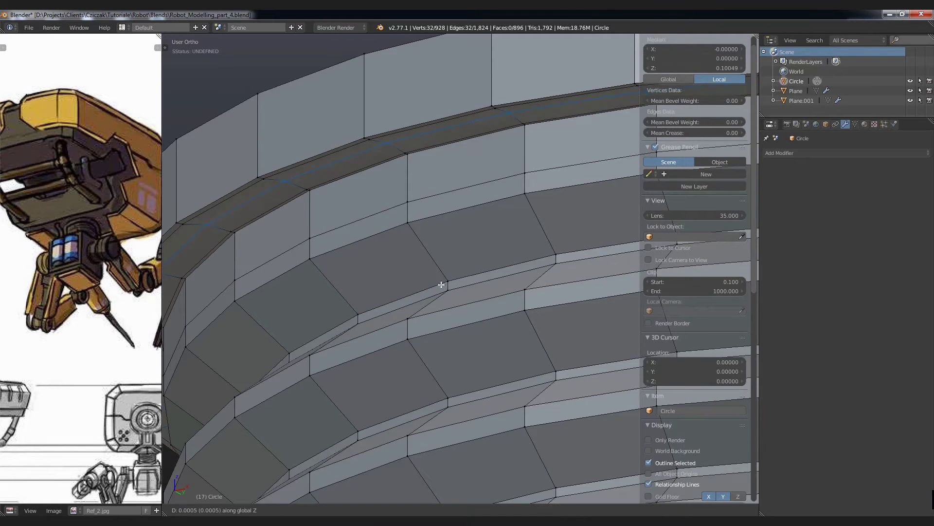
pyautogui.click(431, 270)
pyautogui.scroll(-3, 432, 270)
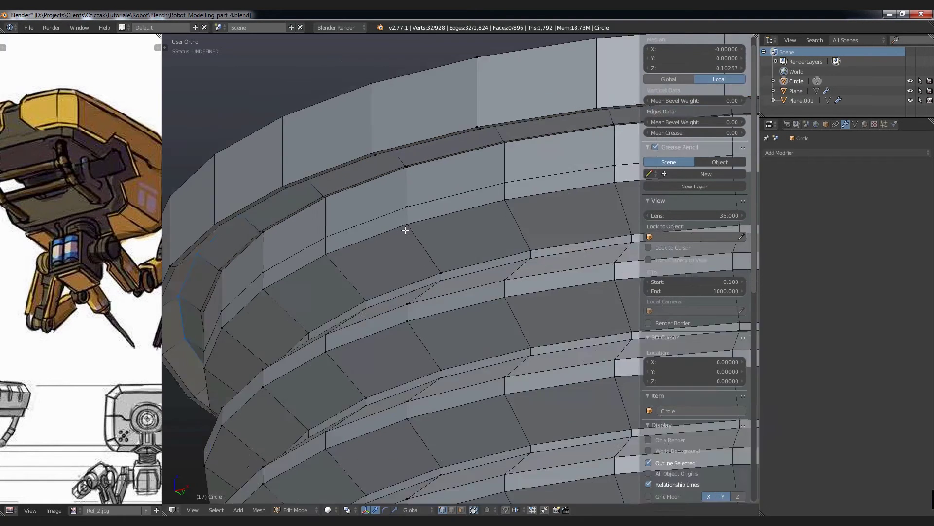
pyautogui.press('Tab')
pyautogui.moveTo(431, 270)
pyautogui.mouseDown(button='middle')
pyautogui.moveTo(398, 209)
pyautogui.moveTo(407, 254)
pyautogui.moveTo(417, 206)
pyautogui.mouseUp(button='middle')
pyautogui.scroll(-4, 398, 205)
# Add a Subdivision Surface modifier to the ribbed cylinder.
pyautogui.click(803, 154)
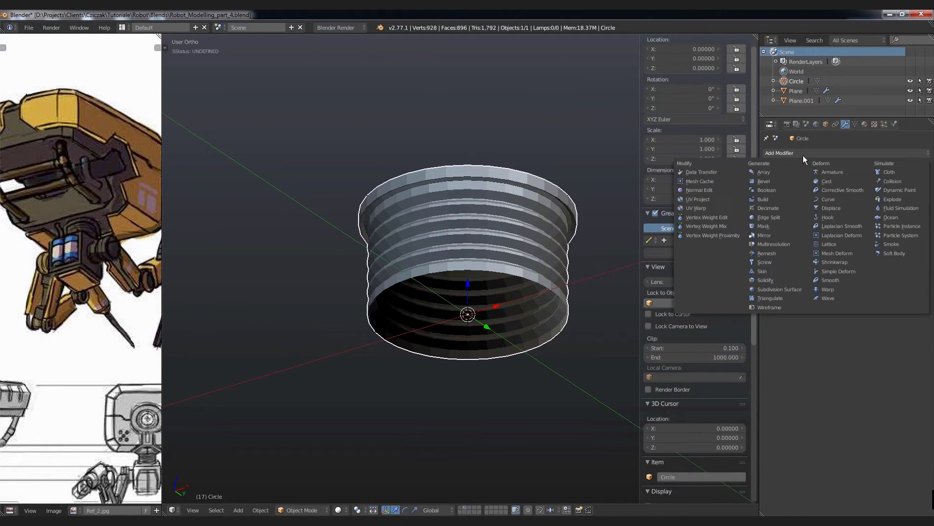
pyautogui.click(785, 288)
pyautogui.moveTo(474, 263)
pyautogui.mouseDown(button='middle')
pyautogui.moveTo(475, 249)
pyautogui.moveTo(468, 262)
pyautogui.moveTo(457, 249)
pyautogui.mouseUp(button='middle')
pyautogui.press('a')
pyautogui.scroll(1, 457, 249)
pyautogui.scroll(3, 445, 190)
pyautogui.rightClick(445, 190)
# Switch the cylinder to smooth shading from the tool shelf.
pyautogui.press('n')
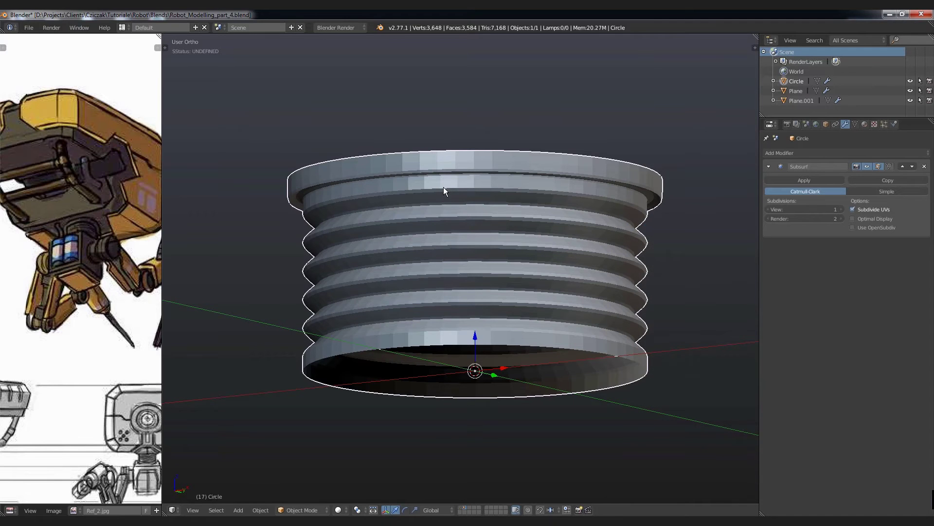
pyautogui.press('t')
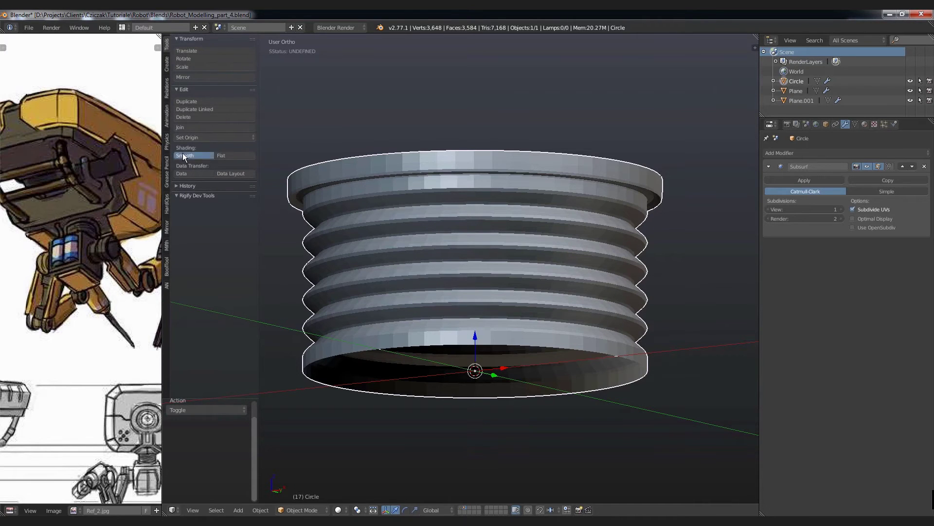
pyautogui.click(183, 155)
pyautogui.moveTo(438, 239)
pyautogui.mouseDown(button='middle')
pyautogui.moveTo(512, 273)
pyautogui.moveTo(440, 225)
pyautogui.moveTo(440, 197)
pyautogui.mouseUp(button='middle')
pyautogui.scroll(-2, 457, 244)
pyautogui.scroll(2, 439, 197)
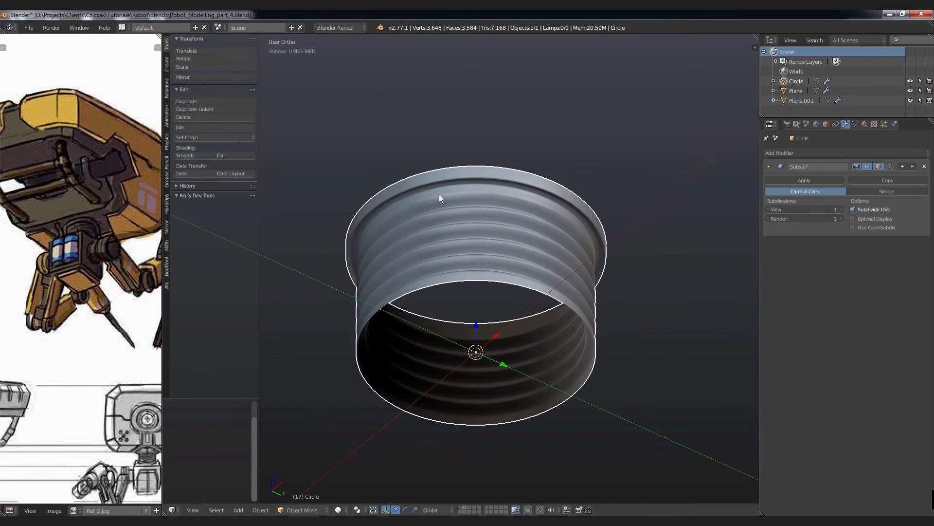
pyautogui.press('a')
pyautogui.scroll(3, 416, 193)
pyautogui.scroll(2, 398, 184)
# In Edit Mode, disable the Subsurf viewport preview and select the outer top rim loop.
pyautogui.press('Tab')
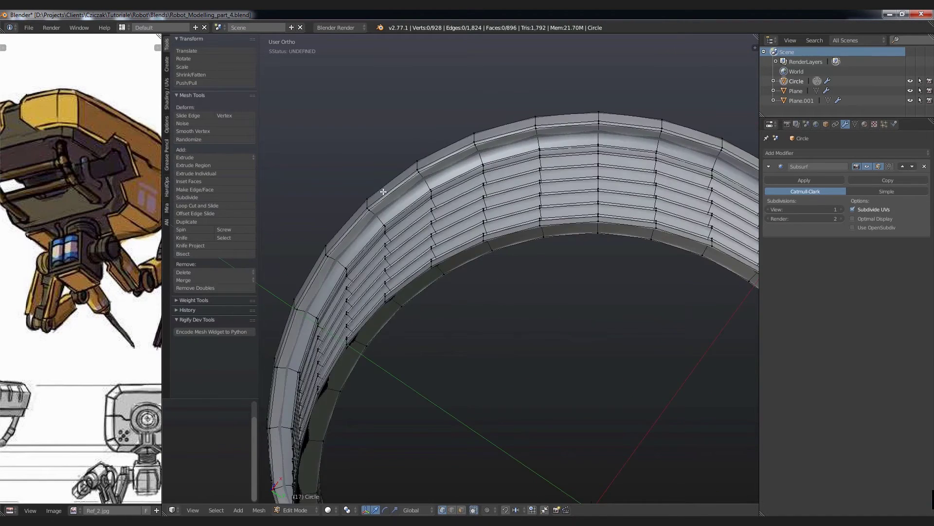
pyautogui.scroll(2, 399, 214)
pyautogui.scroll(3, 378, 230)
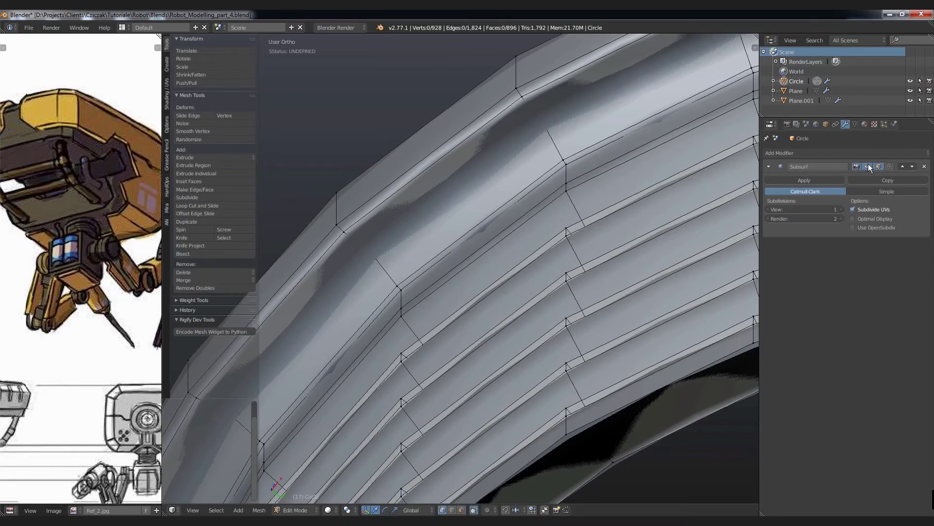
pyautogui.click(867, 166)
pyautogui.rightClick(344, 232)
pyautogui.moveTo(378, 235)
pyautogui.mouseDown(button='middle')
pyautogui.moveTo(321, 171)
pyautogui.moveTo(347, 175)
pyautogui.mouseUp(button='middle')
pyautogui.keyDown('alt'); pyautogui.rightClick(344, 190); pyautogui.keyUp('alt')
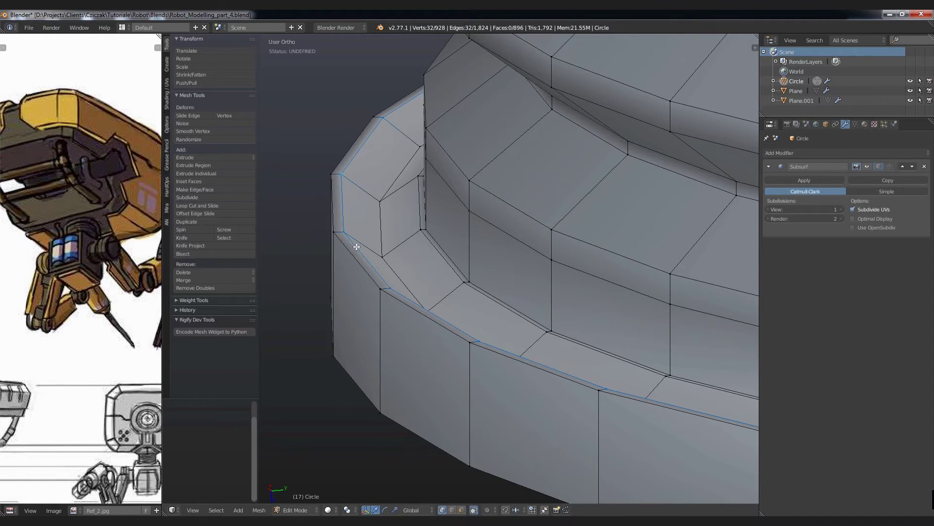
# Scale the rim loop inward to 0.987 with Z excluded, then deselect all.
pyautogui.scroll(-6, 373, 246)
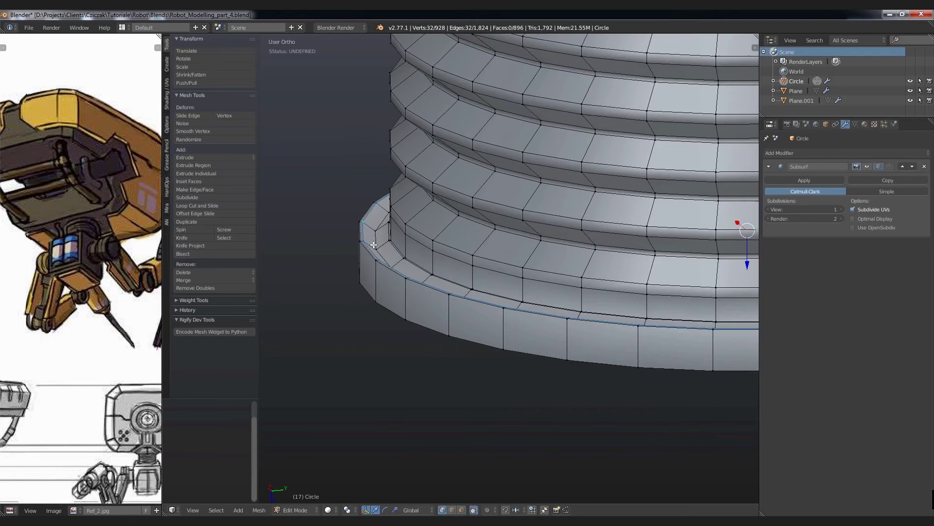
pyautogui.scroll(-5, 390, 292)
pyautogui.moveTo(420, 378); pyautogui.dragTo(441, 359, button='middle')
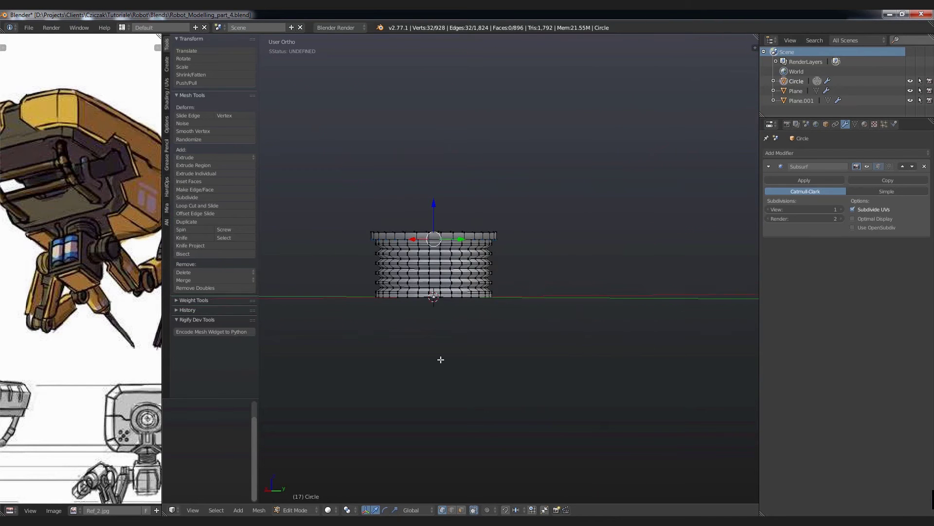
pyautogui.scroll(2, 429, 283)
pyautogui.moveTo(382, 245)
pyautogui.mouseDown(button='middle')
pyautogui.moveTo(383, 257)
pyautogui.moveTo(357, 281)
pyautogui.mouseUp(button='middle')
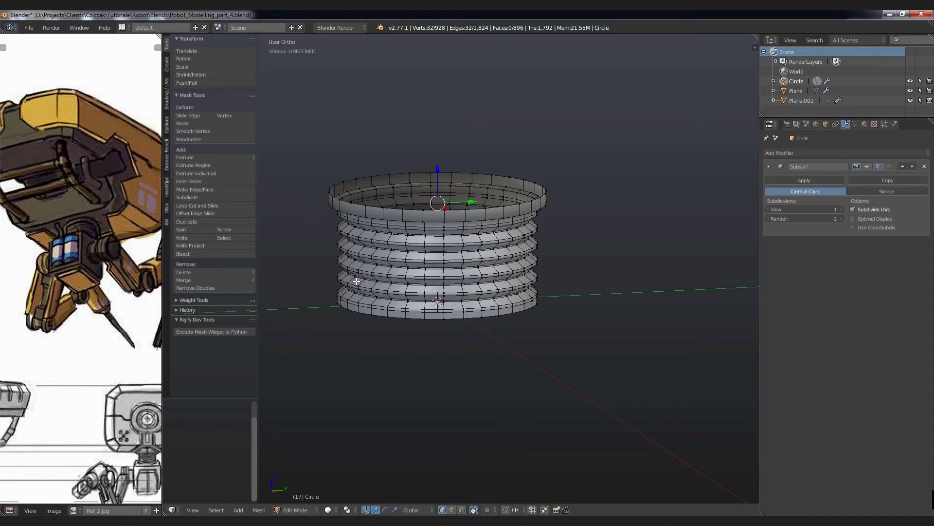
pyautogui.moveTo(486, 354); pyautogui.dragTo(453, 221, button='middle')
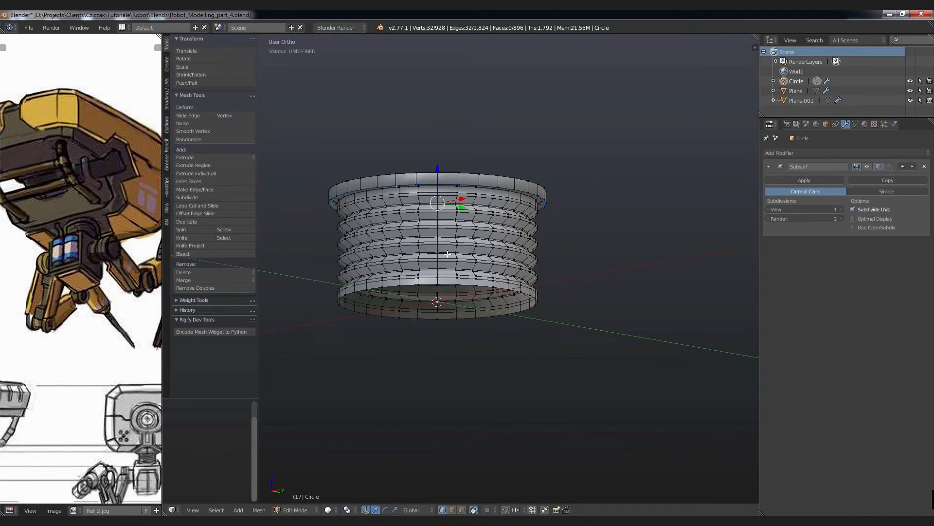
pyautogui.scroll(5, 453, 221)
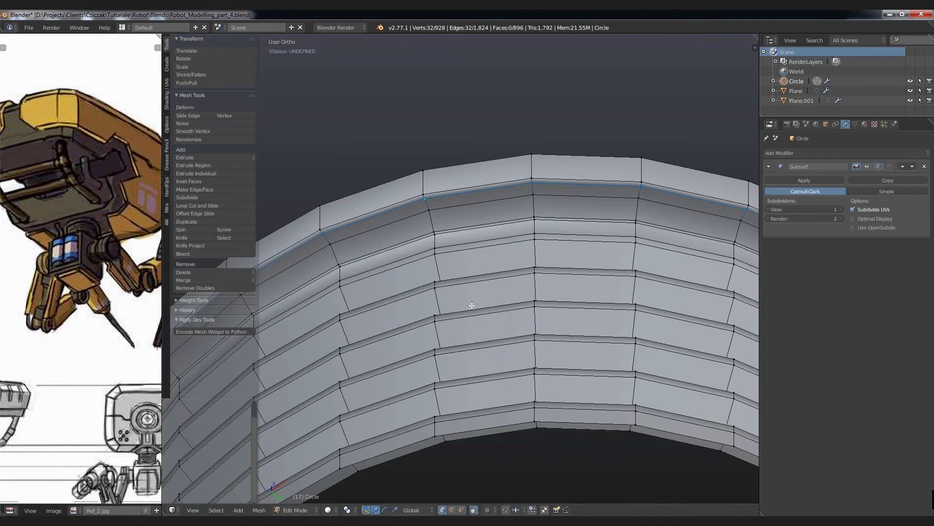
pyautogui.press('s')
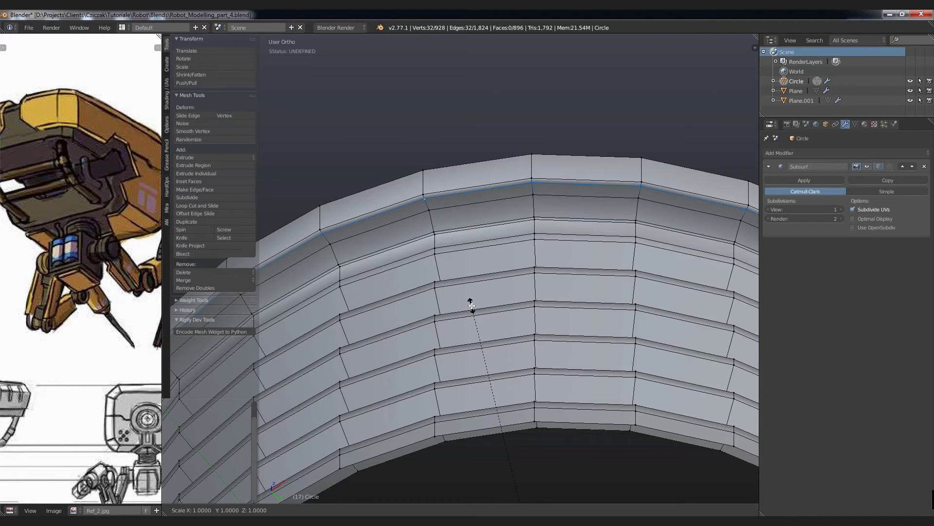
pyautogui.hotkey('shift', 'z')
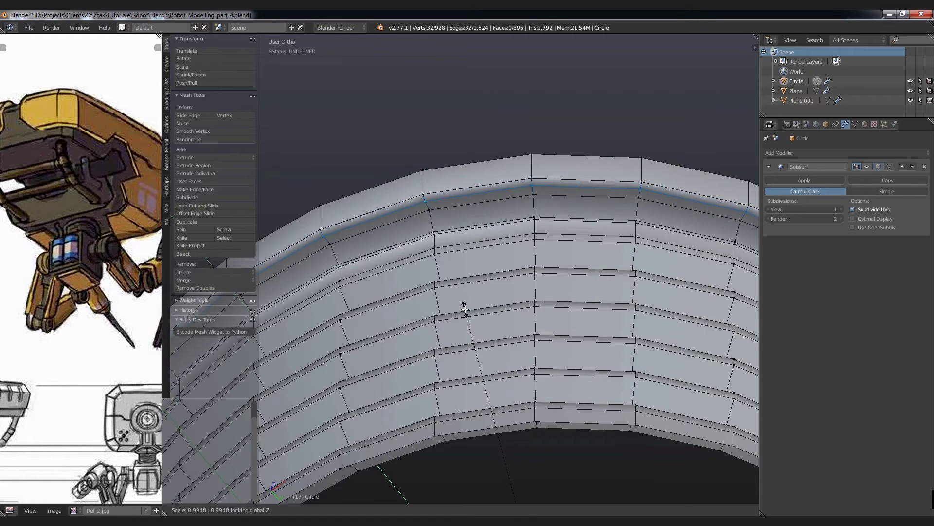
pyautogui.click(465, 313)
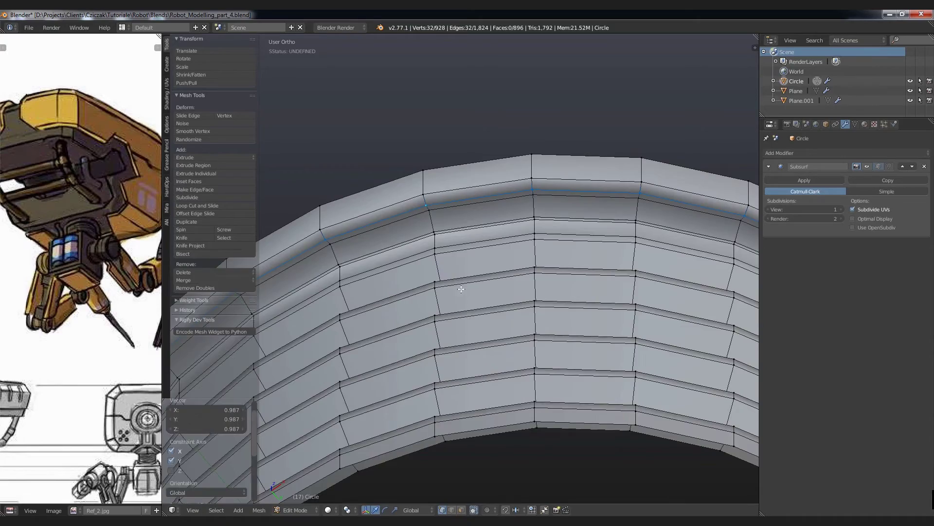
pyautogui.scroll(-4, 454, 305)
pyautogui.press('a')
# Try two loop cuts, cancel both, and leave Edit Mode.
pyautogui.scroll(5, 365, 250)
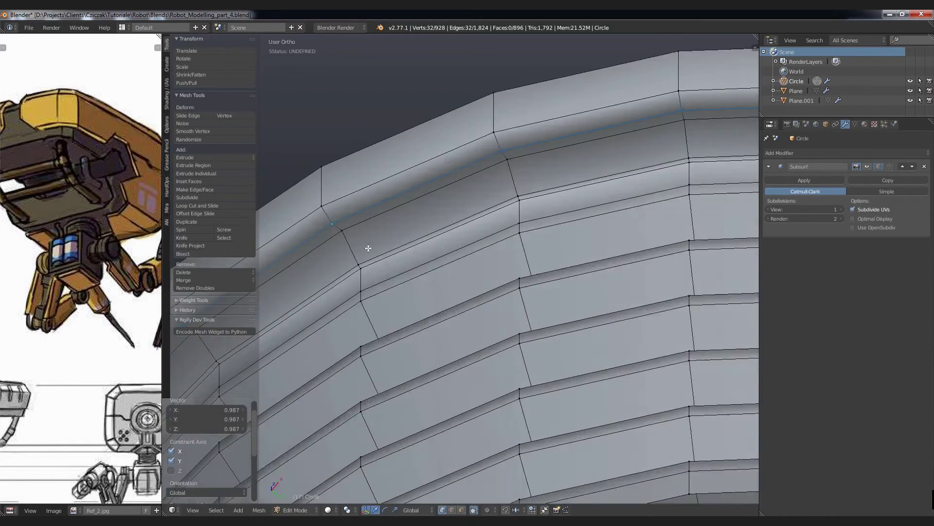
pyautogui.scroll(2, 349, 249)
pyautogui.scroll(-3, 346, 256)
pyautogui.scroll(2, 342, 238)
pyautogui.scroll(2, 331, 237)
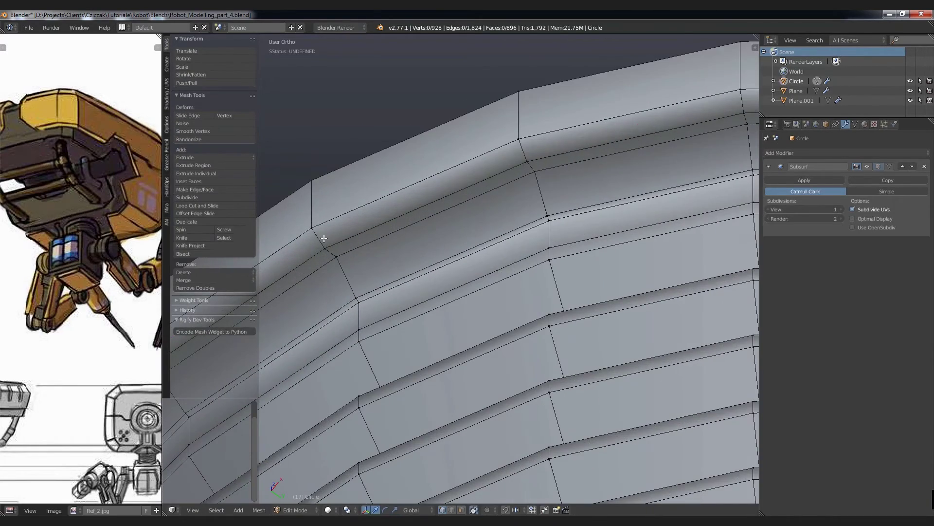
pyautogui.hotkey('ctrl', 'r')
pyautogui.press('Escape')
pyautogui.scroll(-3, 326, 236)
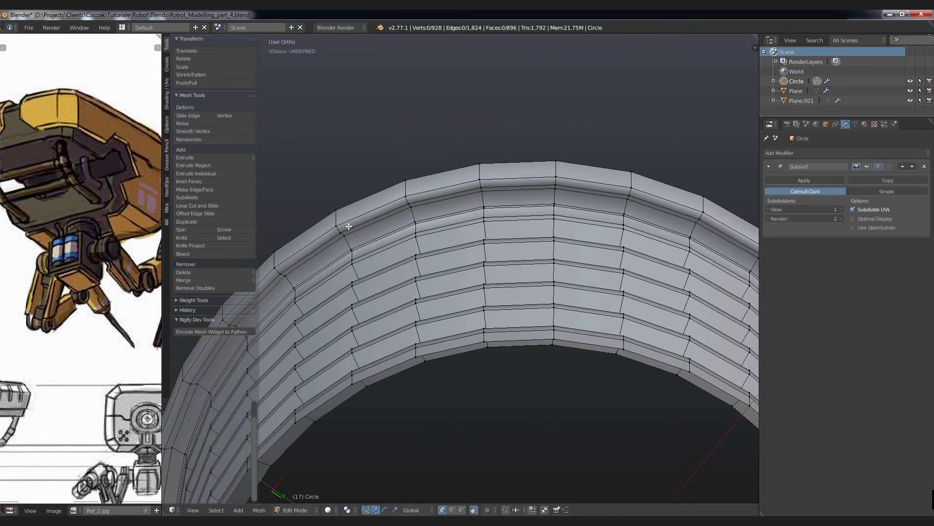
pyautogui.scroll(3, 337, 230)
pyautogui.hotkey('ctrl', 'r')
pyautogui.press('Escape')
pyautogui.press('Tab')
pyautogui.scroll(-4, 352, 238)
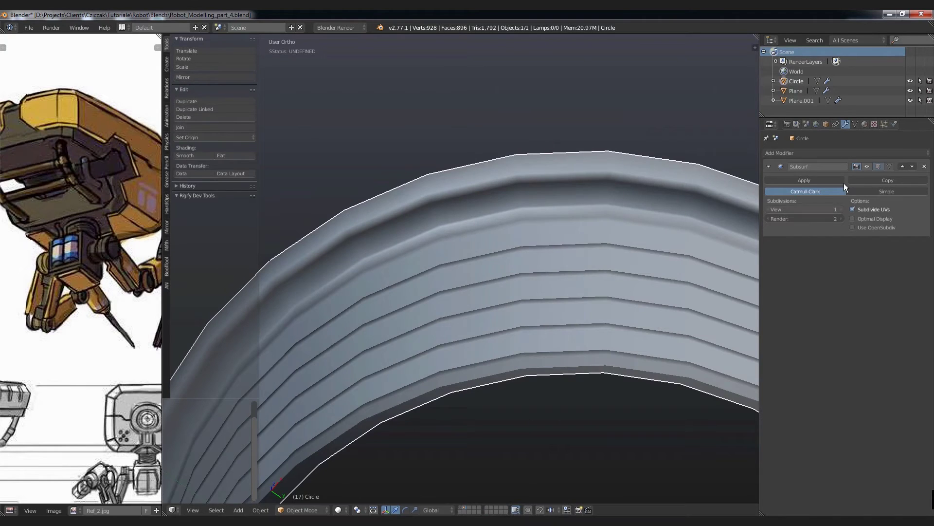
# Turn the Subdivision smoothing preview back on and enter Edit Mode on the ring.
pyautogui.click(868, 167)
pyautogui.scroll(-2, 433, 249)
pyautogui.scroll(-3, 447, 295)
pyautogui.moveTo(447, 295)
pyautogui.mouseDown(button='middle')
pyautogui.moveTo(436, 340)
pyautogui.moveTo(418, 249)
pyautogui.mouseUp(button='middle')
pyautogui.scroll(5, 419, 268)
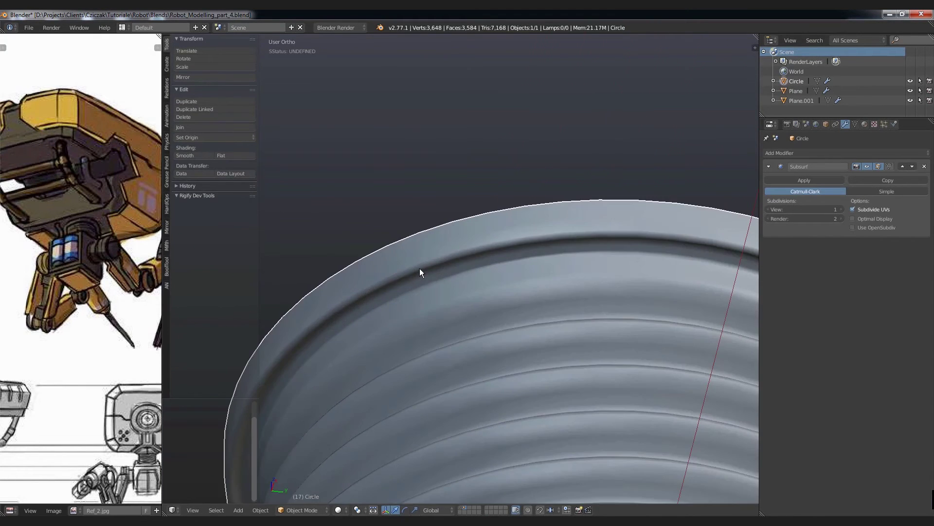
pyautogui.press('Tab')
pyautogui.scroll(3, 420, 268)
pyautogui.rightClick(328, 293)
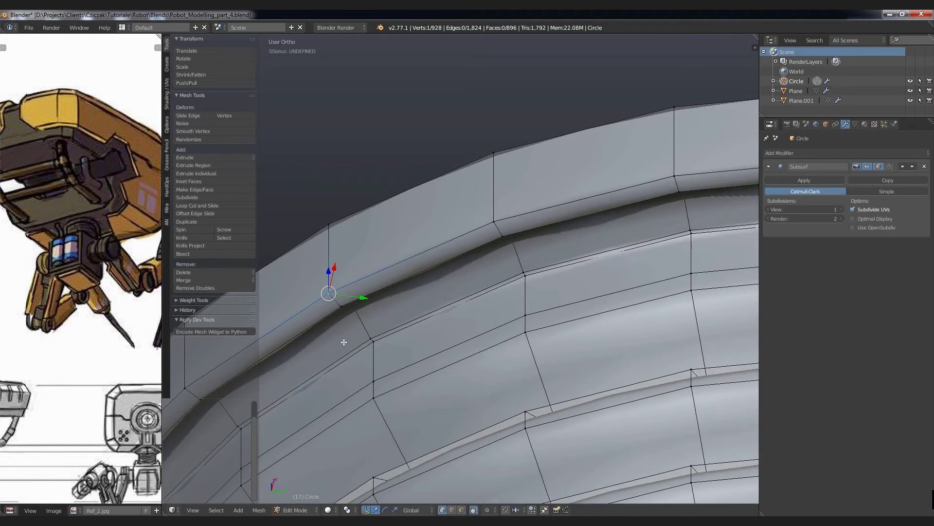
pyautogui.moveTo(344, 342); pyautogui.dragTo(343, 358, button='middle')
# Add a new edge loop across the ring's upper band and slide it into place.
pyautogui.hotkey('ctrl', 'r')
pyautogui.click(481, 243)
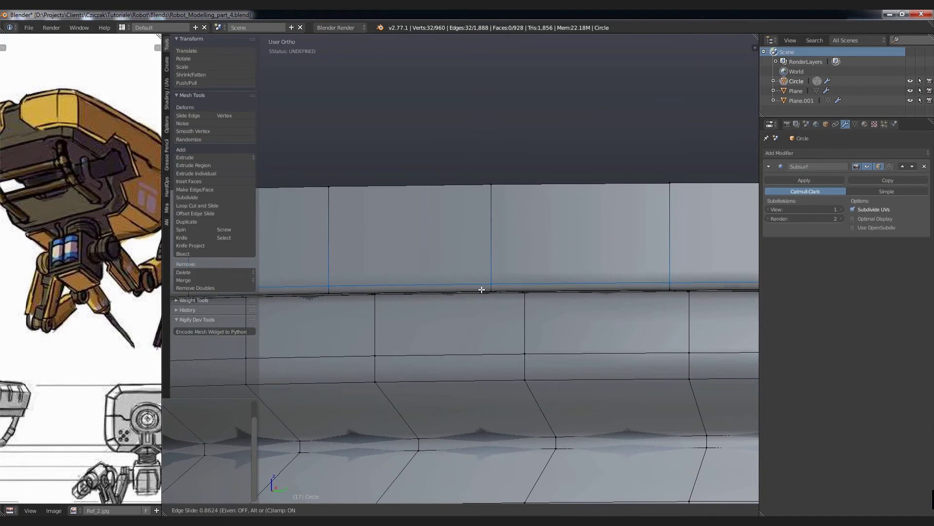
pyautogui.click(481, 284)
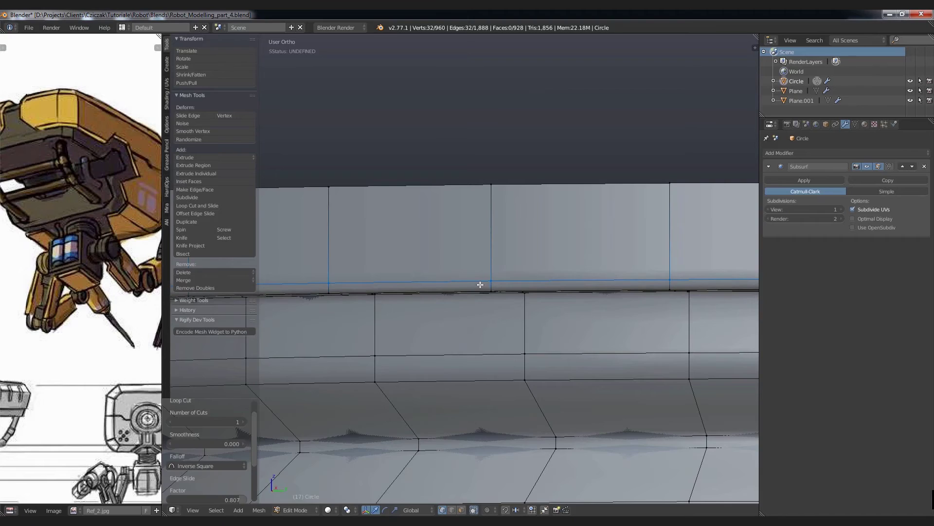
pyautogui.scroll(-5, 481, 284)
# Select the rim edge loop and scale it slightly outward, horizontally only (Shift+Z).
pyautogui.press('Tab')
pyautogui.moveTo(476, 287)
pyautogui.mouseDown(button='middle')
pyautogui.moveTo(476, 302)
pyautogui.moveTo(471, 253)
pyautogui.moveTo(455, 222)
pyautogui.moveTo(462, 200)
pyautogui.moveTo(423, 307)
pyautogui.moveTo(486, 372)
pyautogui.mouseUp(button='middle')
pyautogui.press('Tab')
pyautogui.scroll(3, 458, 239)
pyautogui.scroll(3, 445, 224)
pyautogui.keyDown('alt'); pyautogui.click(445, 224); pyautogui.keyUp('alt')
pyautogui.press('s')
pyautogui.hotkey('shift', 'z')
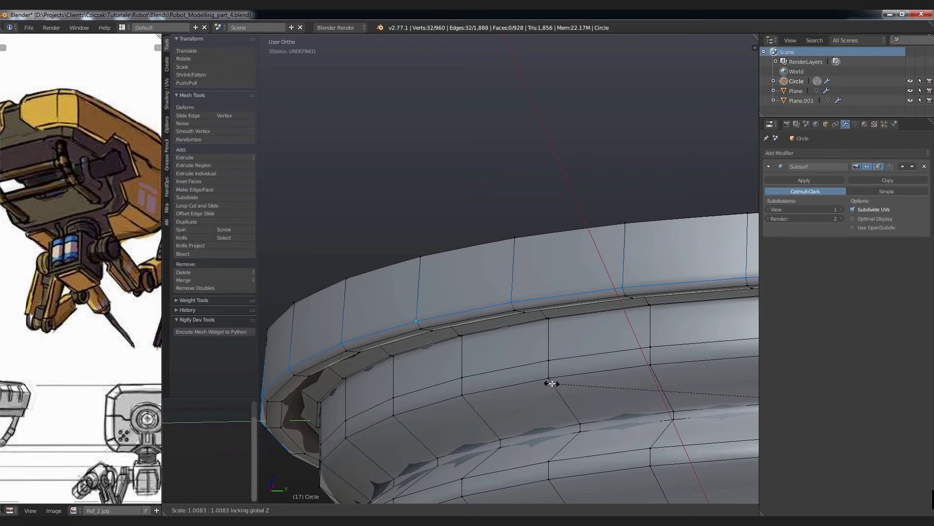
pyautogui.click(554, 383)
# Deselect all and leave Edit Mode to inspect the smoothed cylinder from front and above.
pyautogui.press('a')
pyautogui.scroll(-2, 552, 380)
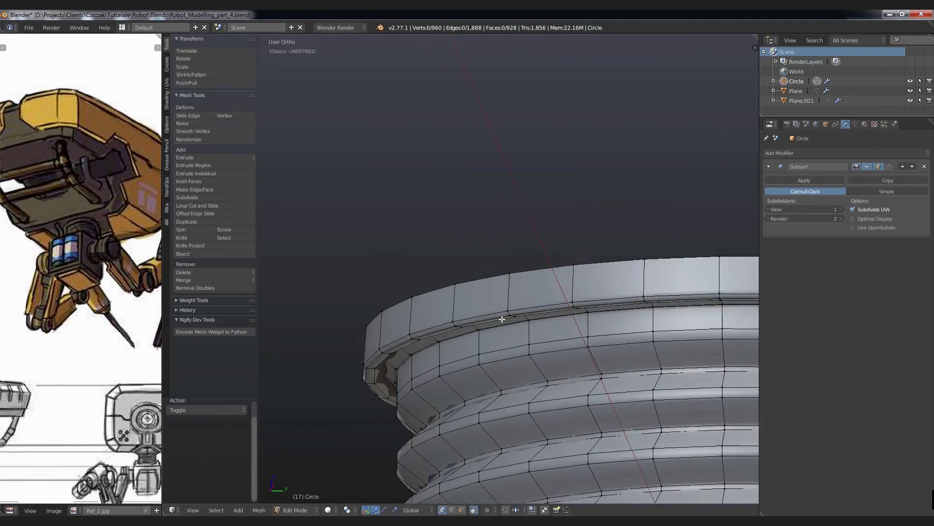
pyautogui.scroll(-3, 501, 318)
pyautogui.scroll(-3, 501, 345)
pyautogui.press('Tab')
pyautogui.scroll(-3, 502, 342)
pyautogui.moveTo(504, 340); pyautogui.dragTo(560, 333, button='middle')
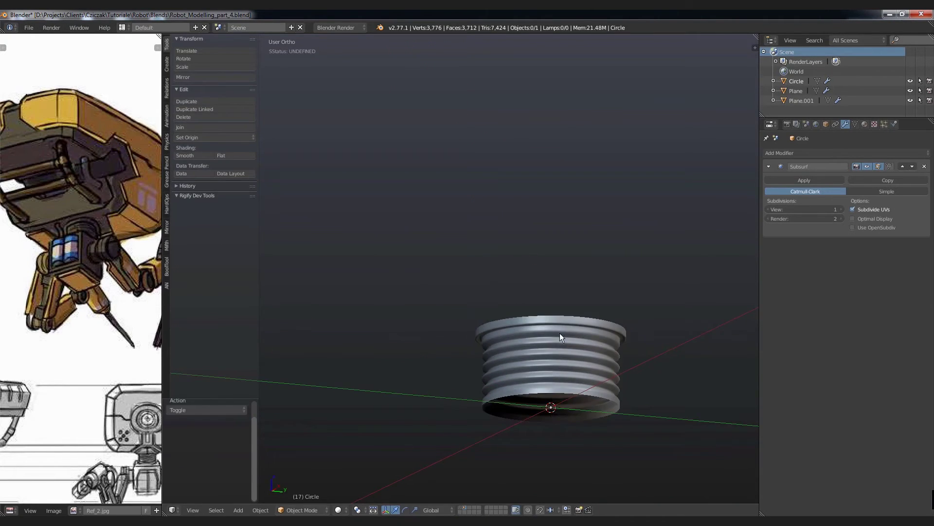
pyautogui.press('KP_1')
pyautogui.scroll(2, 518, 352)
pyautogui.moveTo(518, 351); pyautogui.dragTo(496, 376, button='middle')
# Select the bottom edge loop and scale it horizontally outward to about 1.004.
pyautogui.press('Tab')
pyautogui.scroll(4, 432, 356)
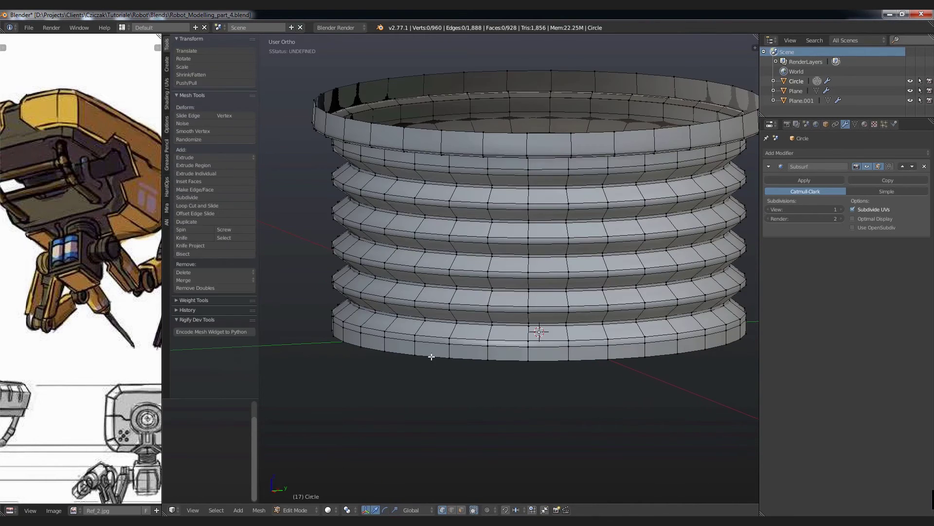
pyautogui.scroll(2, 375, 339)
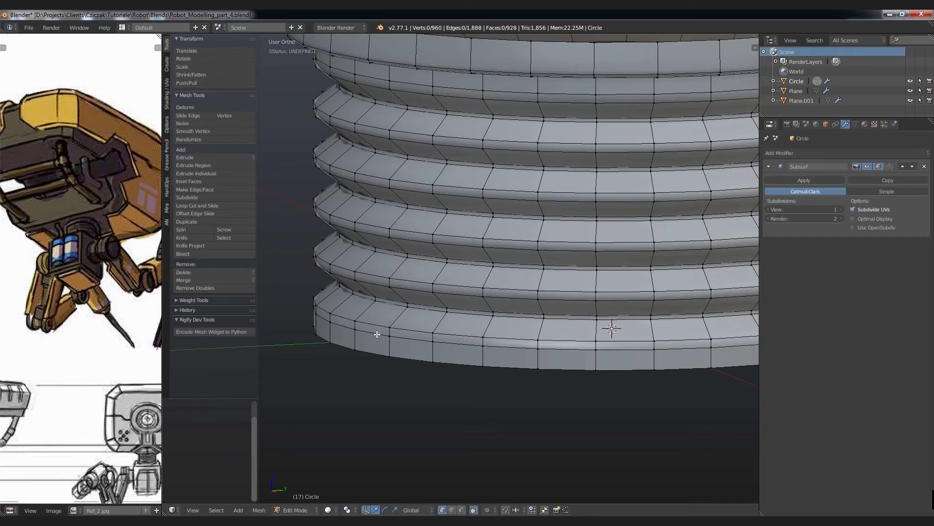
pyautogui.scroll(-5, 377, 335)
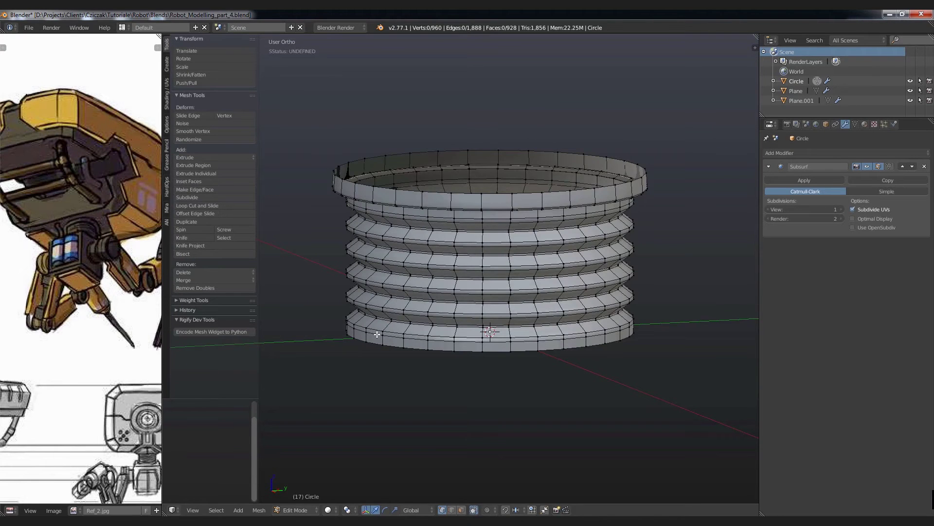
pyautogui.scroll(3, 417, 352)
pyautogui.keyDown('alt'); pyautogui.rightClick(376, 323); pyautogui.keyUp('alt')
pyautogui.press('s')
pyautogui.hotkey('shift', 'z')
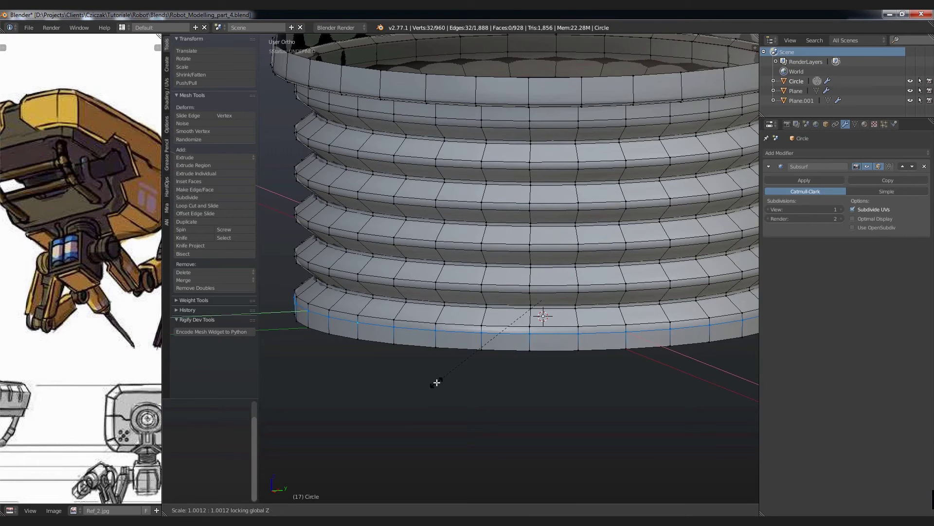
pyautogui.click(434, 384)
# Check the shape in Object Mode, then return to Edit Mode in Front view.
pyautogui.press('Tab')
pyautogui.scroll(-5, 398, 289)
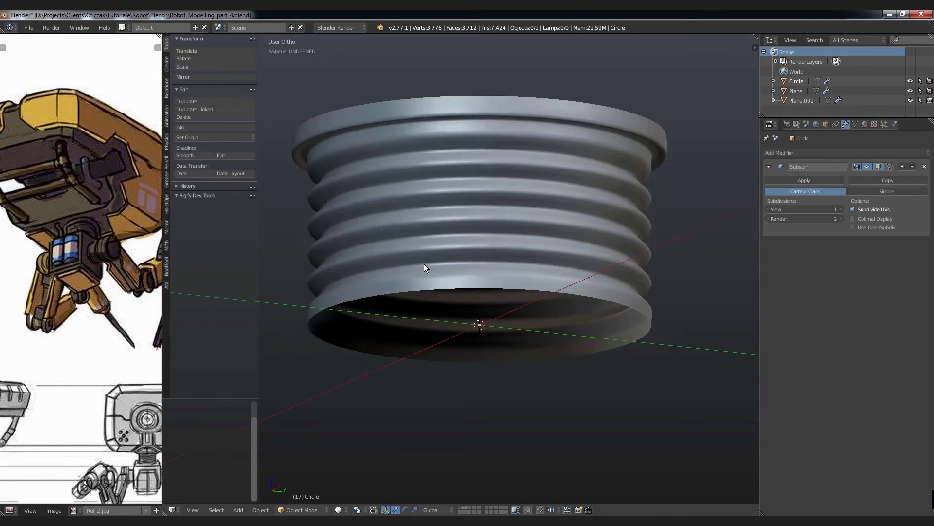
pyautogui.moveTo(419, 267)
pyautogui.mouseDown(button='middle')
pyautogui.moveTo(449, 282)
pyautogui.moveTo(513, 271)
pyautogui.moveTo(495, 276)
pyautogui.mouseUp(button='middle')
pyautogui.press('Tab')
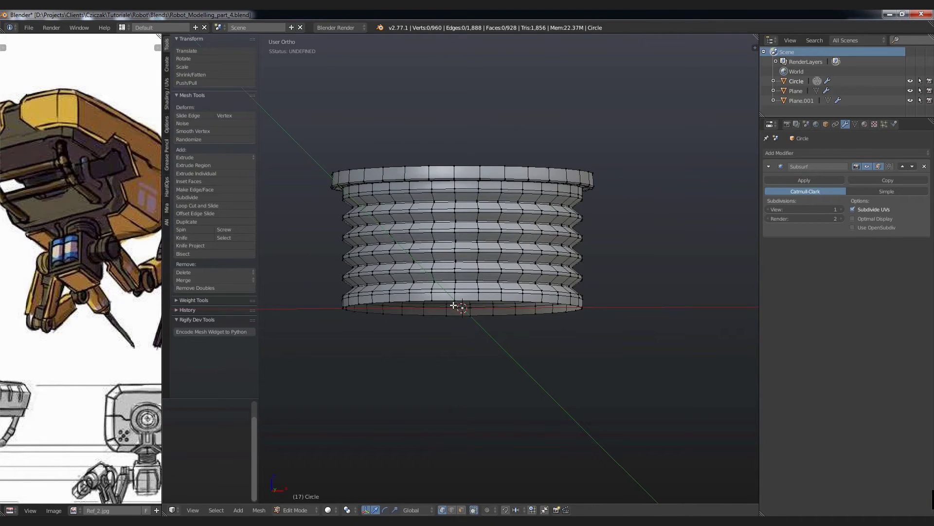
pyautogui.moveTo(438, 319); pyautogui.dragTo(437, 321, button='middle')
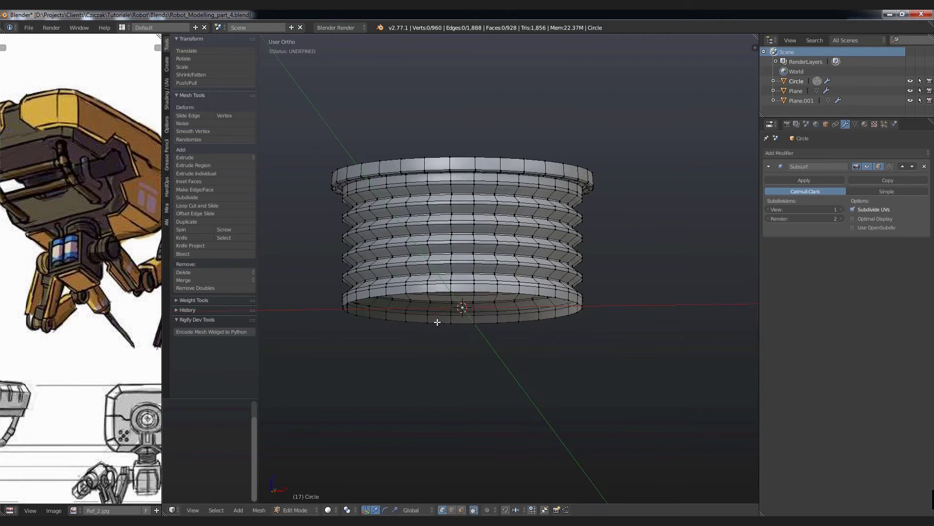
pyautogui.press('KP_1')
pyautogui.scroll(3, 447, 138)
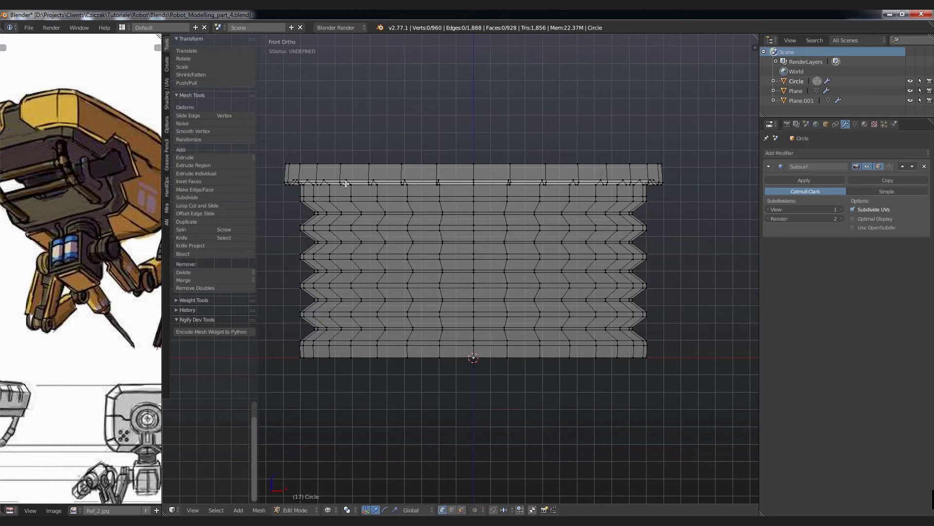
# Box-select the top rim, duplicate it, and move the copy 0.127 down along Z.
pyautogui.press('b')
pyautogui.moveTo(278, 148); pyautogui.dragTo(703, 192)
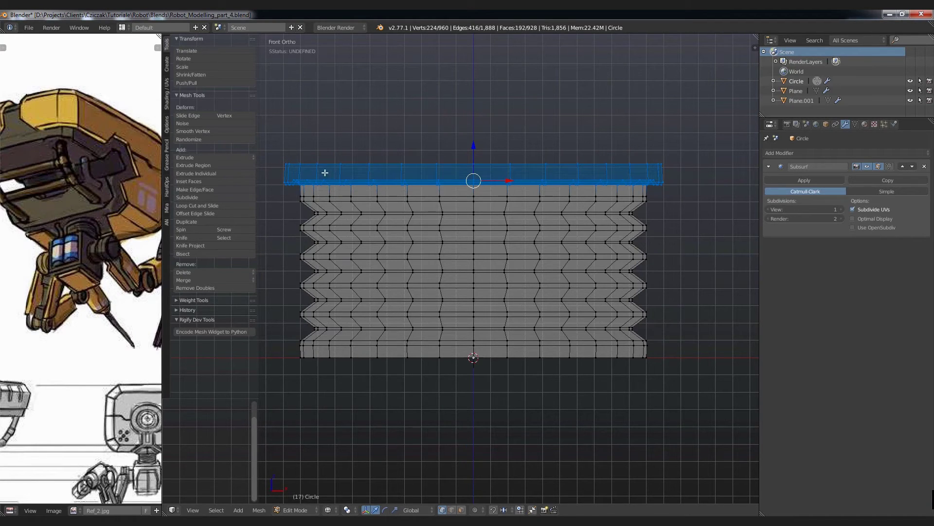
pyautogui.hotkey('shift', 'd')
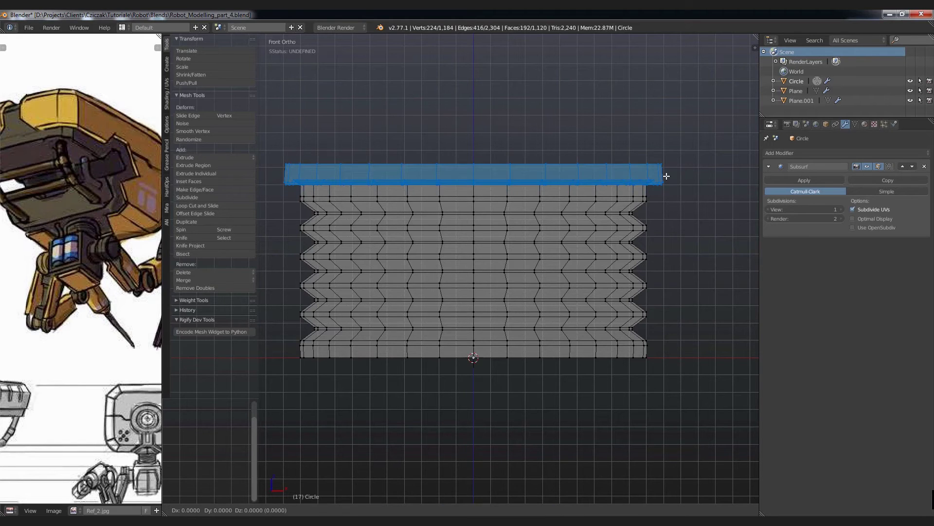
pyautogui.press('Escape')
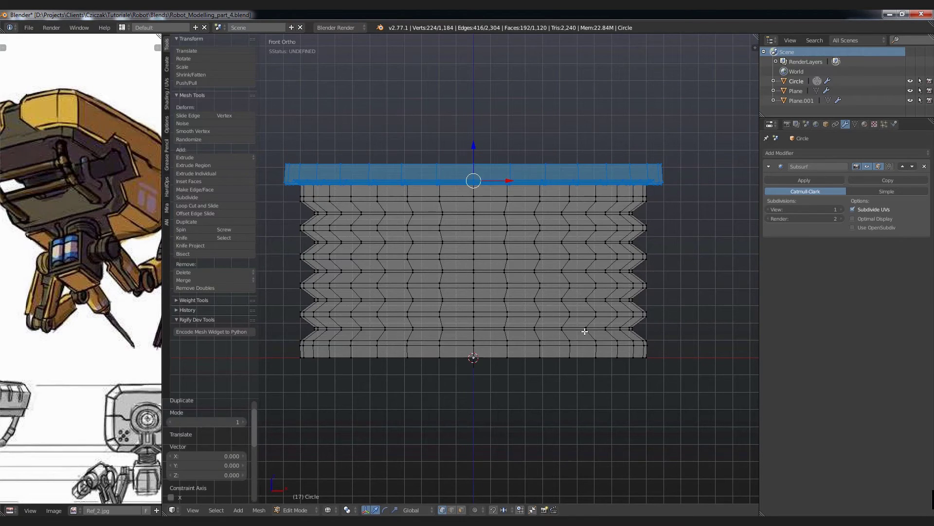
pyautogui.press('g')
pyautogui.press('z')
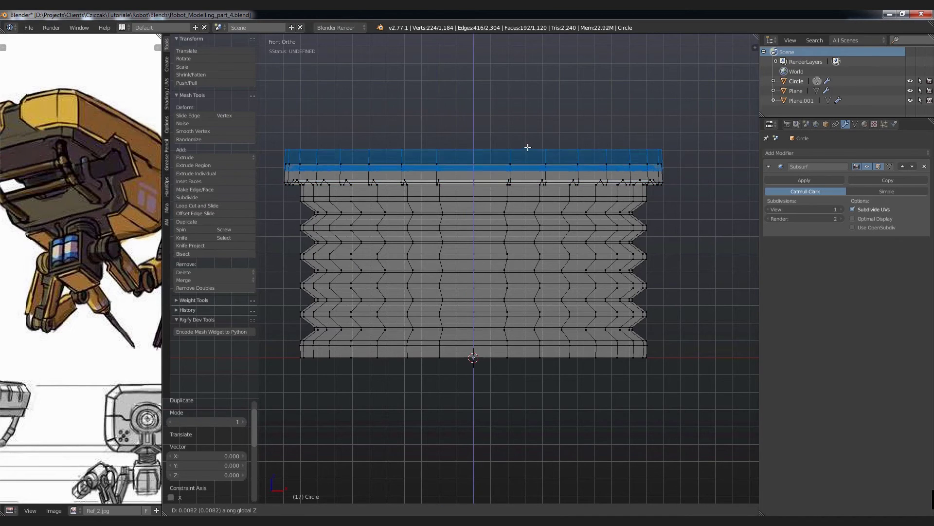
pyautogui.click(517, 388)
pyautogui.keyDown('shift'); pyautogui.moveTo(518, 388); pyautogui.dragTo(524, 275, button='middle'); pyautogui.keyUp('shift')
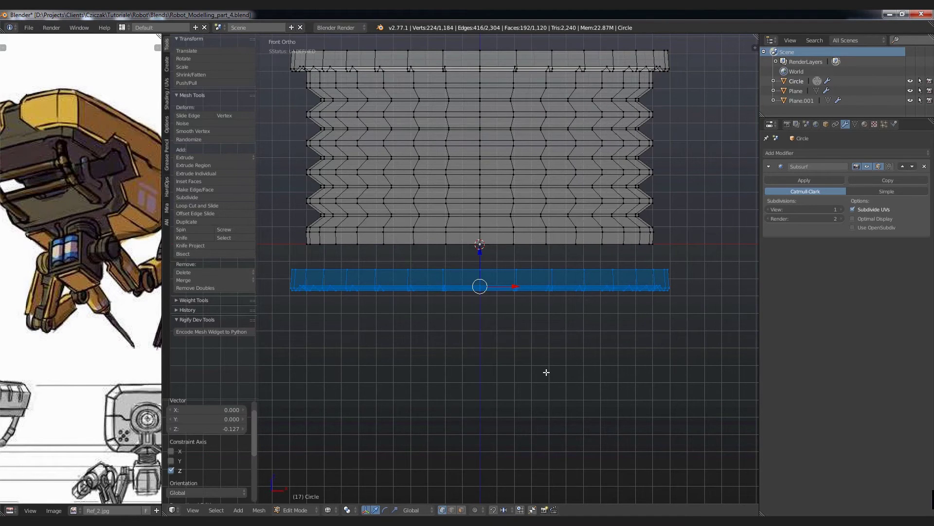
# Cancel a stray rotation, switch to solid shading, and place the 3D cursor below the ring.
pyautogui.press('r')
pyautogui.rightClick(448, 358)
pyautogui.press('z')
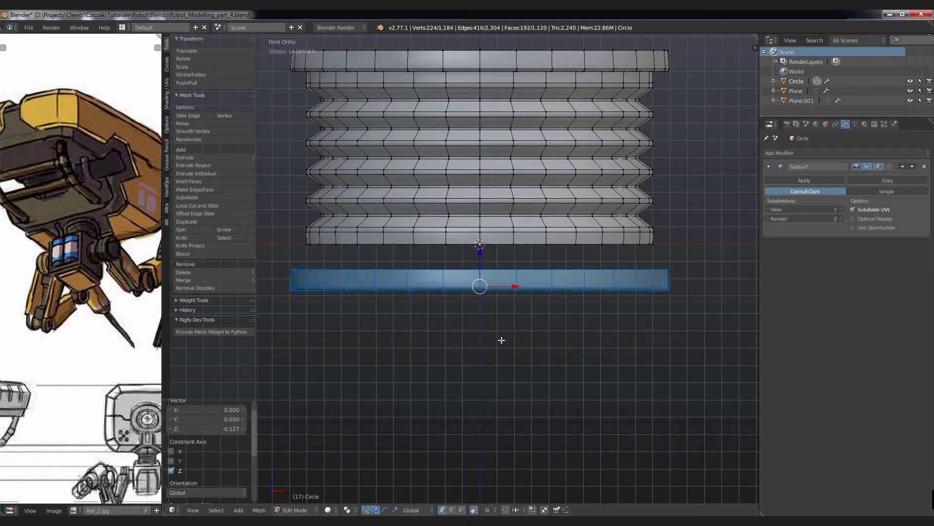
pyautogui.click(502, 339)
pyautogui.click(261, 510)
pyautogui.moveTo(270, 454)
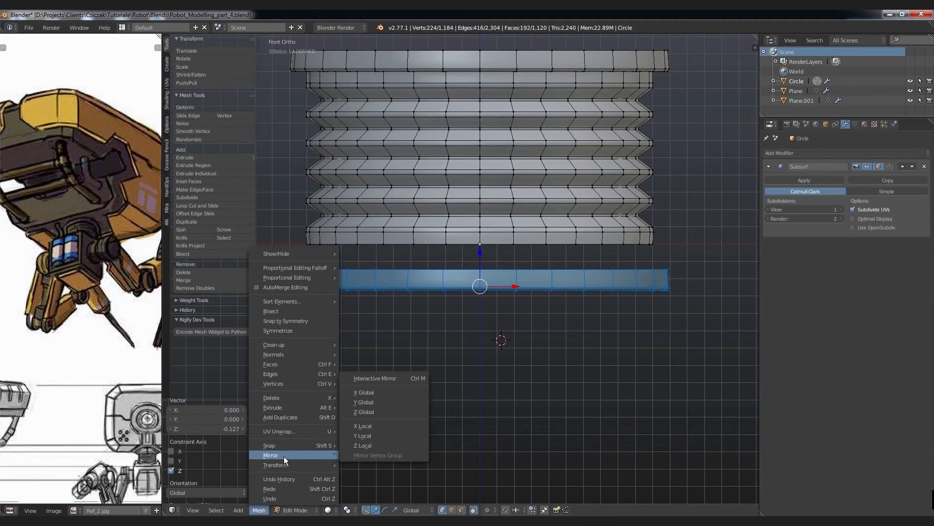
# Switch to wireframe and box-select the whole lower rim copy.
pyautogui.click(411, 376)
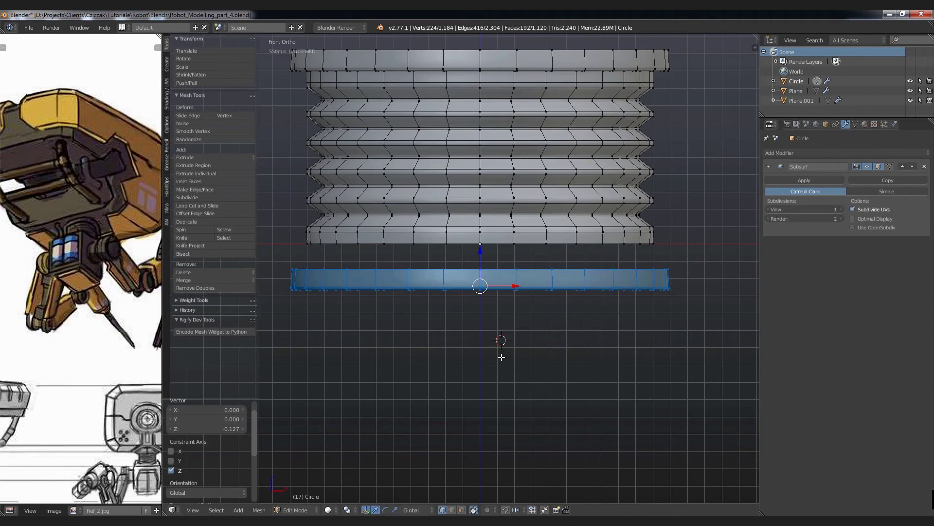
pyautogui.press('a')
pyautogui.press('z')
pyautogui.press('n')
pyautogui.press('n')
pyautogui.press('b')
pyautogui.moveTo(285, 258); pyautogui.dragTo(503, 312)
pyautogui.moveTo(693, 315); pyautogui.dragTo(700, 319)
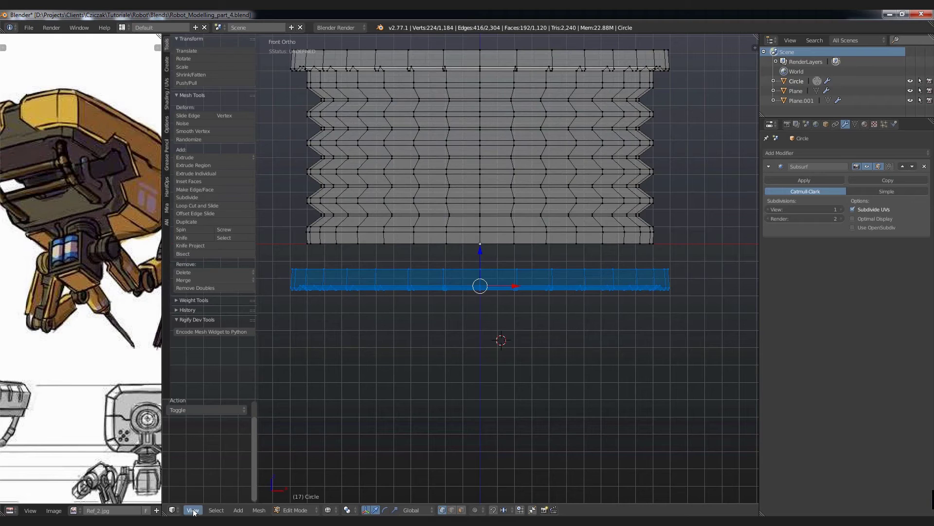
# Mirror the lower ring along its local Z axis.
pyautogui.click(259, 510)
pyautogui.moveTo(271, 454)
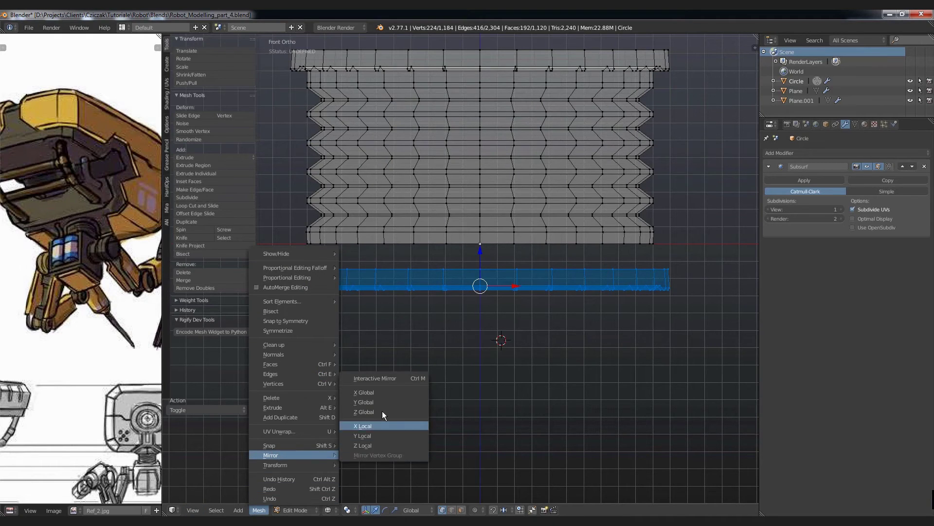
pyautogui.click(381, 407)
pyautogui.hotkey('ctrl', 'm')
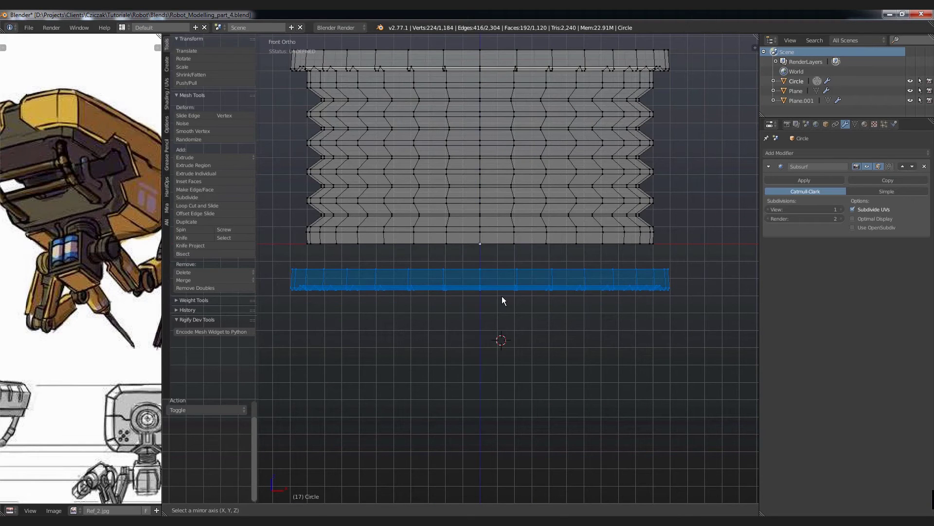
pyautogui.press('z')
pyautogui.press('z')
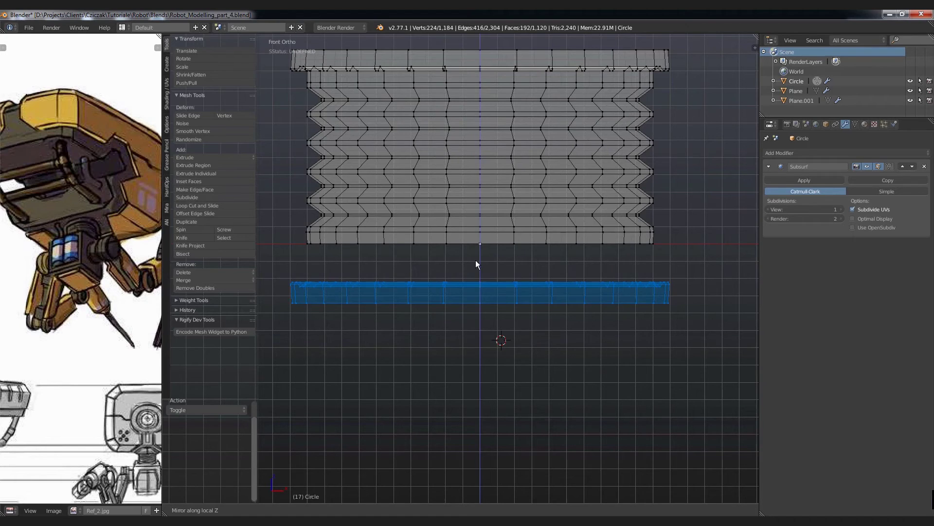
pyautogui.click(475, 260)
pyautogui.moveTo(474, 260)
pyautogui.mouseDown(button='middle')
pyautogui.moveTo(456, 302)
pyautogui.moveTo(455, 338)
pyautogui.mouseUp(button='middle')
pyautogui.press('KP_1')
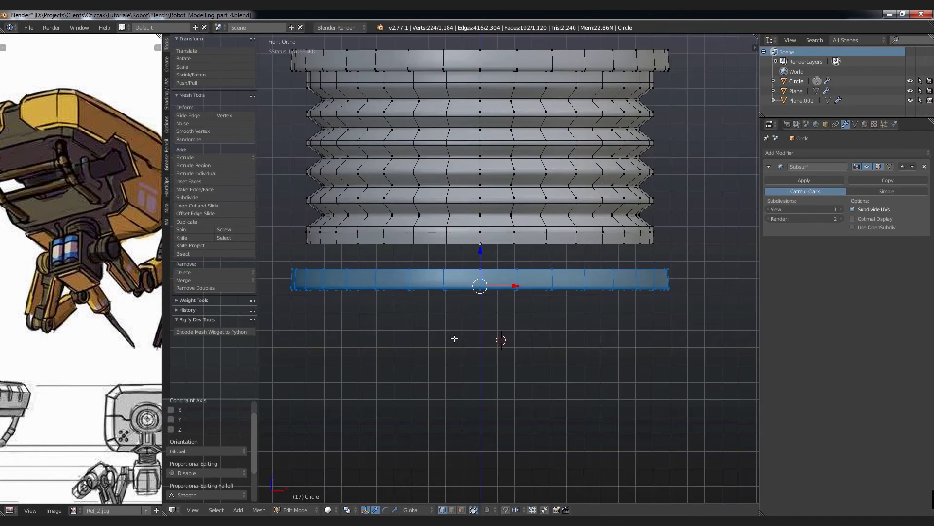
pyautogui.keyDown('shift'); pyautogui.moveTo(419, 305); pyautogui.dragTo(424, 326, button='middle'); pyautogui.keyUp('shift')
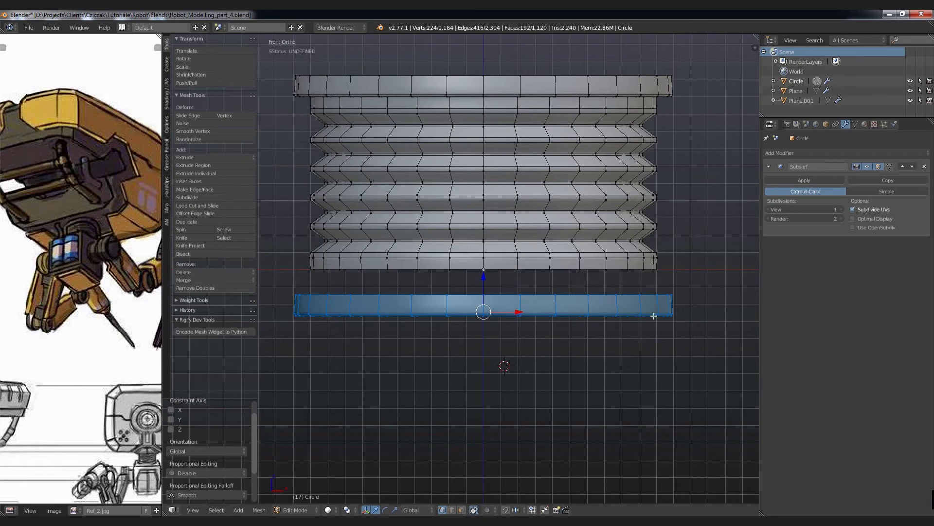
# Rotate the ring 180° to flip it upside down.
pyautogui.press('r')
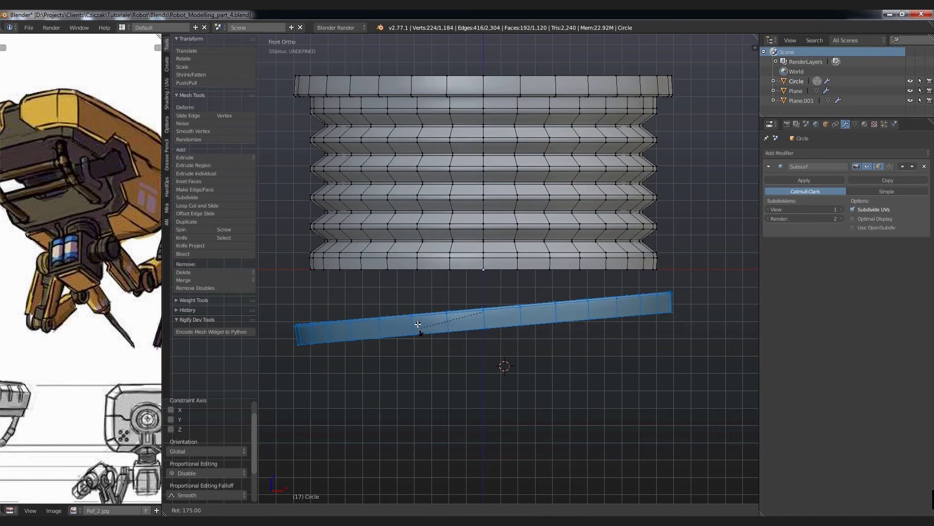
pyautogui.click(417, 322)
pyautogui.moveTo(474, 347); pyautogui.dragTo(455, 355, button='middle')
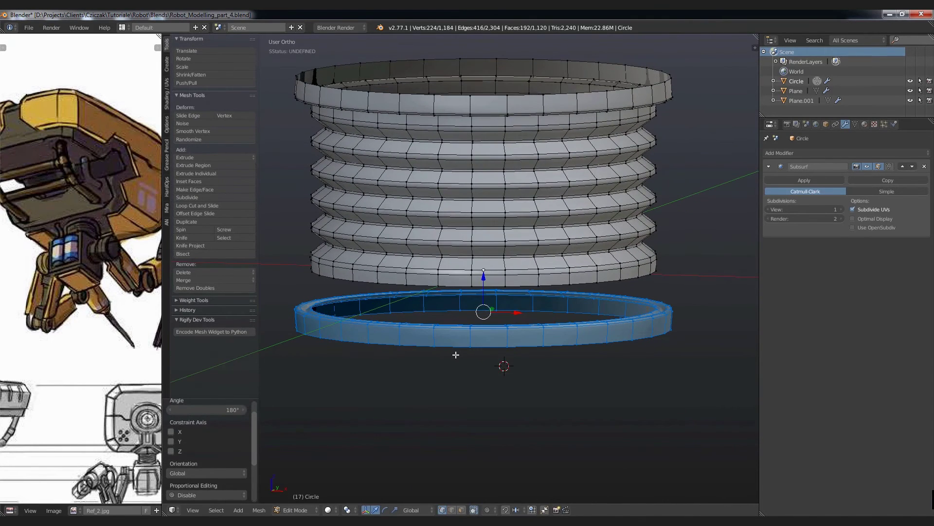
pyautogui.press('KP_1')
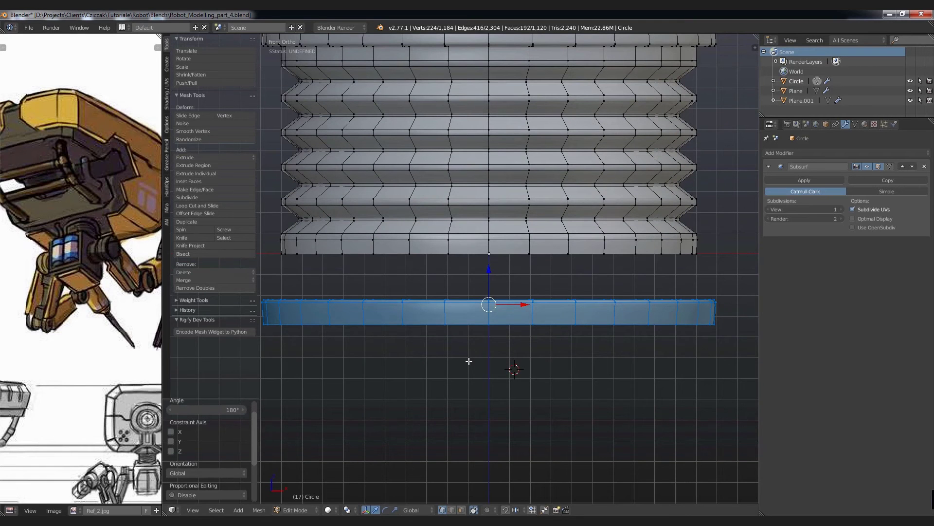
# Raise the flipped ring along Z toward the ribbed body.
pyautogui.press('g')
pyautogui.press('z')
pyautogui.click(463, 336)
pyautogui.moveTo(463, 336)
pyautogui.mouseDown(button='middle')
pyautogui.moveTo(423, 303)
pyautogui.moveTo(285, 275)
pyautogui.mouseUp(button='middle')
pyautogui.keyDown('shift'); pyautogui.moveTo(336, 259); pyautogui.dragTo(322, 365, button='middle'); pyautogui.keyUp('shift')
pyautogui.scroll(-1, 321, 366)
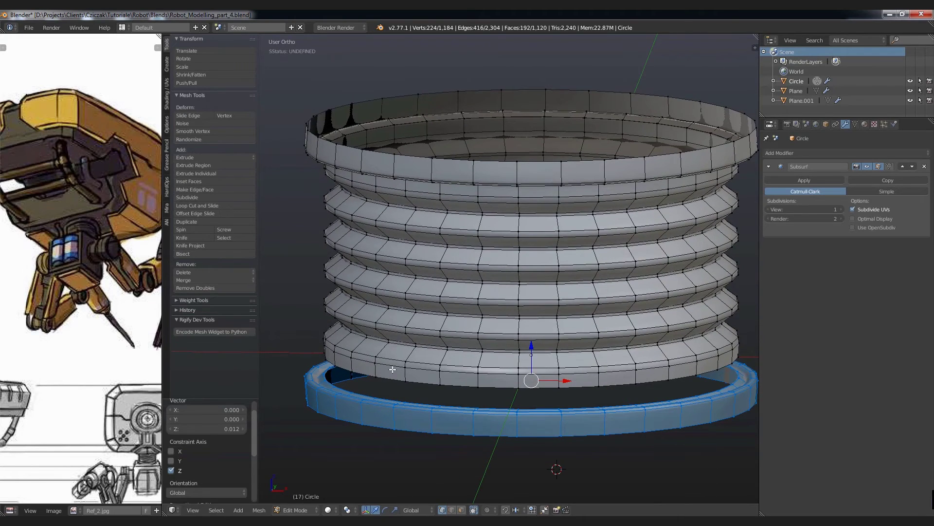
pyautogui.moveTo(378, 326); pyautogui.dragTo(375, 304, button='middle')
pyautogui.scroll(2, 375, 305)
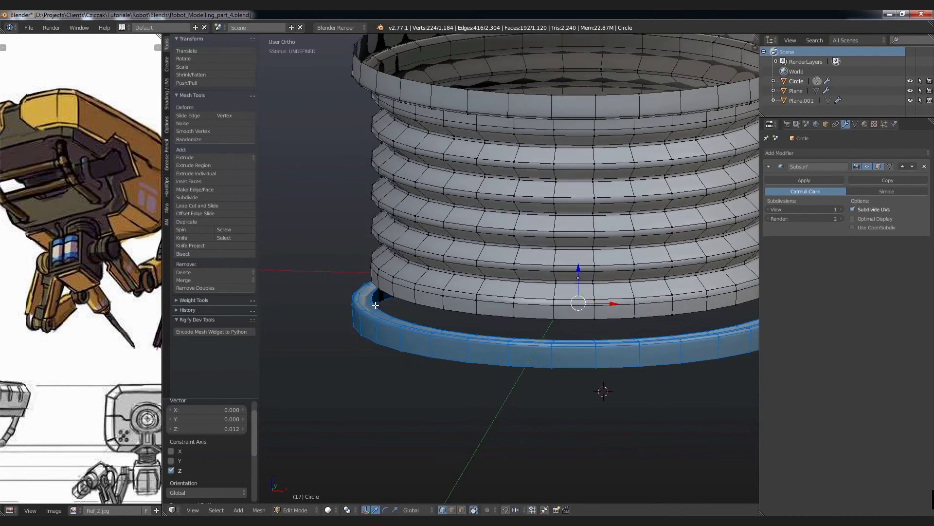
pyautogui.scroll(2, 375, 305)
pyautogui.scroll(1, 377, 304)
pyautogui.scroll(1, 378, 303)
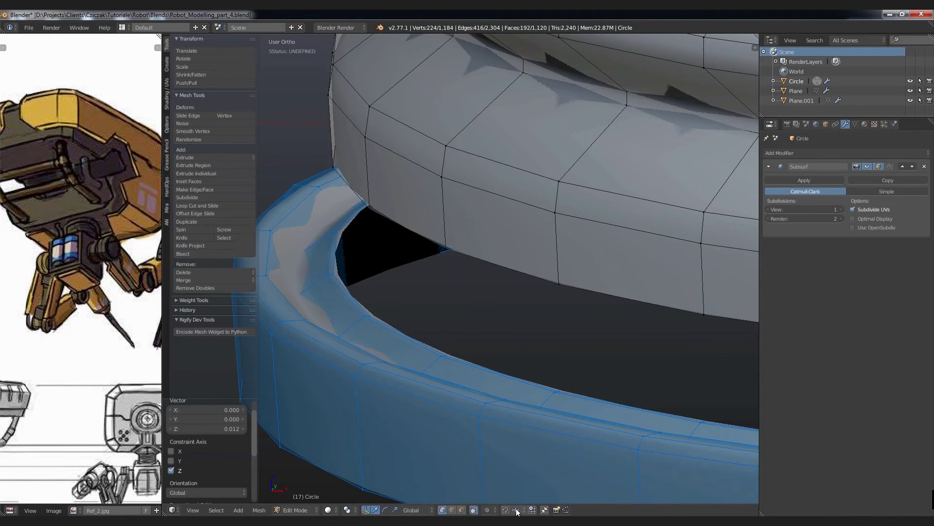
# Set snapping to Closest vertex and snap the ring 0.010 along Z onto the body's base.
pyautogui.click(532, 509)
pyautogui.click(532, 487)
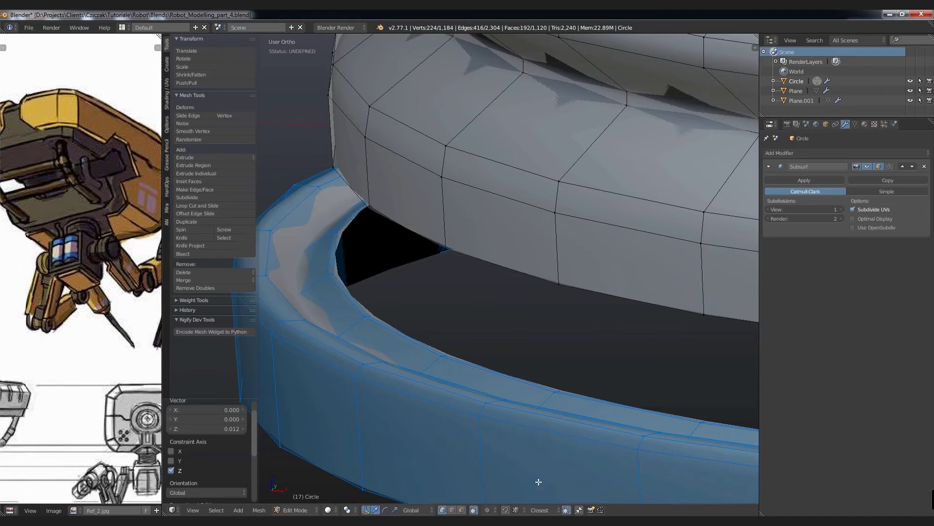
pyautogui.moveTo(411, 223); pyautogui.dragTo(423, 232, button='middle')
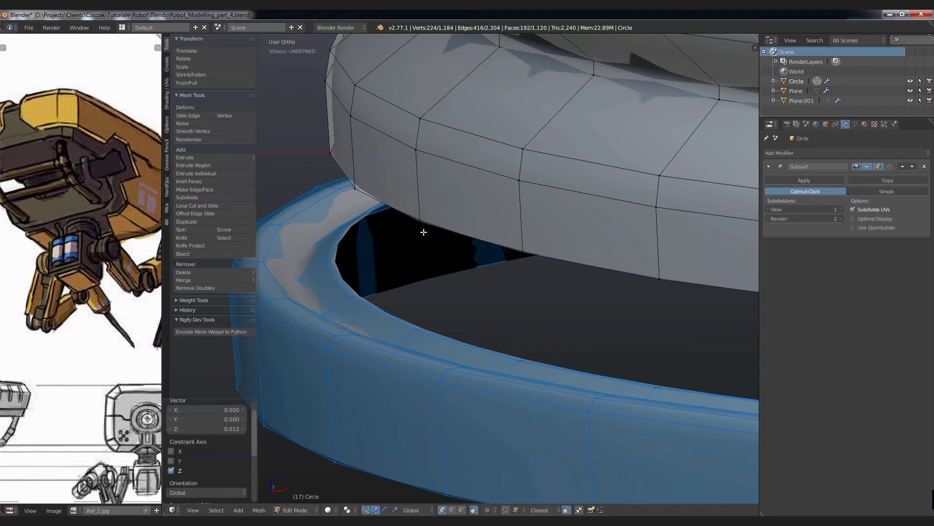
pyautogui.press('g')
pyautogui.press('z')
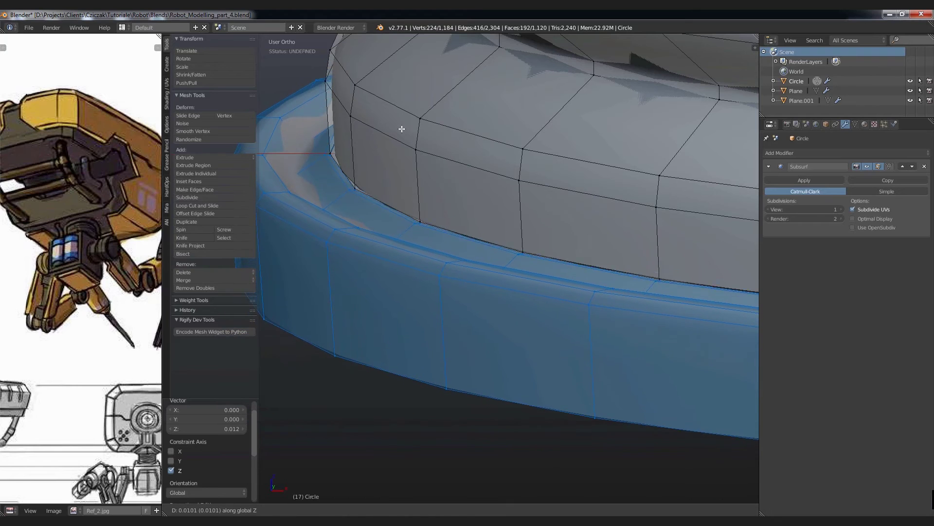
pyautogui.click(420, 222)
pyautogui.scroll(2, 420, 221)
pyautogui.scroll(2, 422, 221)
pyautogui.scroll(2, 422, 220)
pyautogui.scroll(-2, 414, 215)
pyautogui.scroll(-2, 390, 217)
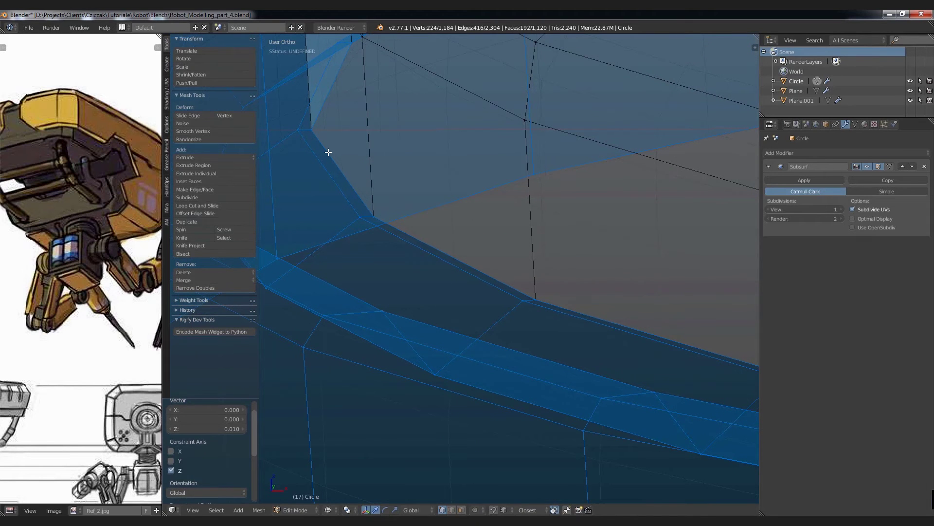
pyautogui.scroll(-3, 414, 268)
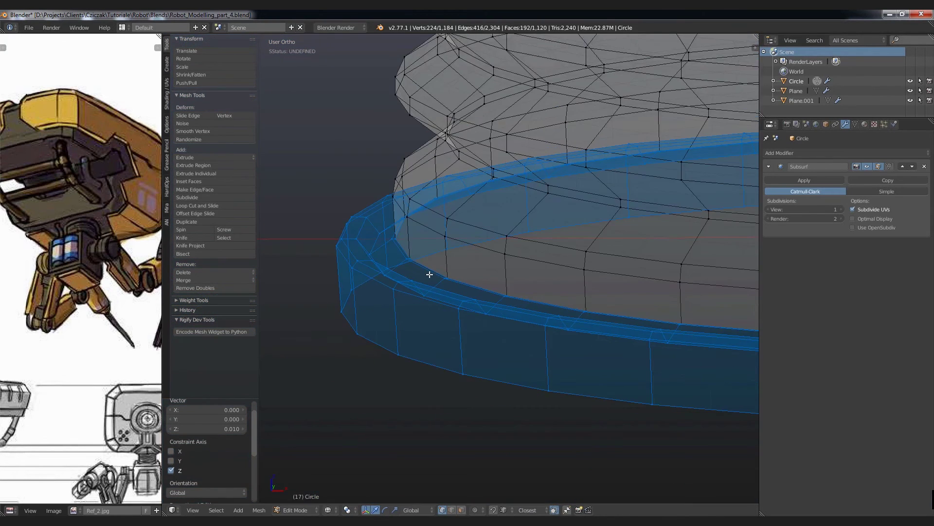
# In wireframe front view, add the body's bottom loop to the ring selection.
pyautogui.press('z')
pyautogui.scroll(2, 453, 273)
pyautogui.press('KP_1')
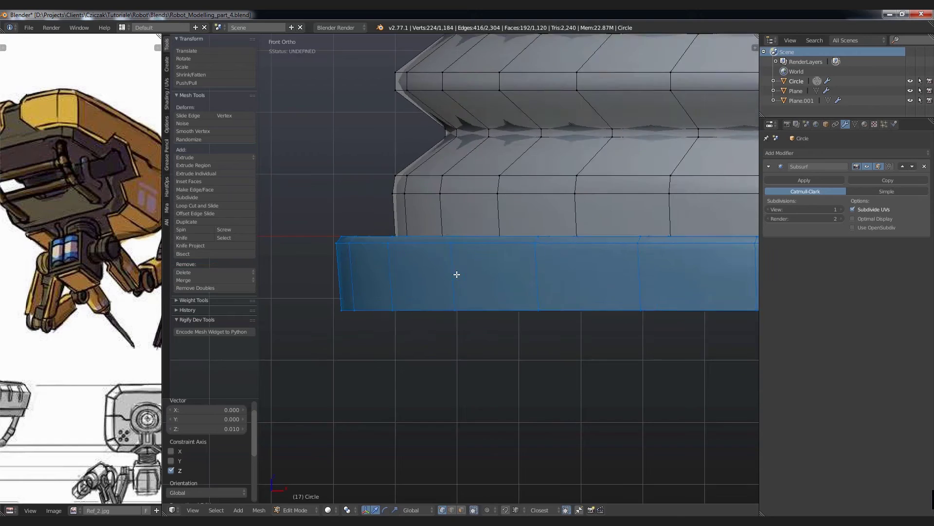
pyautogui.press('z')
pyautogui.scroll(-3, 535, 316)
pyautogui.press('b')
pyautogui.moveTo(310, 260); pyautogui.dragTo(685, 329)
pyautogui.moveTo(749, 331); pyautogui.dragTo(592, 288, button='middle')
pyautogui.press('z')
pyautogui.scroll(3, 360, 313)
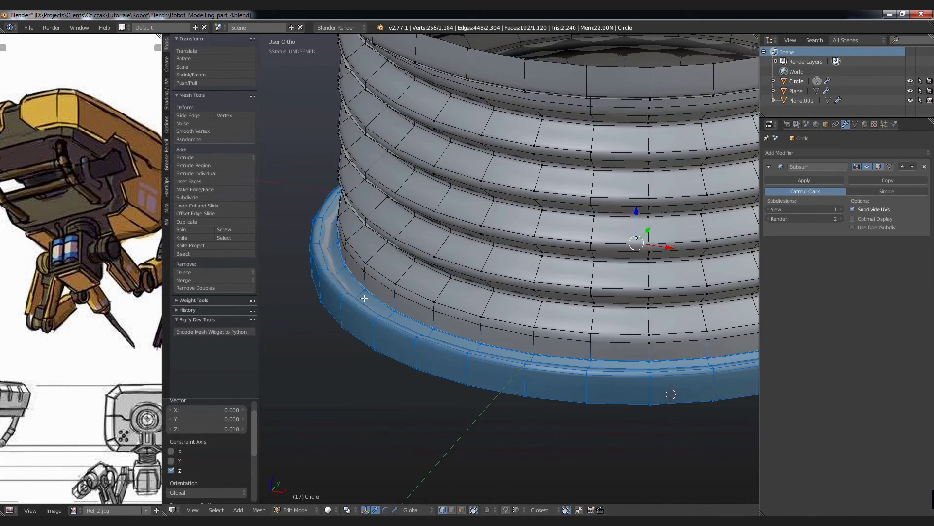
pyautogui.scroll(3, 350, 317)
pyautogui.scroll(3, 352, 315)
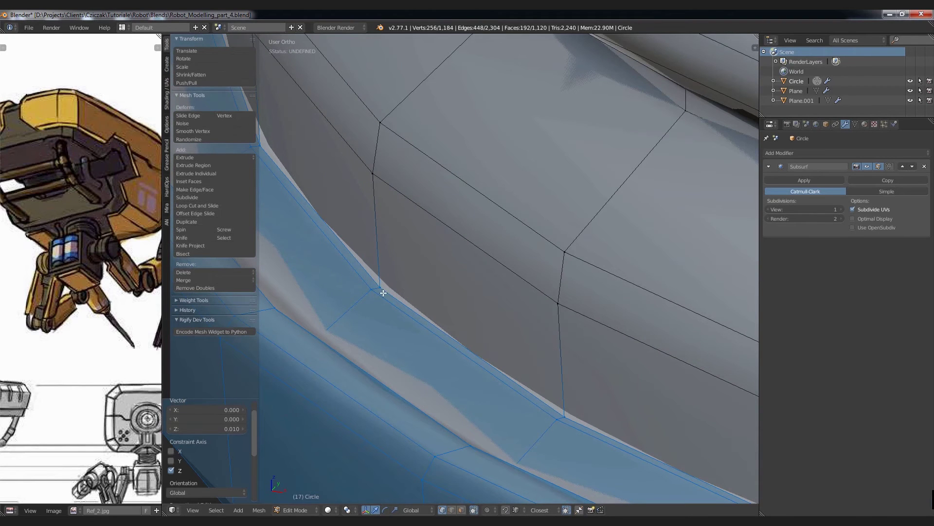
pyautogui.scroll(-3, 387, 297)
pyautogui.scroll(-3, 423, 306)
pyautogui.press('w')
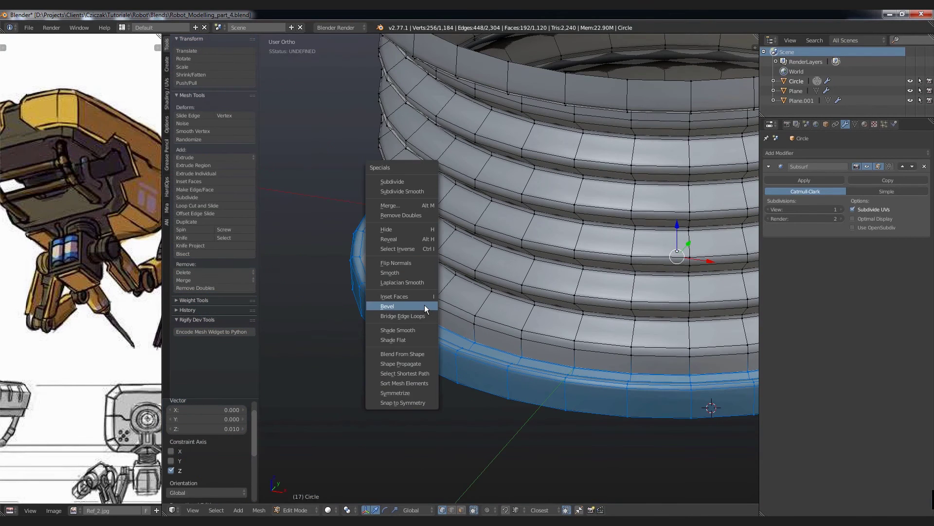
# Merge the overlapping ring and body vertices, leaving 1,152 vertices, and return to Object Mode.
pyautogui.click(408, 216)
pyautogui.press('Tab')
pyautogui.scroll(-4, 433, 289)
pyautogui.moveTo(440, 296)
pyautogui.mouseDown(button='middle')
pyautogui.moveTo(496, 226)
pyautogui.moveTo(474, 282)
pyautogui.moveTo(480, 270)
pyautogui.mouseUp(button='middle')
pyautogui.press('a')
pyautogui.scroll(2, 480, 269)
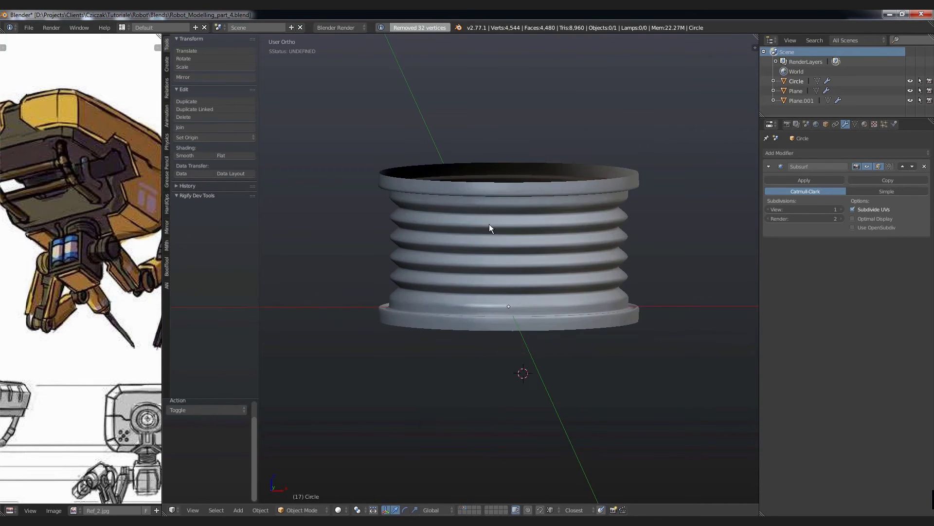
# Select the cylinder in Edit Mode and pick its top and bottom rim loops.
pyautogui.rightClick(492, 186)
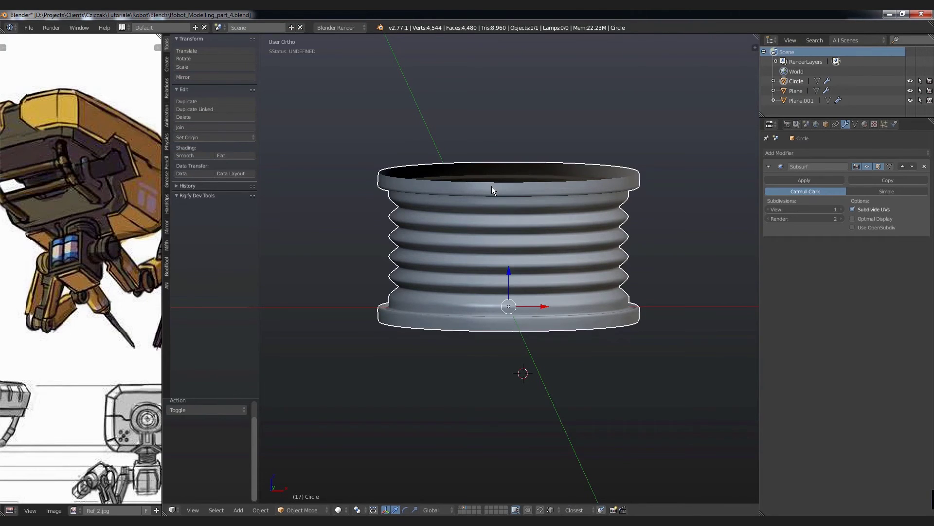
pyautogui.press('Tab')
pyautogui.moveTo(479, 228); pyautogui.dragTo(475, 253, button='middle')
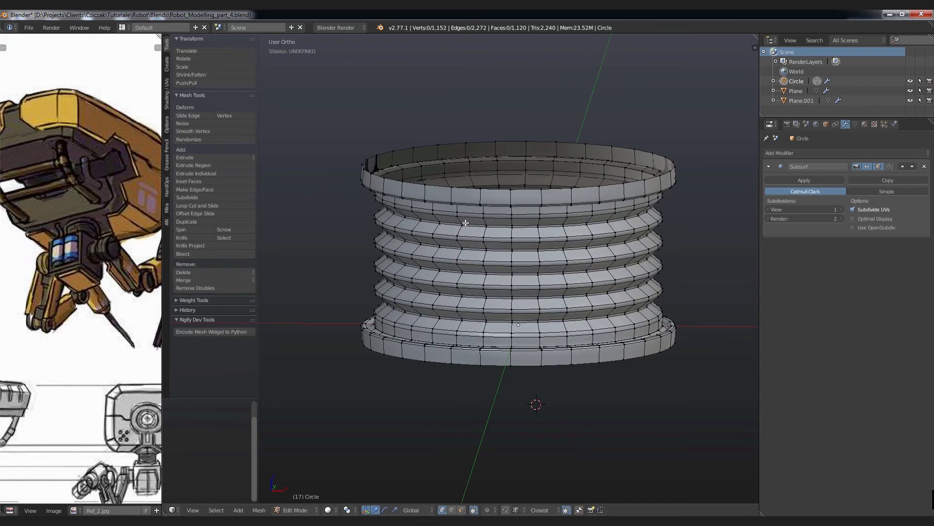
pyautogui.scroll(3, 383, 158)
pyautogui.scroll(1, 383, 157)
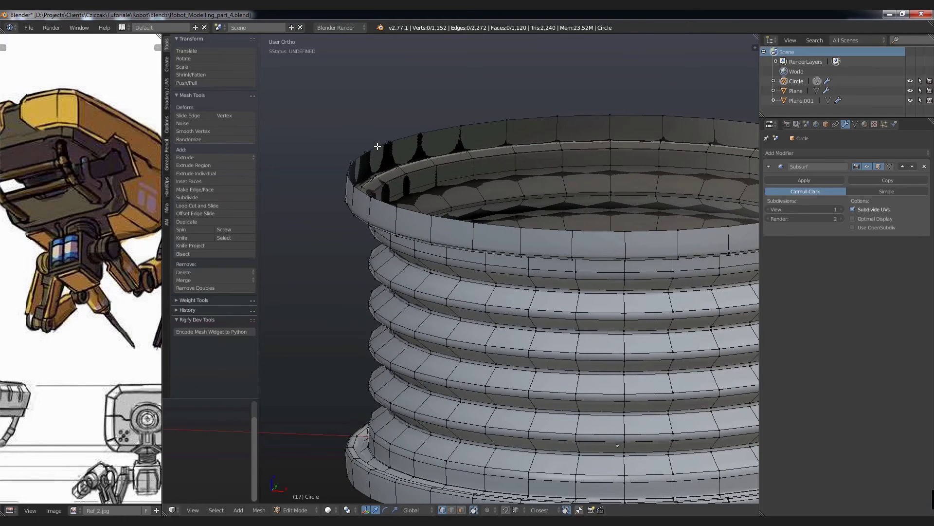
pyautogui.keyDown('alt'); pyautogui.rightClick(423, 225); pyautogui.keyUp('alt')
pyautogui.scroll(-4, 423, 225)
pyautogui.moveTo(424, 225)
pyautogui.mouseDown(button='middle')
pyautogui.moveTo(439, 254)
pyautogui.moveTo(429, 270)
pyautogui.mouseUp(button='middle')
pyautogui.keyDown('alt'); pyautogui.keyDown('shift'); pyautogui.rightClick(433, 259); pyautogui.keyUp('shift'); pyautogui.keyUp('alt')
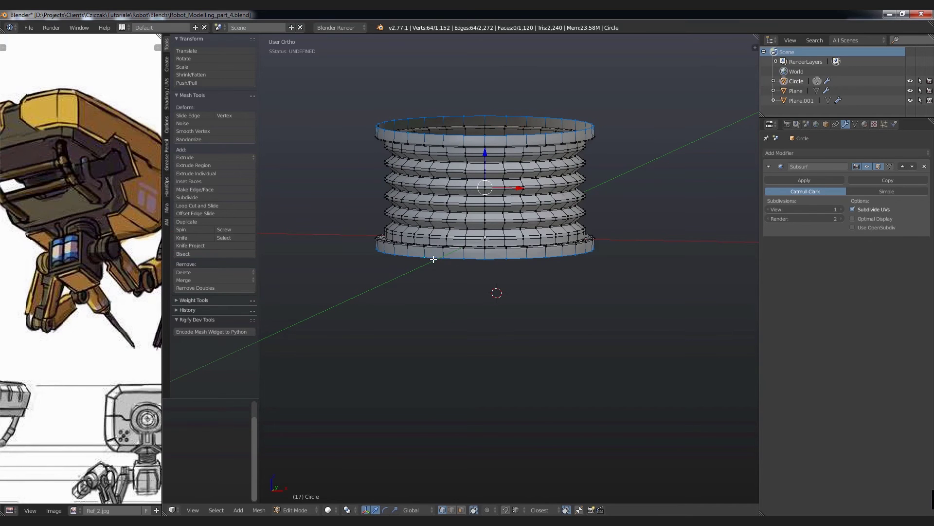
pyautogui.scroll(2, 451, 227)
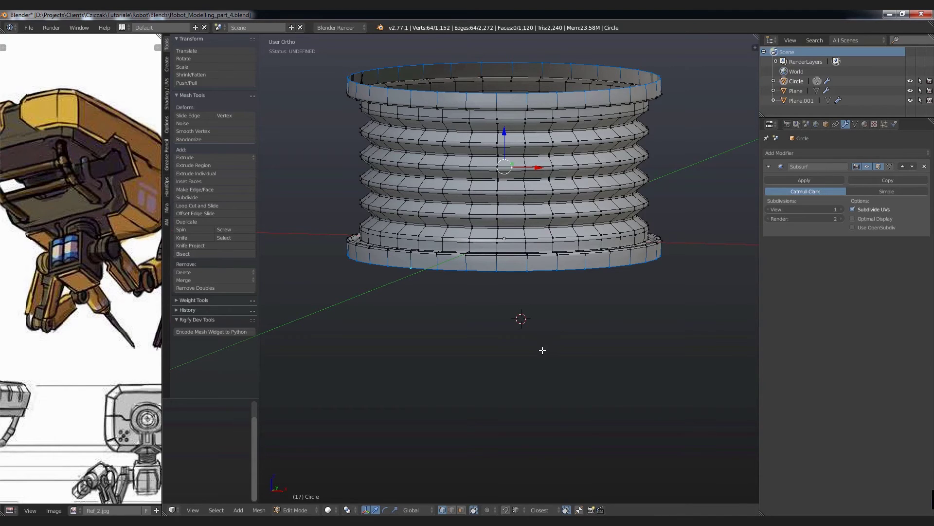
# Extrude the cylinder's top and bottom rims in place and shrink them horizontally to 0.97.
pyautogui.press('e')
pyautogui.press('Escape')
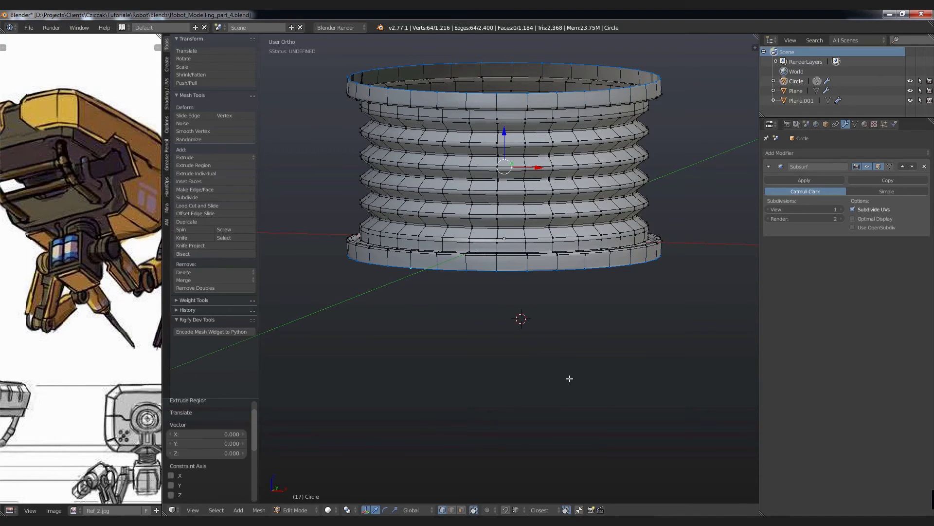
pyautogui.press('s')
pyautogui.hotkey('shift', 'z')
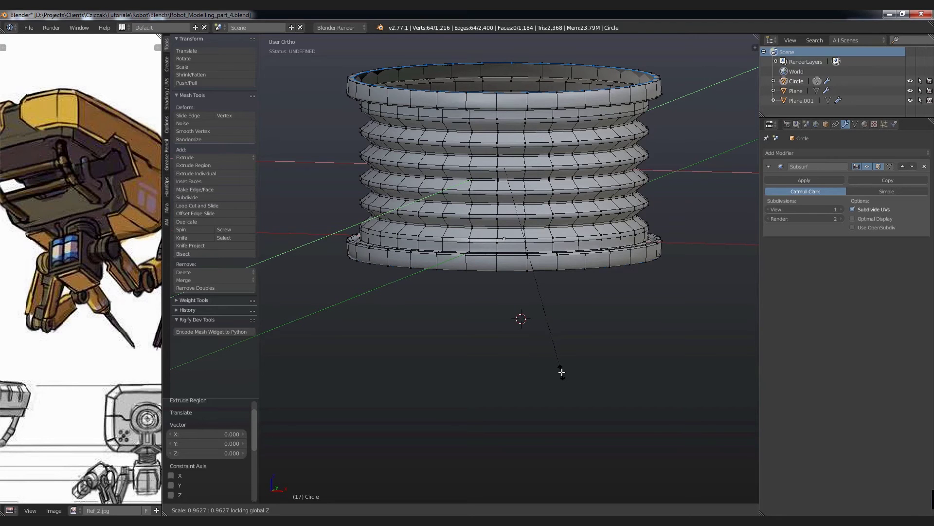
pyautogui.click(562, 372)
pyautogui.moveTo(547, 346)
pyautogui.mouseDown(button='middle')
pyautogui.moveTo(390, 146)
pyautogui.moveTo(501, 193)
pyautogui.mouseUp(button='middle')
pyautogui.scroll(4, 376, 122)
pyautogui.press('s')
pyautogui.hotkey('shift', 'z')
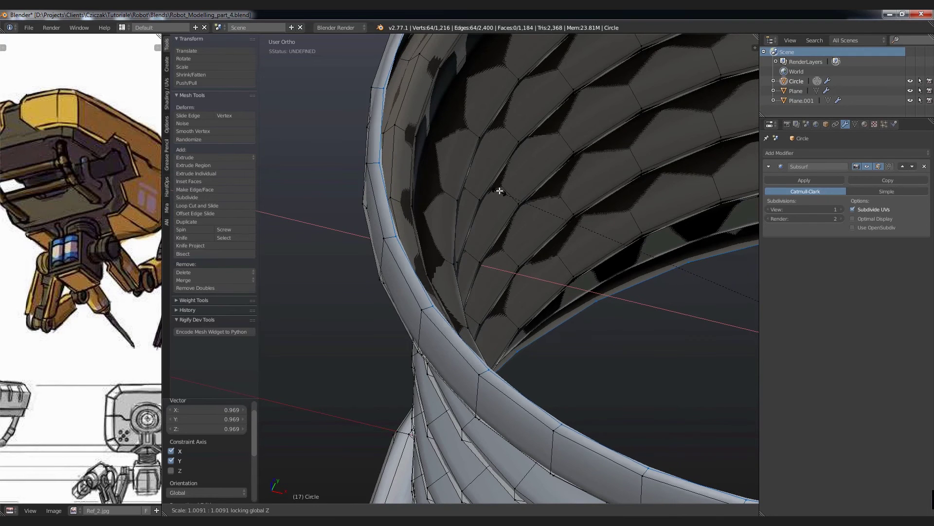
pyautogui.rightClick(499, 192)
# Extrude the rims a second time and scale the new rings inward to 0.97 horizontally.
pyautogui.press('e')
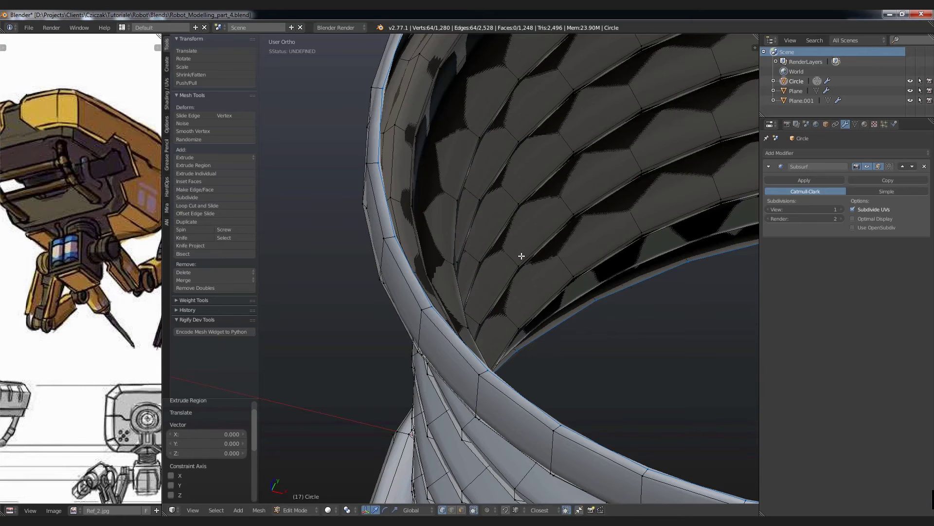
pyautogui.press('s')
pyautogui.hotkey('shift', 'z')
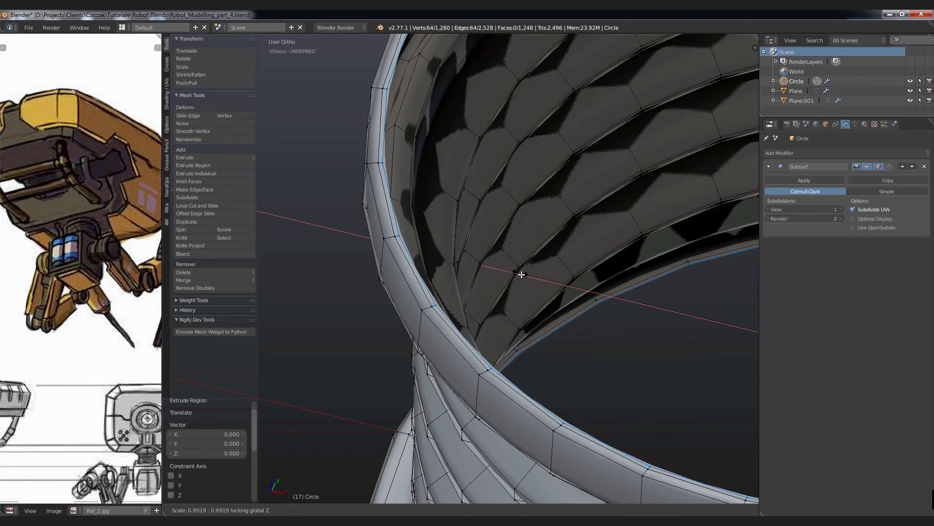
pyautogui.click(530, 276)
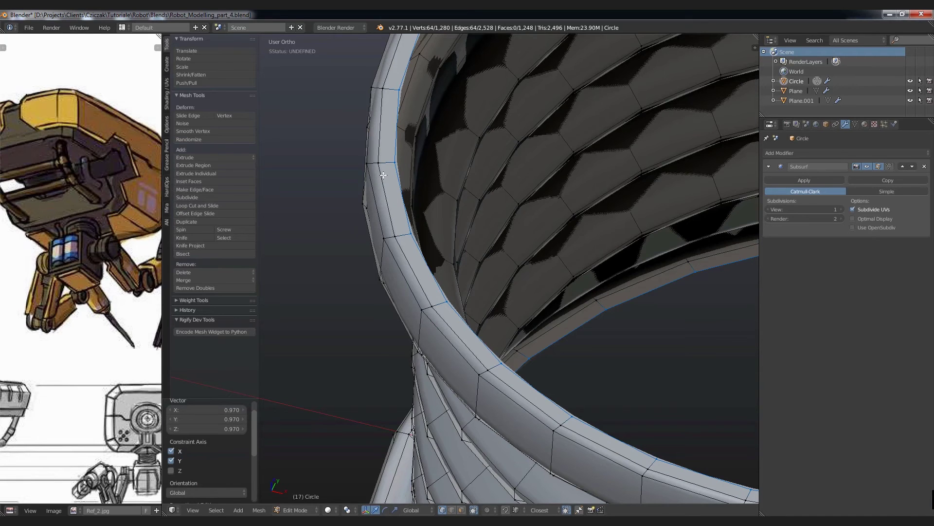
pyautogui.moveTo(415, 317); pyautogui.dragTo(432, 306, button='middle')
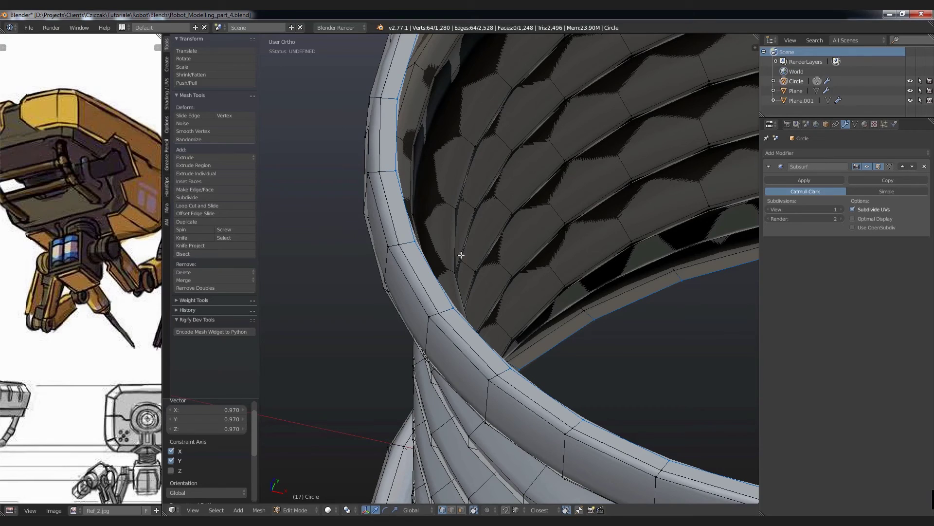
pyautogui.scroll(-5, 458, 255)
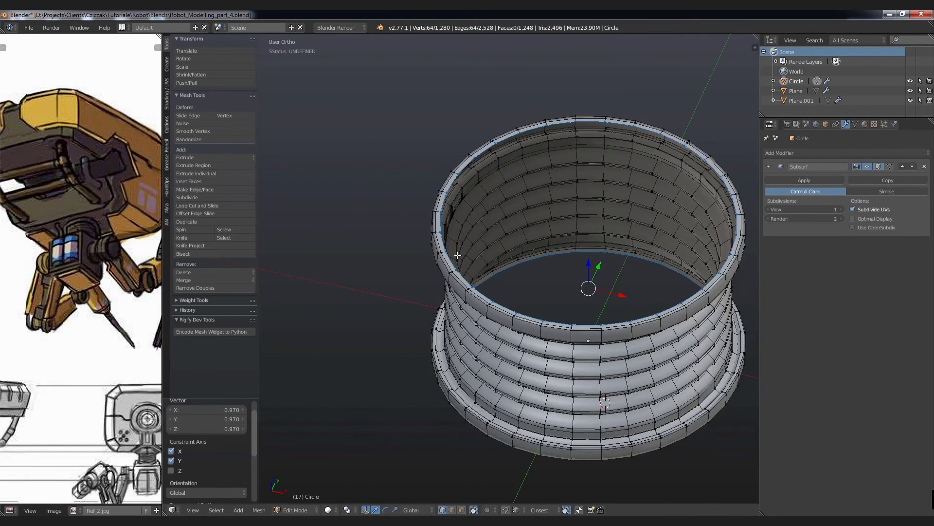
pyautogui.scroll(-2, 457, 255)
pyautogui.moveTo(498, 282); pyautogui.dragTo(501, 241, button='middle')
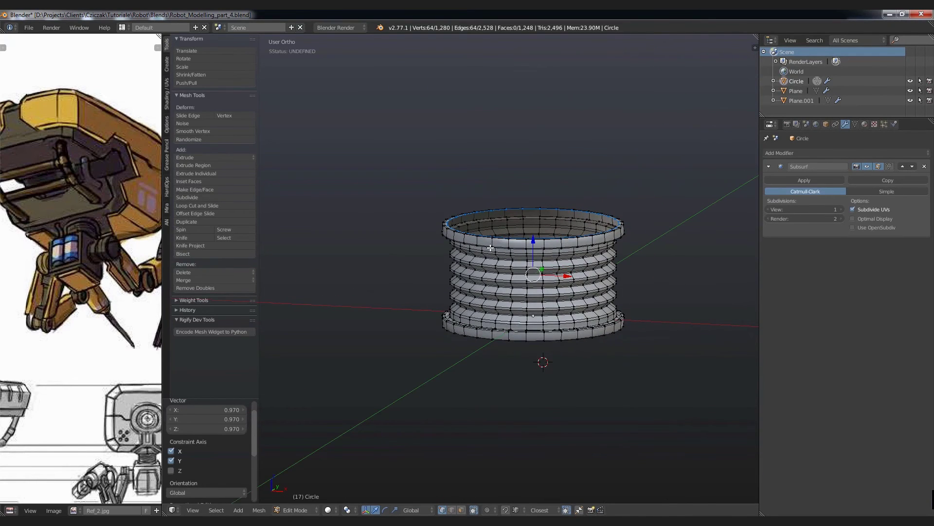
pyautogui.scroll(4, 490, 247)
pyautogui.scroll(3, 490, 247)
# Return to Object Mode and reselect the ribbed cylinder.
pyautogui.press('Tab')
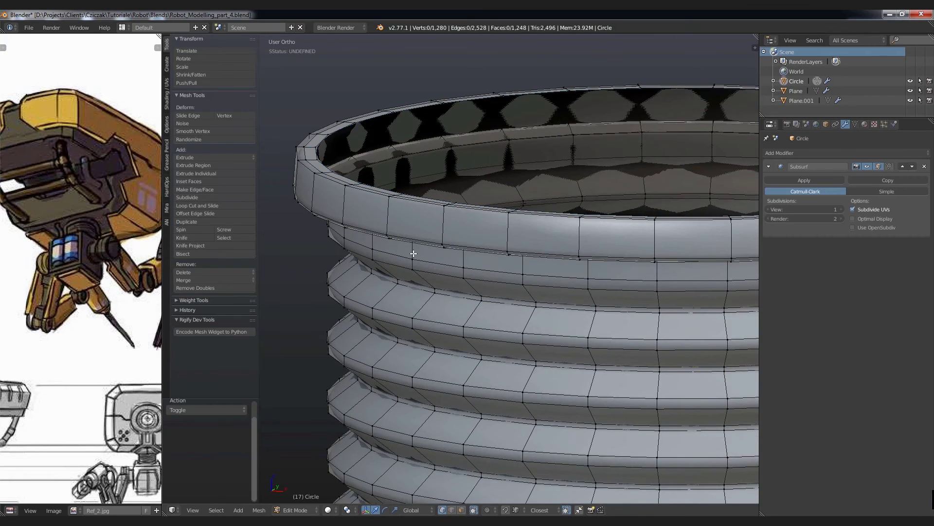
pyautogui.scroll(-5, 413, 253)
pyautogui.press('a')
pyautogui.moveTo(419, 255)
pyautogui.mouseDown(button='middle')
pyautogui.moveTo(440, 280)
pyautogui.moveTo(430, 202)
pyautogui.moveTo(423, 297)
pyautogui.moveTo(455, 297)
pyautogui.mouseUp(button='middle')
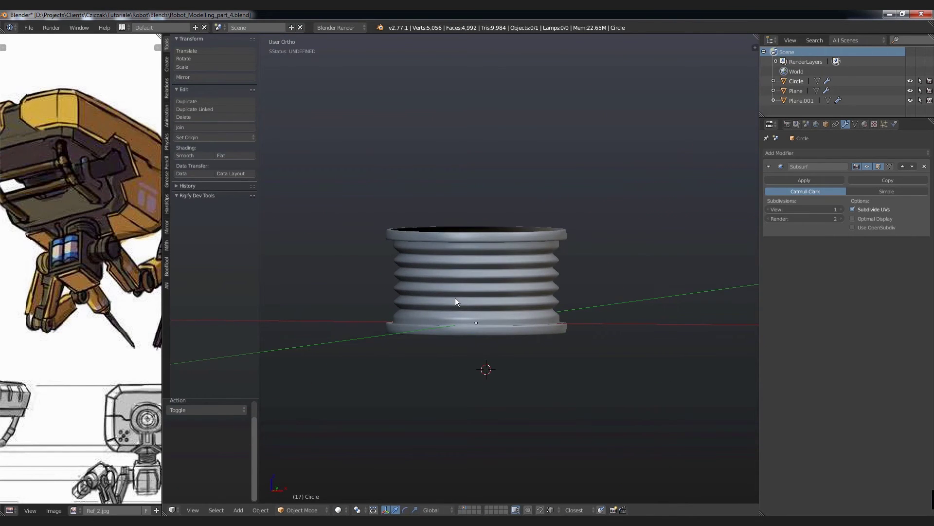
pyautogui.moveTo(503, 244); pyautogui.dragTo(489, 293, button='middle')
pyautogui.press('a')
pyautogui.moveTo(480, 220)
pyautogui.mouseDown(button='middle')
pyautogui.moveTo(486, 296)
pyautogui.moveTo(442, 258)
pyautogui.moveTo(445, 294)
pyautogui.mouseUp(button='middle')
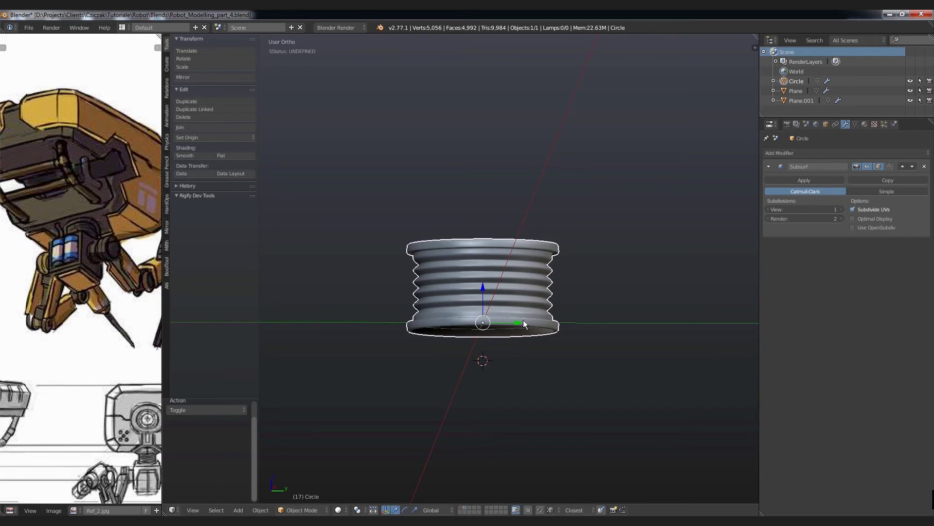
# Unhide the other scene objects and show them in wireframe, with the head above the neck.
pyautogui.keyDown('shift'); pyautogui.click(462, 508); pyautogui.keyUp('shift')
pyautogui.press('z')
pyautogui.moveTo(496, 302)
pyautogui.mouseDown(button='middle')
pyautogui.moveTo(478, 385)
pyautogui.moveTo(474, 366)
pyautogui.moveTo(437, 348)
pyautogui.moveTo(372, 333)
pyautogui.moveTo(455, 337)
pyautogui.moveTo(426, 310)
pyautogui.moveTo(454, 339)
pyautogui.mouseUp(button='middle')
pyautogui.scroll(-3, 477, 385)
pyautogui.scroll(-2, 478, 385)
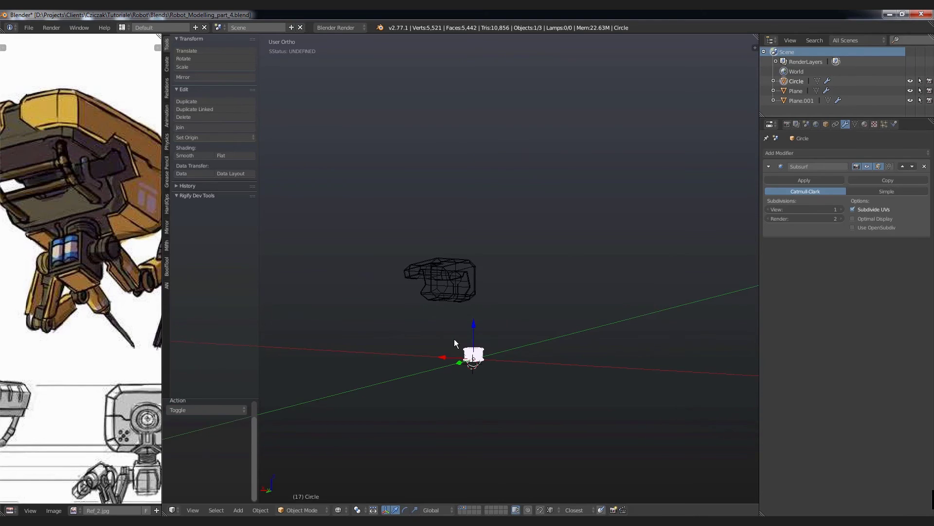
# Switch to front orthographic view with the properties sidebar showing.
pyautogui.press('KP_1')
pyautogui.scroll(2, 585, 301)
pyautogui.scroll(3, 586, 301)
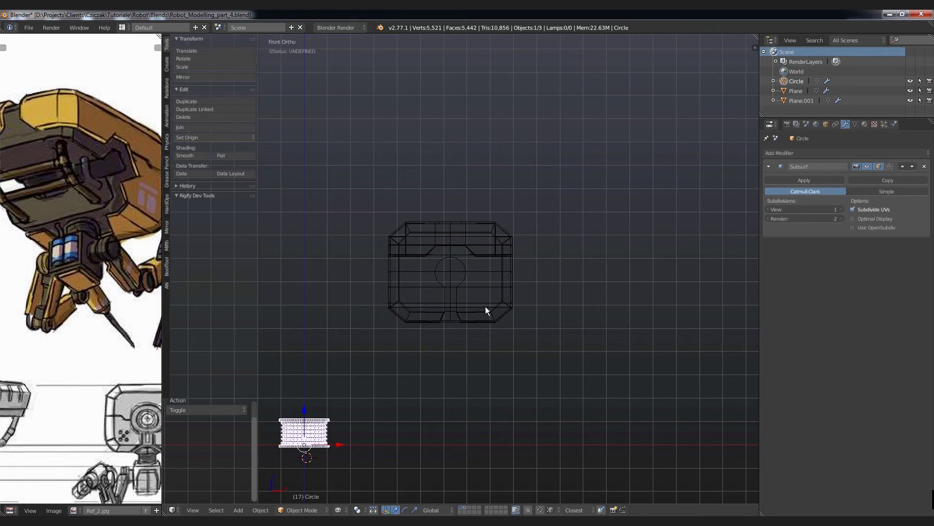
pyautogui.press('n')
# Resize the reference image area and pan the sketch to the robot views.
pyautogui.scroll(-1, 703, 414)
pyautogui.scroll(-3, 702, 413)
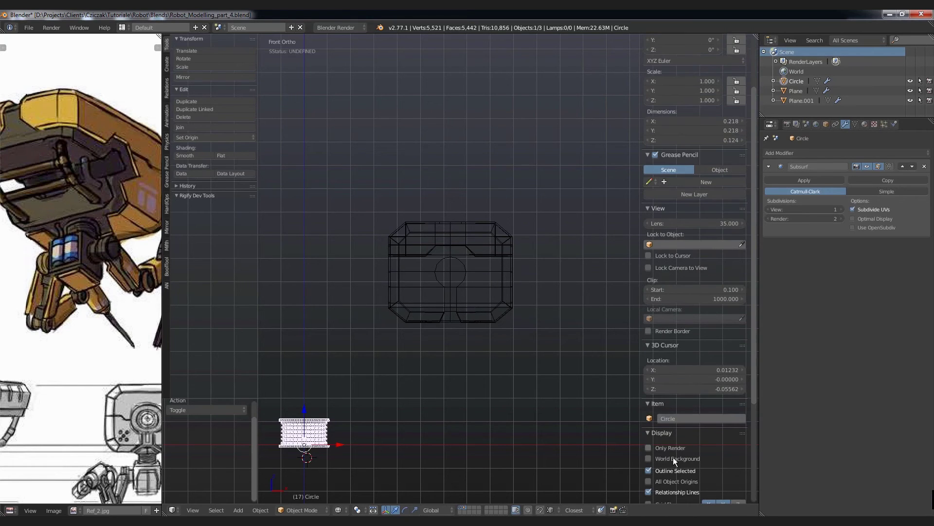
pyautogui.scroll(-3, 675, 417)
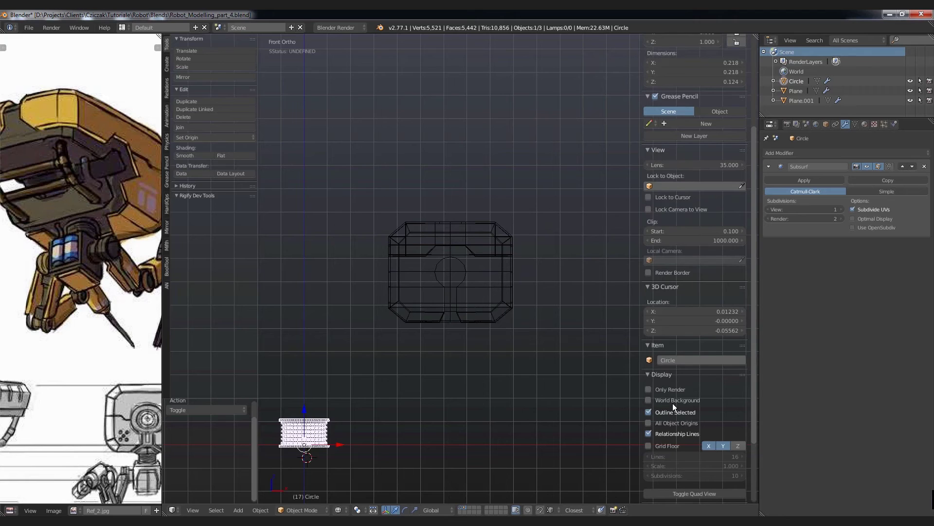
pyautogui.scroll(-3, 674, 393)
pyautogui.scroll(-1, 673, 393)
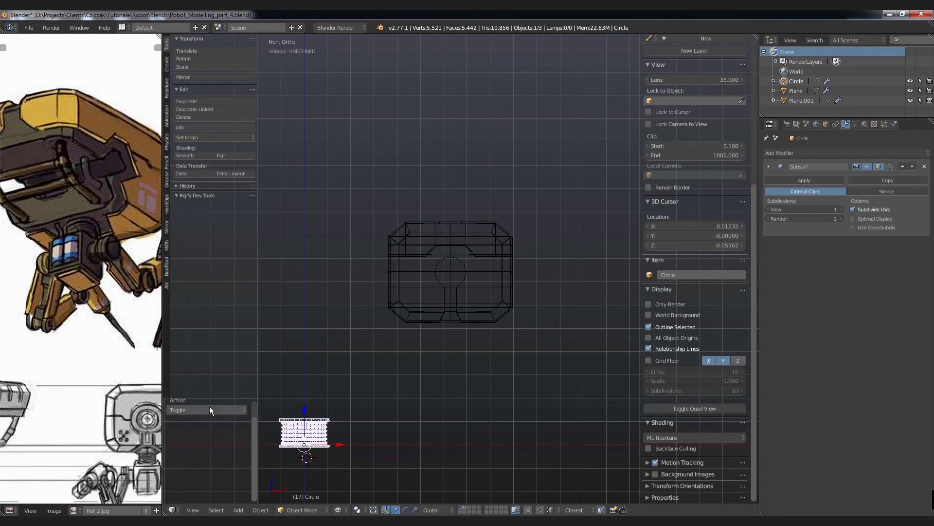
pyautogui.moveTo(163, 341); pyautogui.dragTo(353, 342)
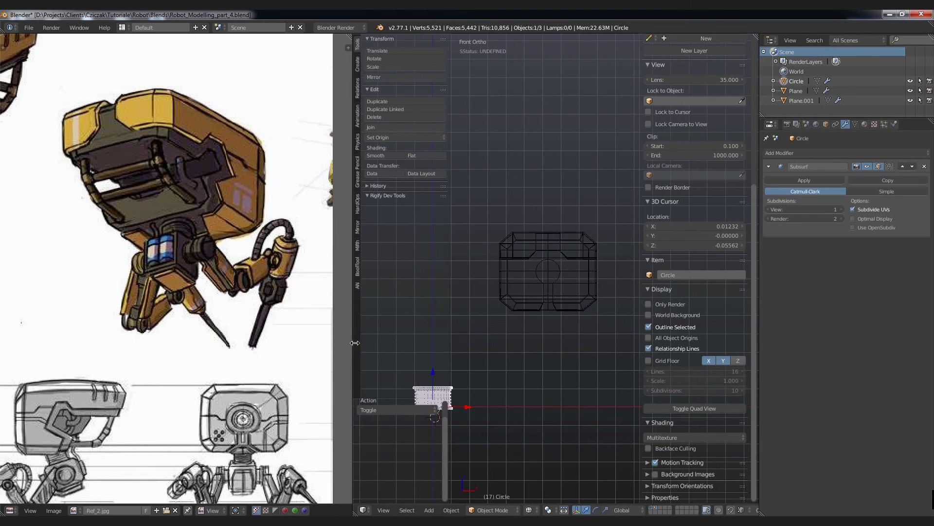
pyautogui.moveTo(255, 429)
pyautogui.mouseDown(button='middle')
pyautogui.moveTo(303, 245)
pyautogui.moveTo(287, 244)
pyautogui.mouseUp(button='middle')
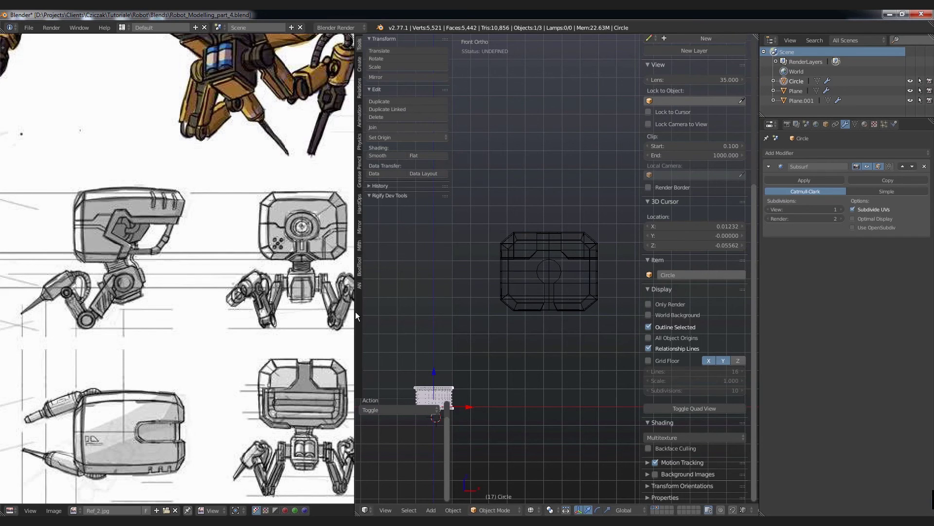
pyautogui.moveTo(354, 311); pyautogui.dragTo(182, 311)
# Reset the 3D cursor to the world origin and select the head block's outer shell.
pyautogui.rightClick(422, 257)
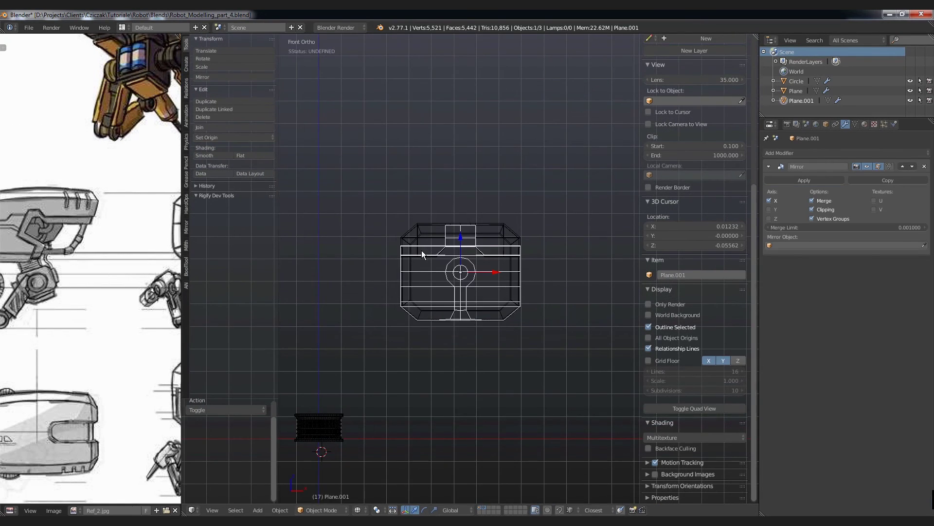
pyautogui.keyDown('shift'); pyautogui.moveTo(461, 264); pyautogui.dragTo(511, 205, button='middle'); pyautogui.keyUp('shift')
pyautogui.rightClick(490, 169)
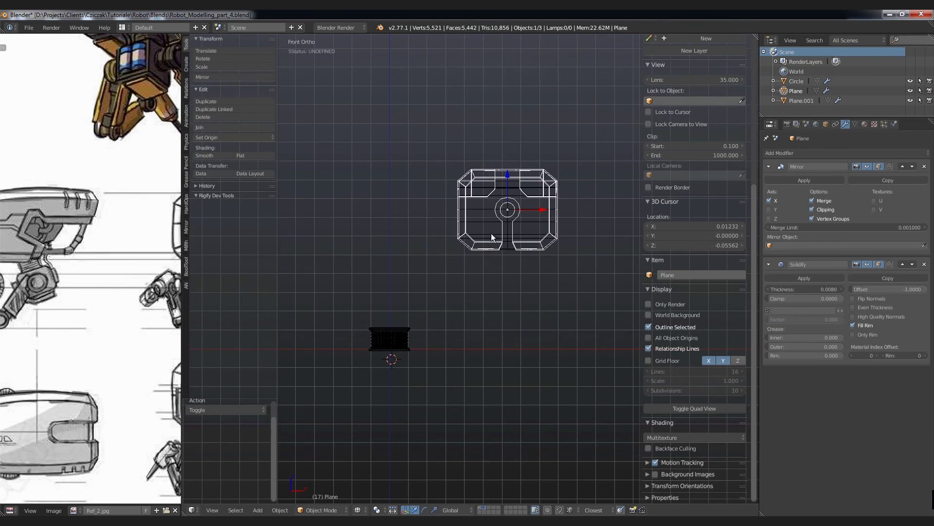
pyautogui.keyDown('shift'); pyautogui.rightClick(485, 220); pyautogui.keyUp('shift')
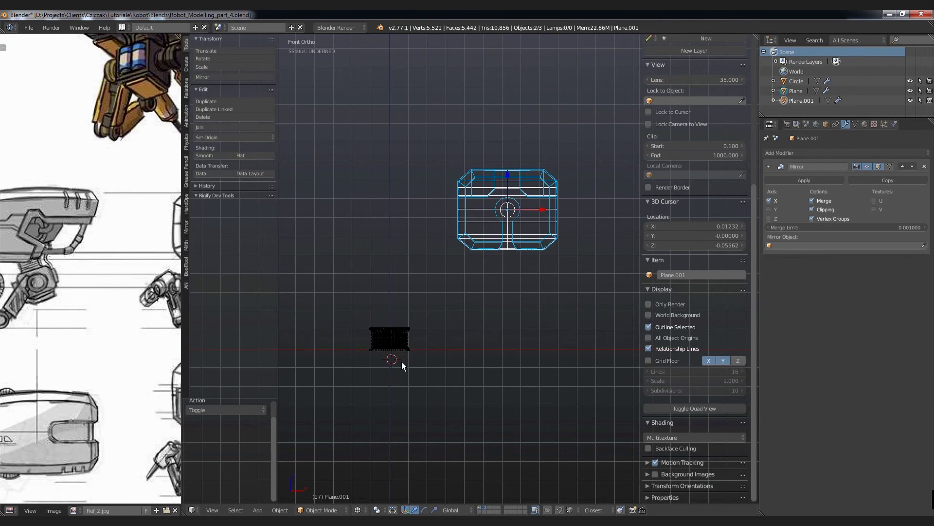
pyautogui.hotkey('shift', 'c')
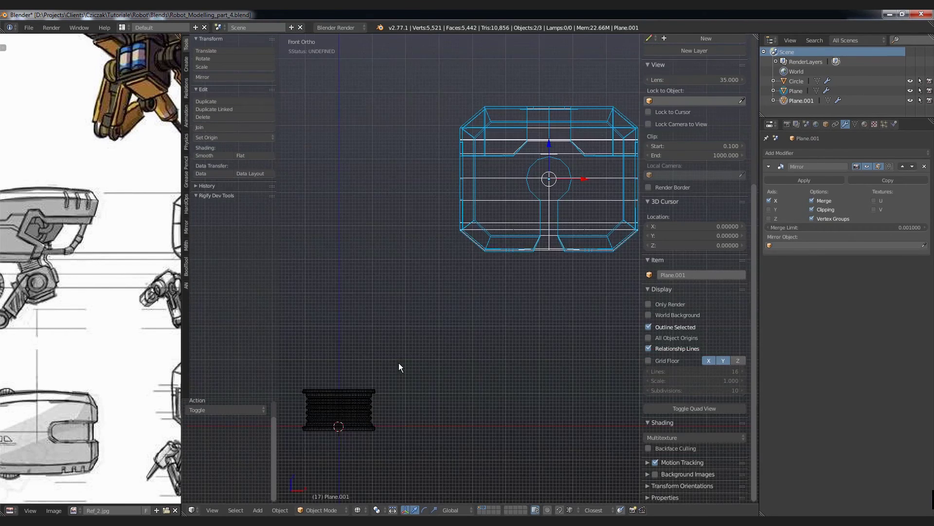
pyautogui.press('a')
pyautogui.rightClick(560, 228)
pyautogui.press('a')
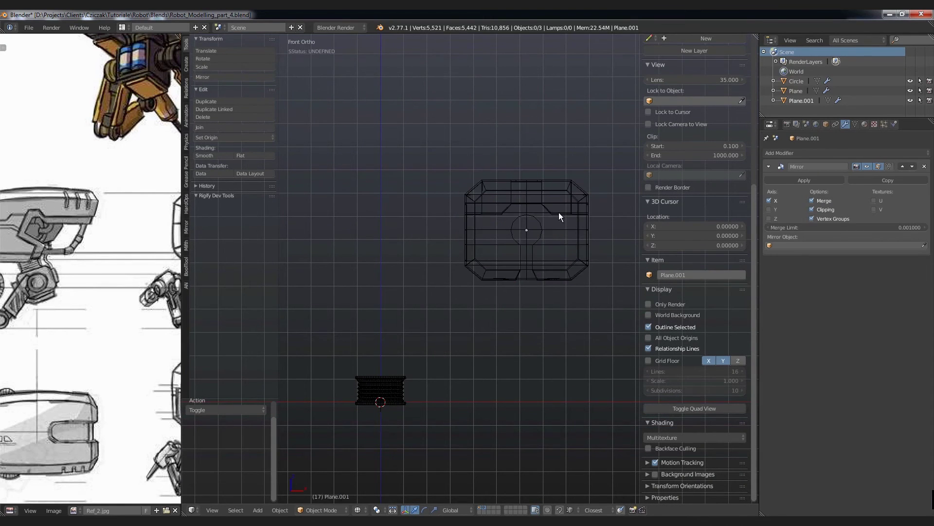
pyautogui.rightClick(560, 204)
pyautogui.rightClick(564, 201)
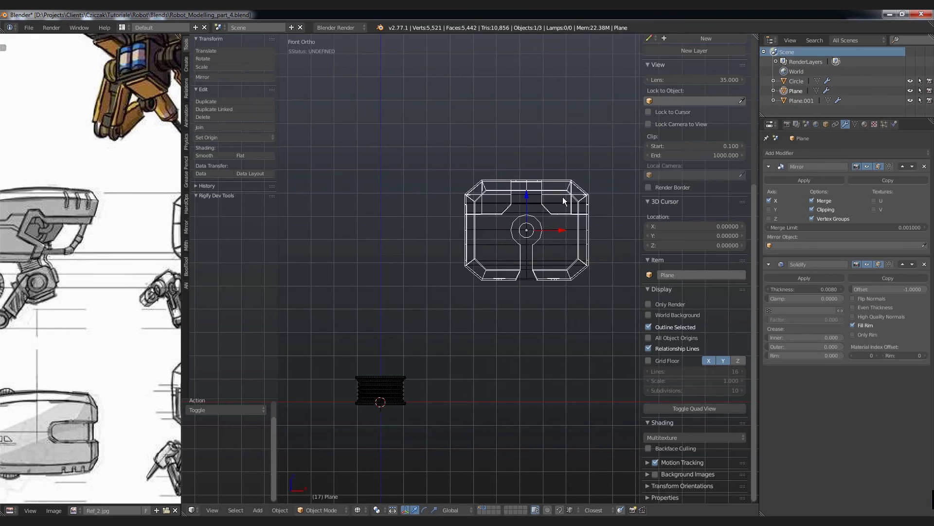
pyautogui.rightClick(562, 196)
pyautogui.rightClick(561, 193)
# Snap the 3D cursor to the head block at X 0.629, Y 0, Z 0.740.
pyautogui.hotkey('shift', 's')
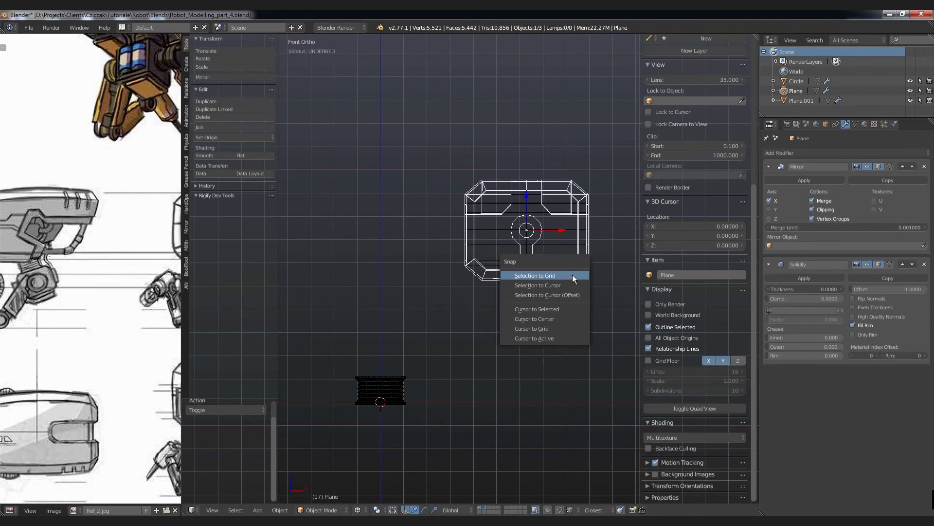
pyautogui.click(544, 309)
pyautogui.moveTo(542, 311); pyautogui.dragTo(521, 237, button='middle')
pyautogui.rightClick(521, 237)
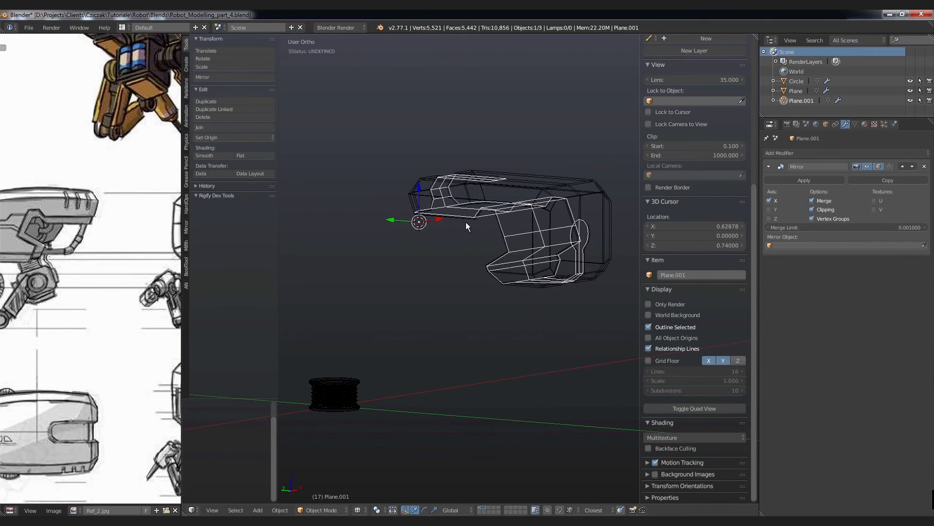
pyautogui.rightClick(504, 192)
pyautogui.press('a')
pyautogui.moveTo(507, 277); pyautogui.dragTo(455, 302, button='middle')
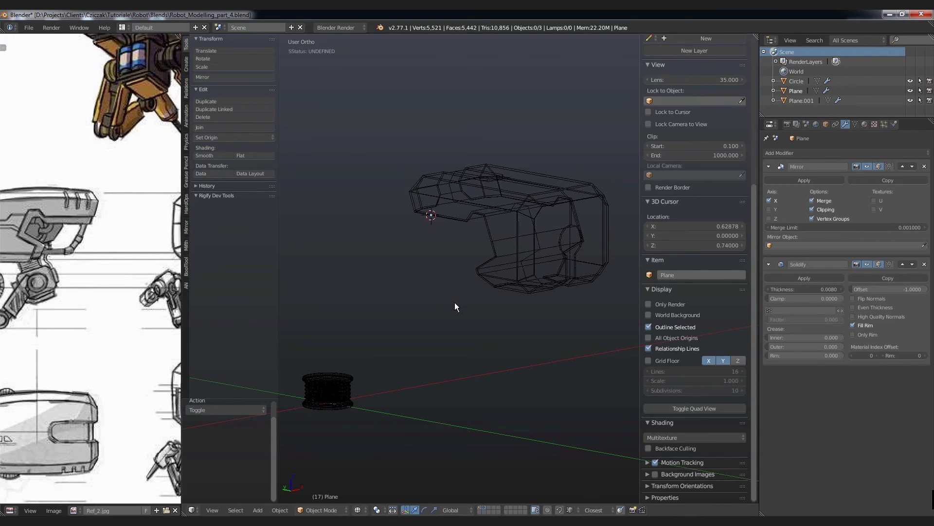
pyautogui.hotkey('shift', 'a')
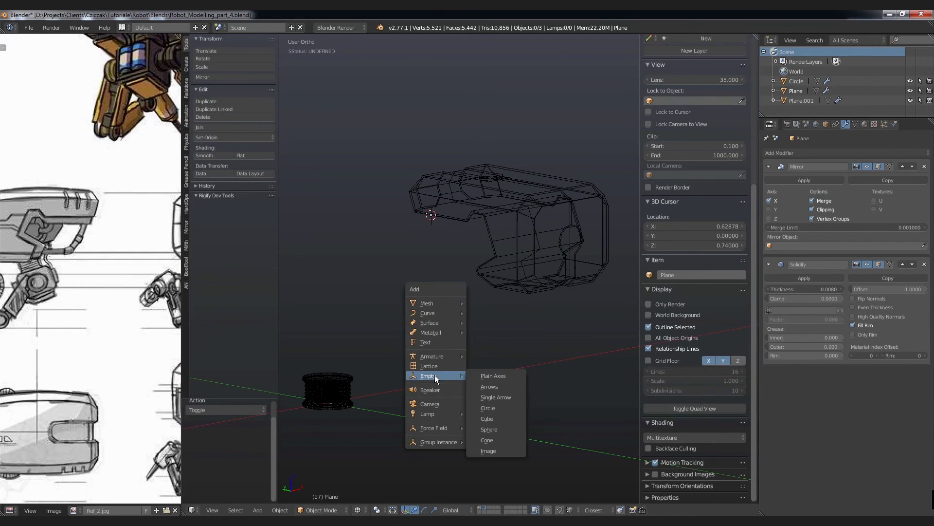
# Add a Plain Axes empty at the cursor and select both head pieces with the empty active.
pyautogui.click(503, 380)
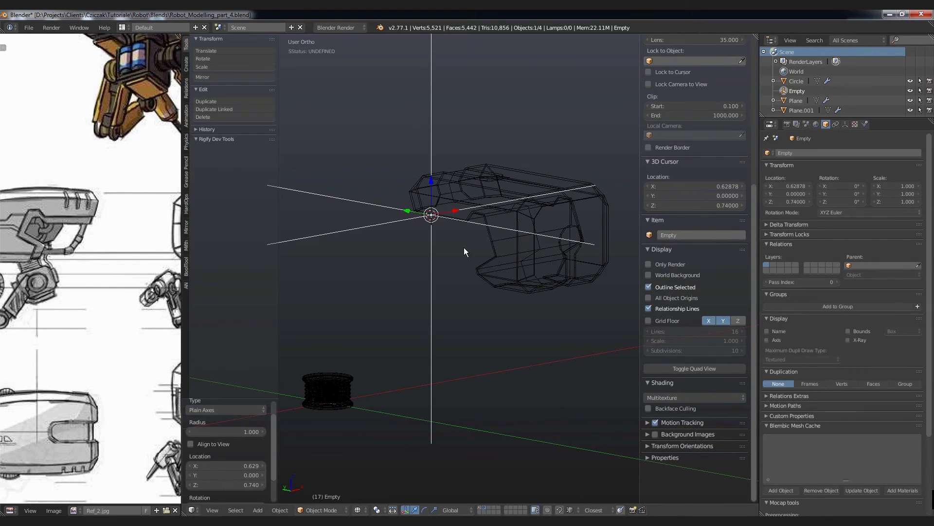
pyautogui.rightClick(514, 256)
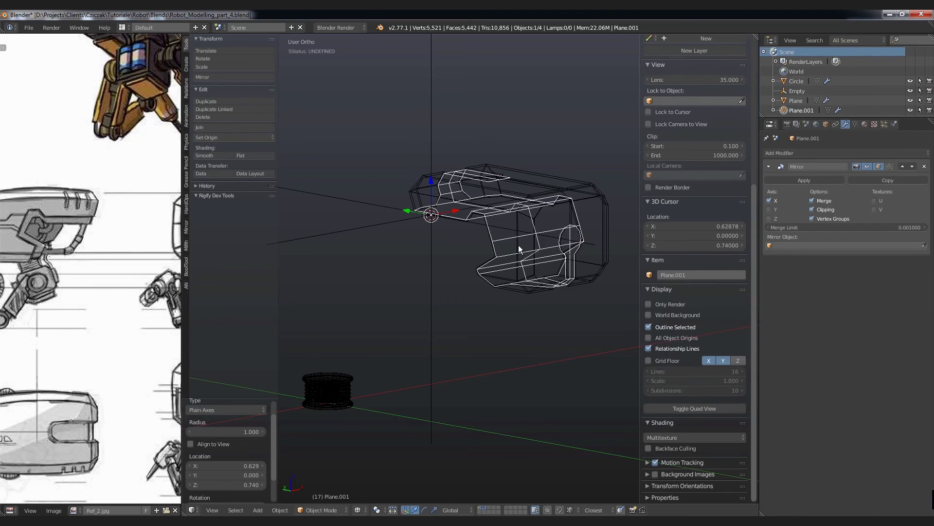
pyautogui.keyDown('shift'); pyautogui.rightClick(518, 244); pyautogui.keyUp('shift')
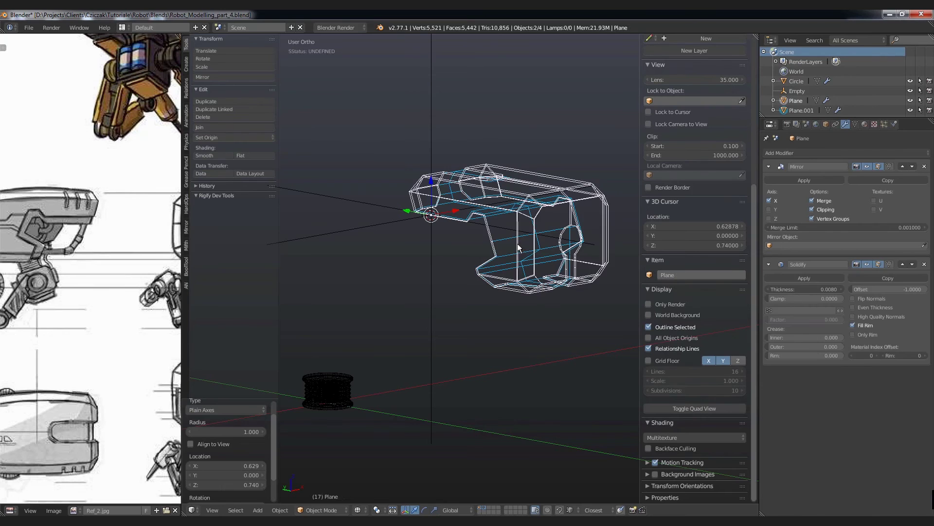
pyautogui.keyDown('shift'); pyautogui.rightClick(433, 131); pyautogui.keyUp('shift')
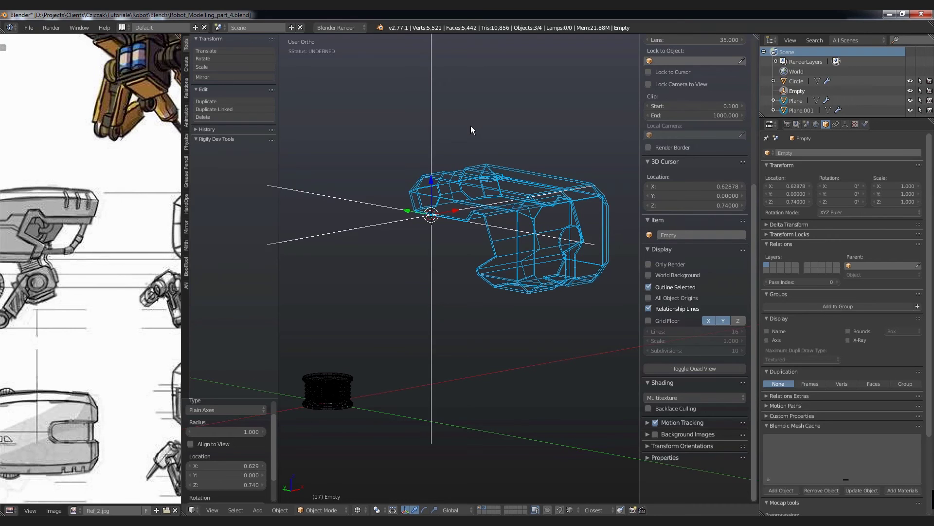
pyautogui.hotkey('ctrl', 'p')
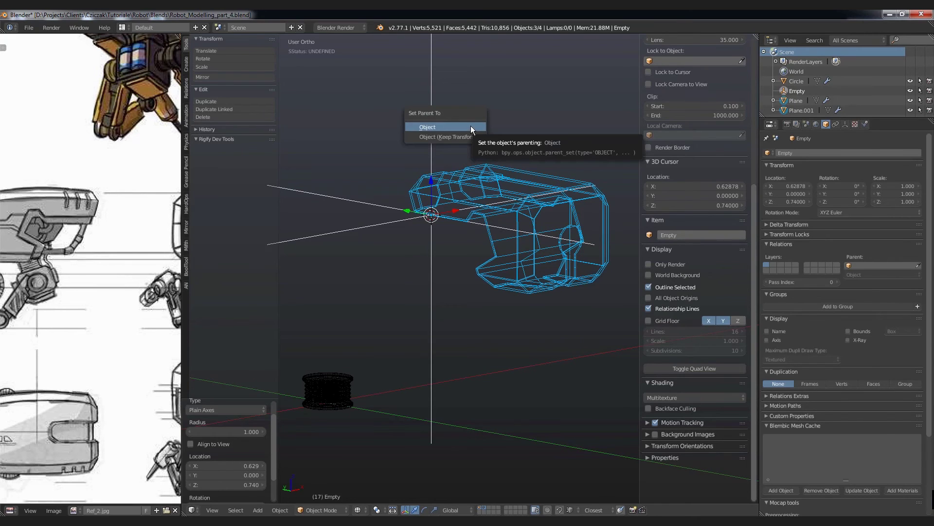
# Parent both head pieces to the Plain Axes empty and verify they move with it.
pyautogui.click(471, 125)
pyautogui.press('a')
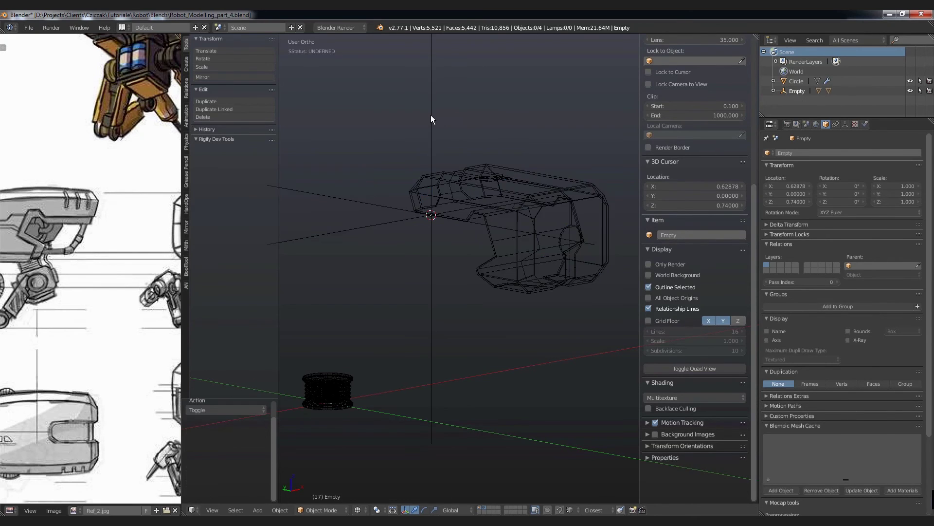
pyautogui.rightClick(431, 115)
pyautogui.press('g')
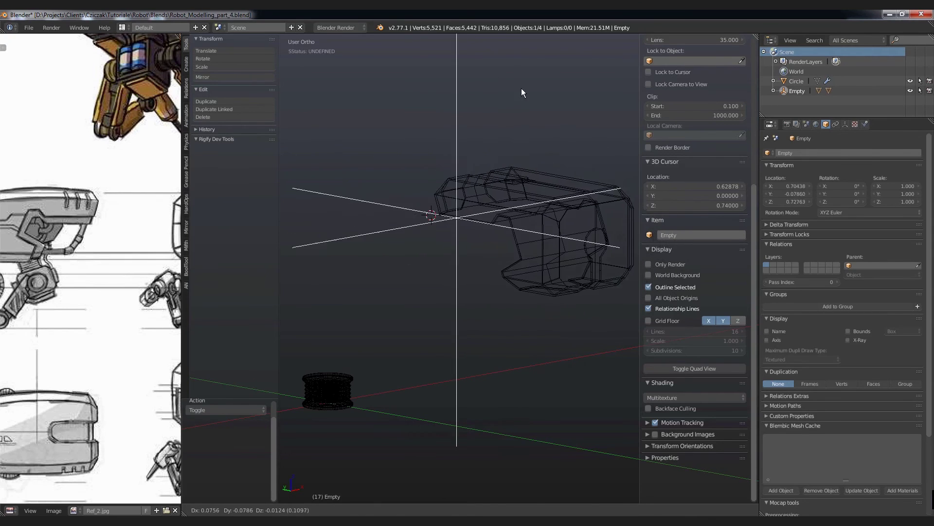
pyautogui.press('Escape')
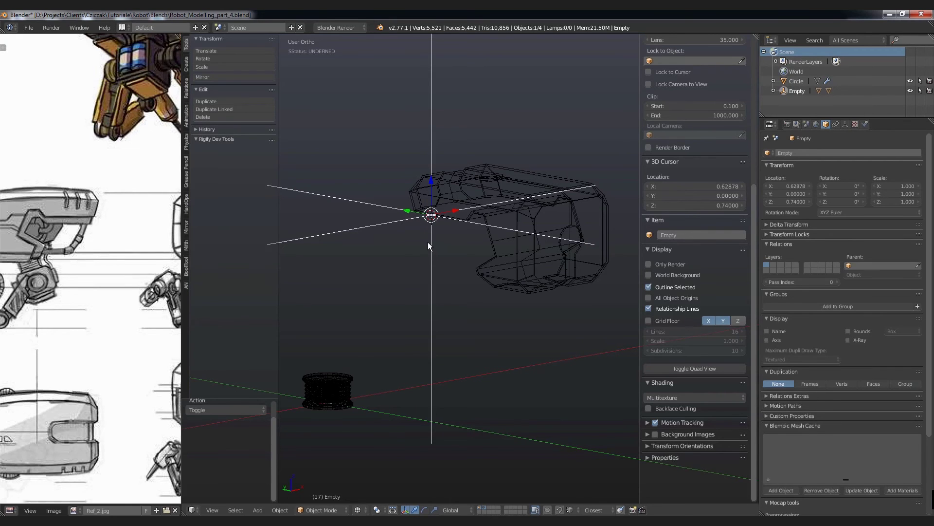
pyautogui.press('KP_3')
pyautogui.scroll(-2, 427, 241)
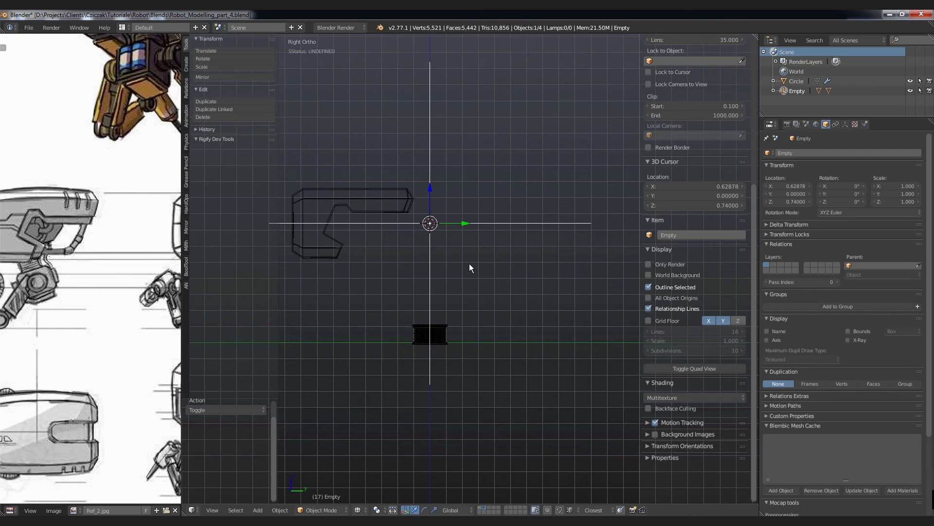
# Clear the empty's location and move it along Y to 0.5.
pyautogui.hotkey('alt', 'g')
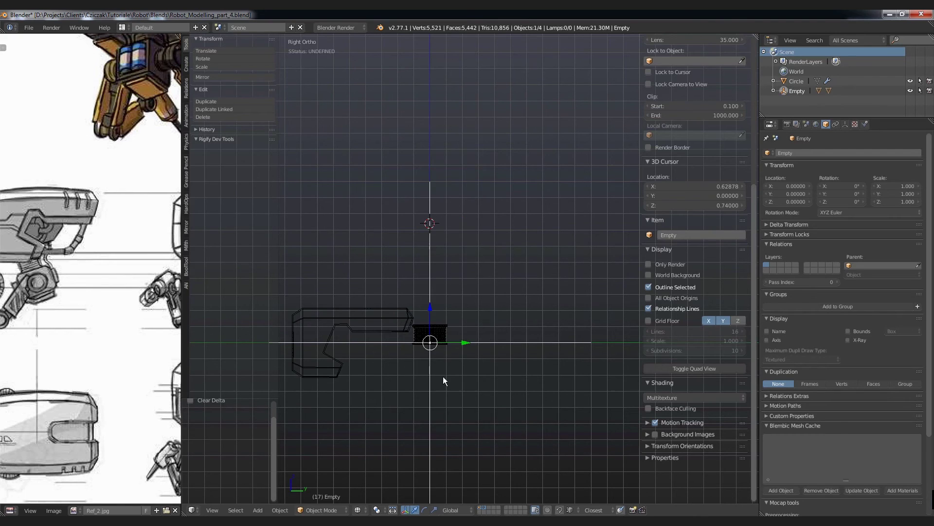
pyautogui.moveTo(465, 342); pyautogui.dragTo(558, 335)
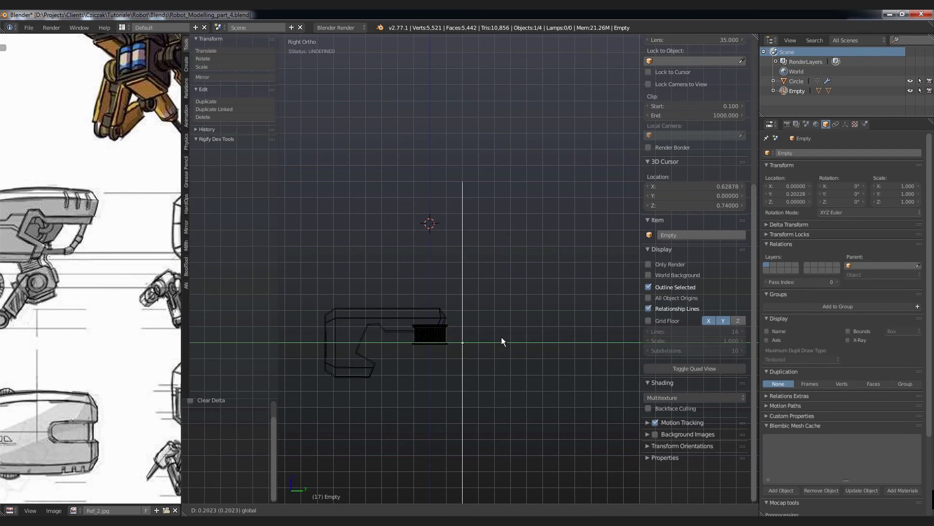
pyautogui.rightClick(559, 336)
pyautogui.click(570, 509)
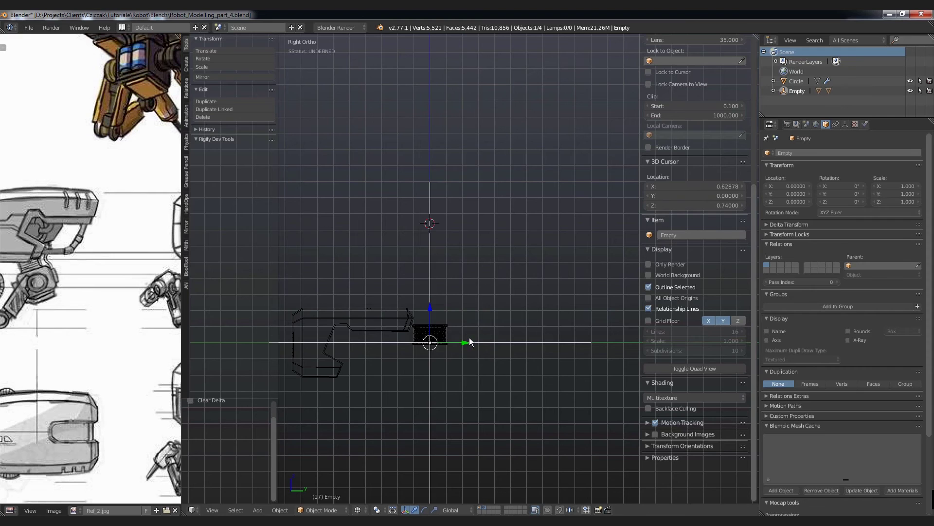
pyautogui.moveTo(466, 343); pyautogui.dragTo(547, 343)
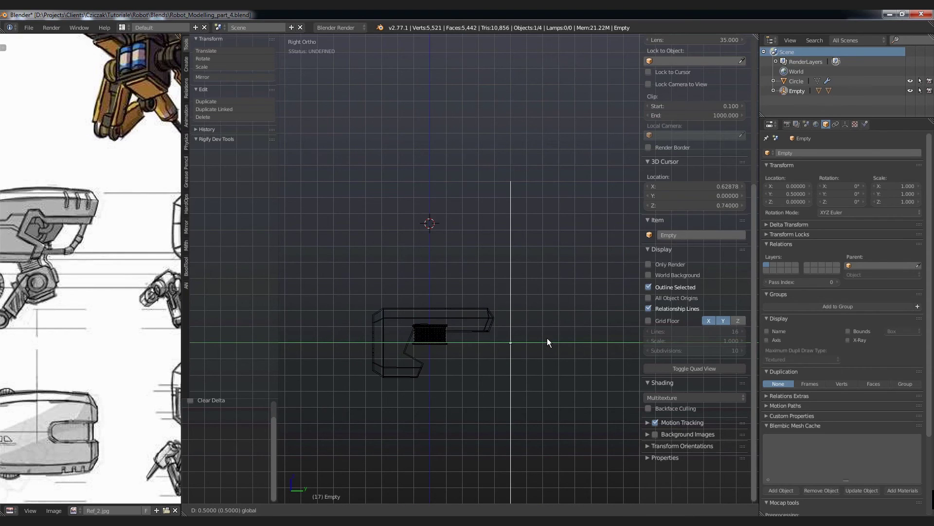
pyautogui.click(546, 340)
# Raise the empty to Z 0.5 so the head block sits above the neck.
pyautogui.press('KP_1')
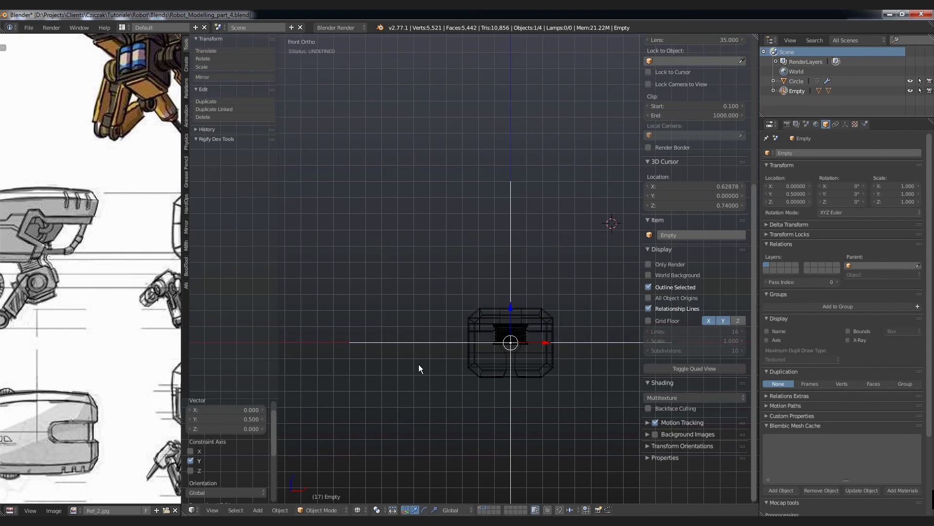
pyautogui.keyDown('shift'); pyautogui.moveTo(528, 314); pyautogui.dragTo(438, 277, button='middle'); pyautogui.keyUp('shift')
pyautogui.scroll(1, 438, 276)
pyautogui.press('g')
pyautogui.press('z')
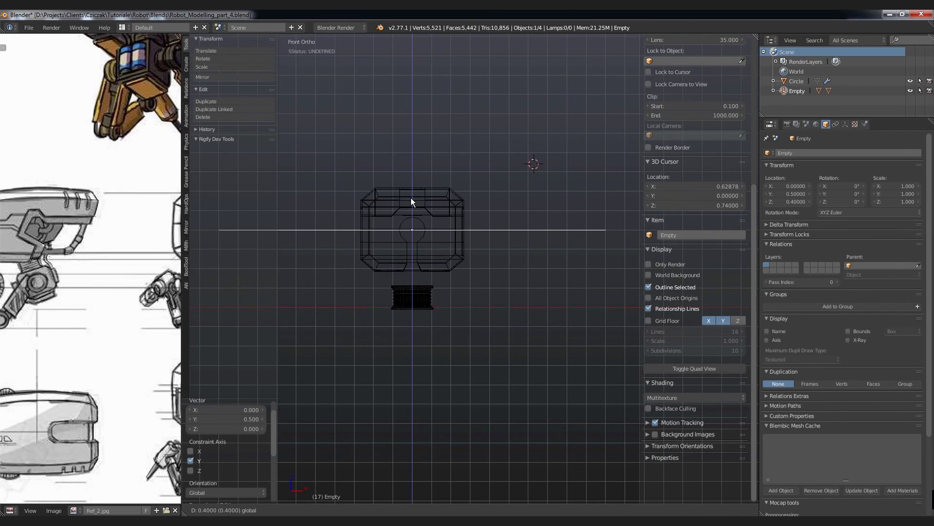
pyautogui.click(411, 162)
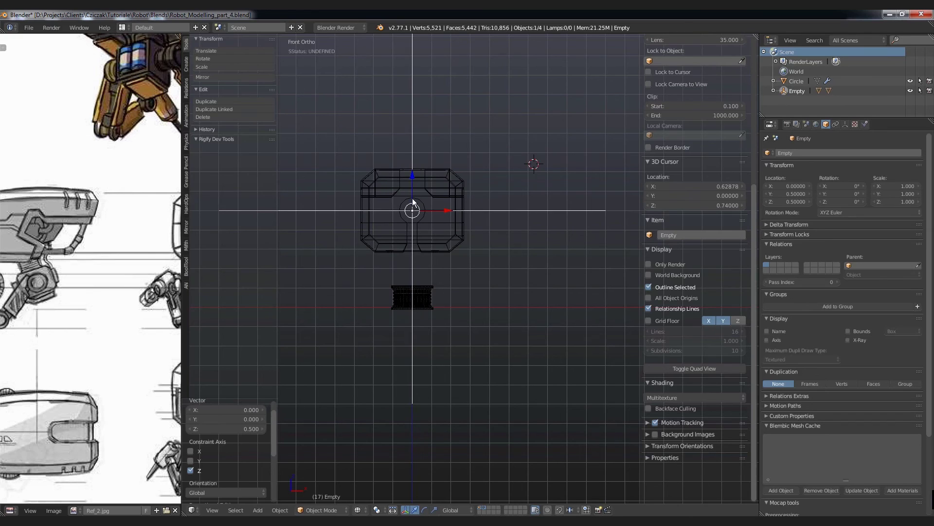
pyautogui.press('a')
pyautogui.moveTo(436, 267); pyautogui.dragTo(403, 278, button='middle')
pyautogui.press('z')
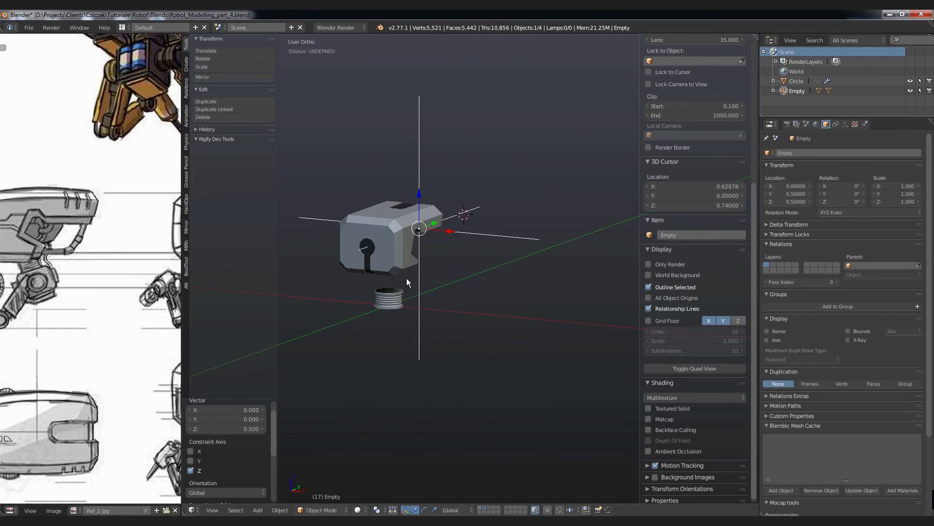
pyautogui.press('z')
pyautogui.rightClick(414, 235)
# Clear the head pieces' parent while keeping their transformation.
pyautogui.keyDown('shift'); pyautogui.rightClick(391, 217); pyautogui.keyUp('shift')
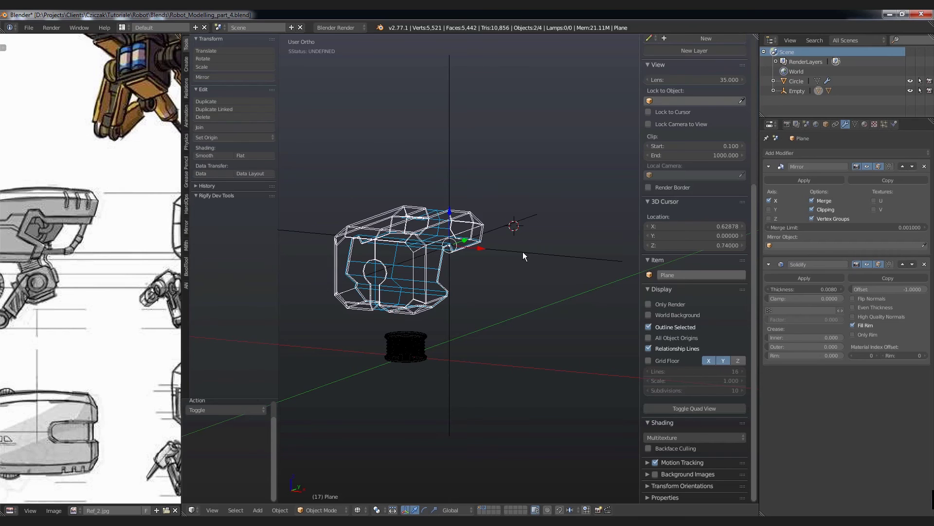
pyautogui.hotkey('alt', 'p')
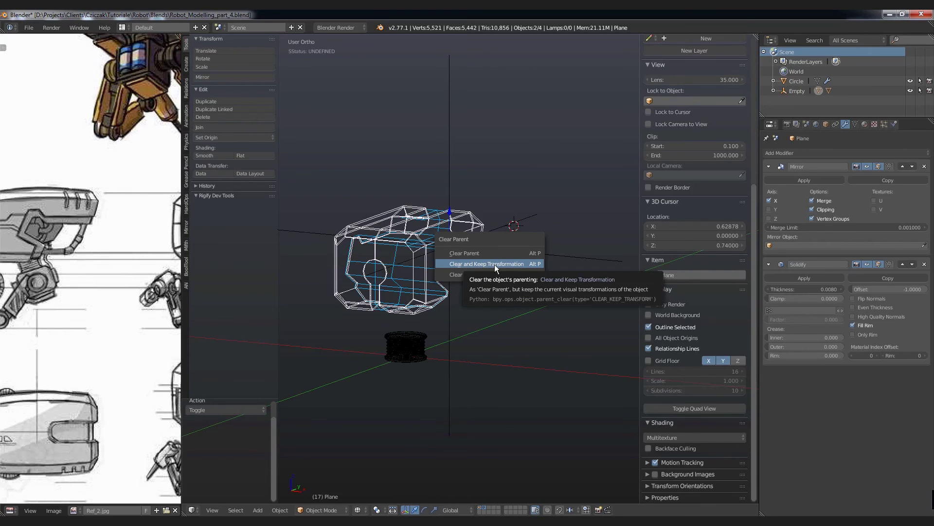
pyautogui.click(524, 263)
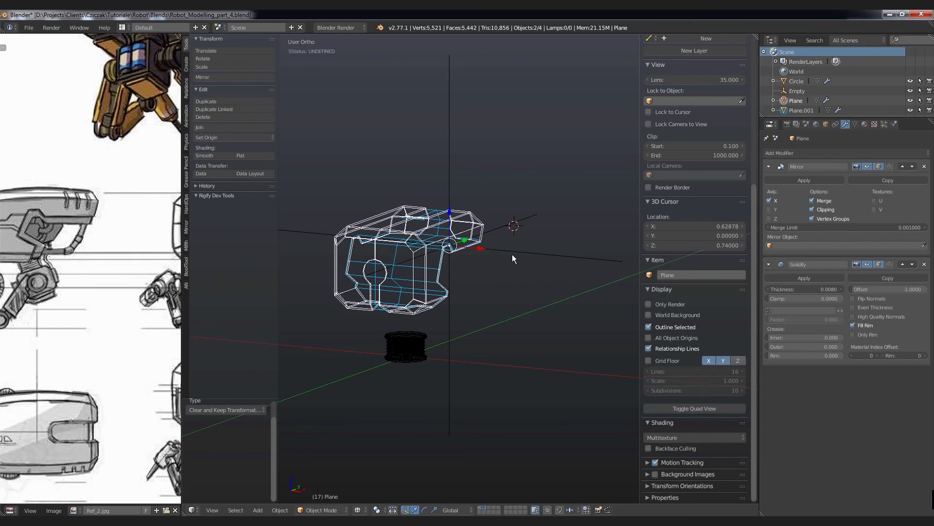
# Delete the temporary empty and select the ribbed neck cylinder in front view.
pyautogui.rightClick(512, 254)
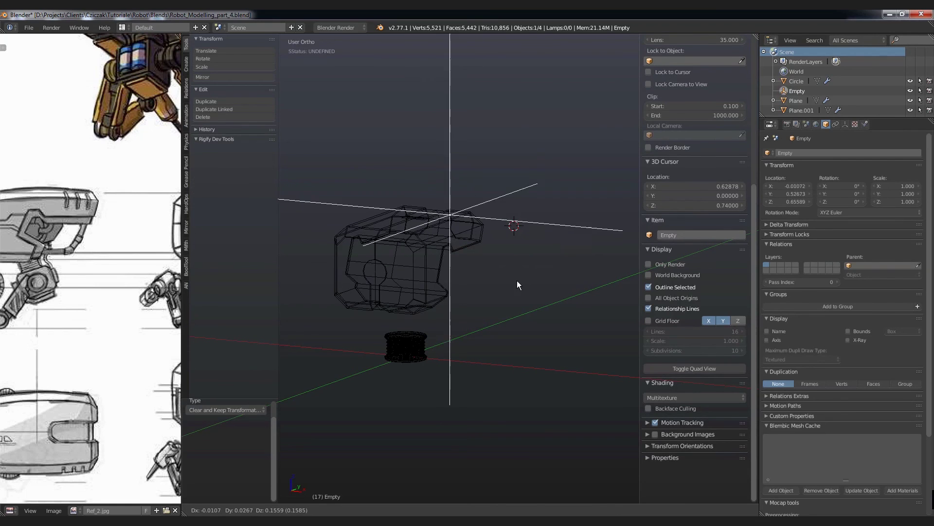
pyautogui.press('x')
pyautogui.click(484, 274)
pyautogui.rightClick(432, 210)
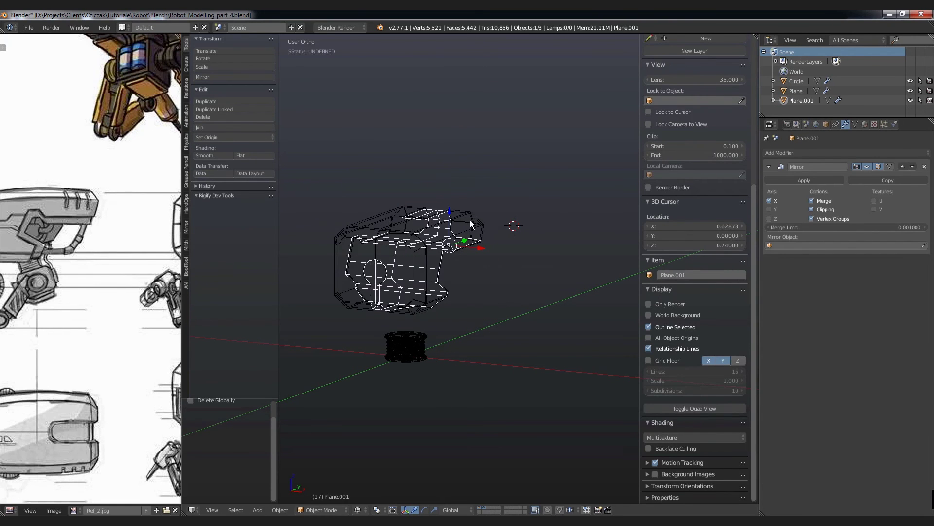
pyautogui.rightClick(432, 210)
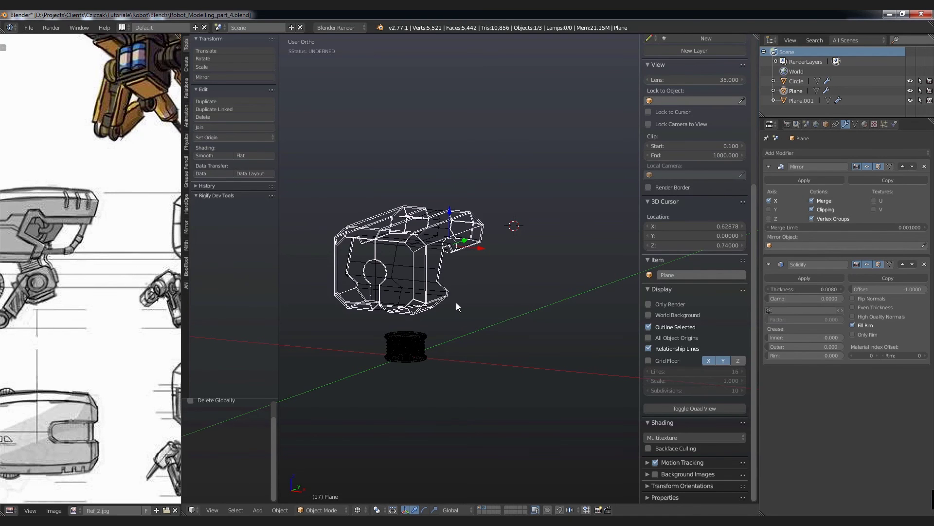
pyautogui.press('KP_1')
pyautogui.press('z')
pyautogui.moveTo(452, 302)
pyautogui.keyDown('shift'); pyautogui.mouseDown(button='middle')
pyautogui.moveTo(437, 292)
pyautogui.moveTo(436, 218)
pyautogui.moveTo(436, 260)
pyautogui.mouseUp(button='middle'); pyautogui.keyUp('shift')
pyautogui.rightClick(433, 287)
# Scale the neck cylinder down horizontally in the right side view.
pyautogui.press('KP_3')
pyautogui.scroll(2, 114, 260)
pyautogui.moveTo(114, 261); pyautogui.dragTo(98, 300, button='middle')
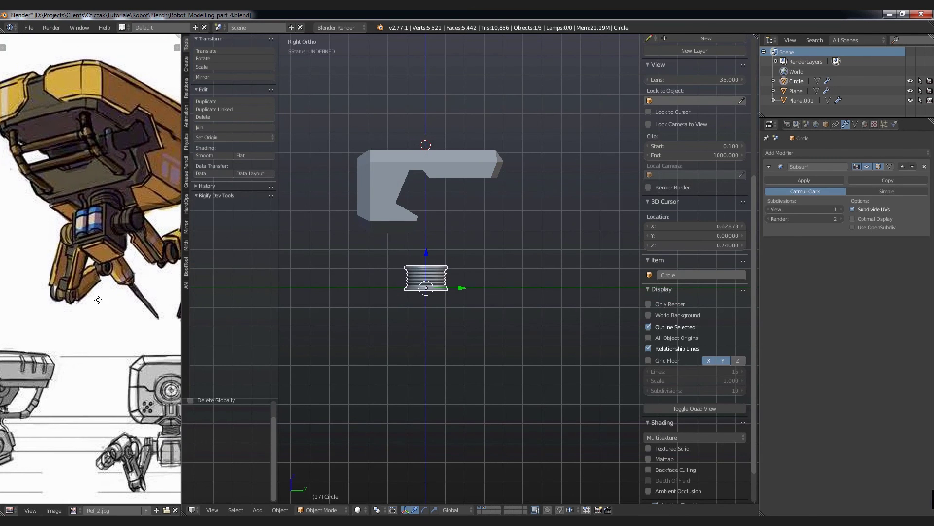
pyautogui.scroll(3, 441, 290)
pyautogui.press('z')
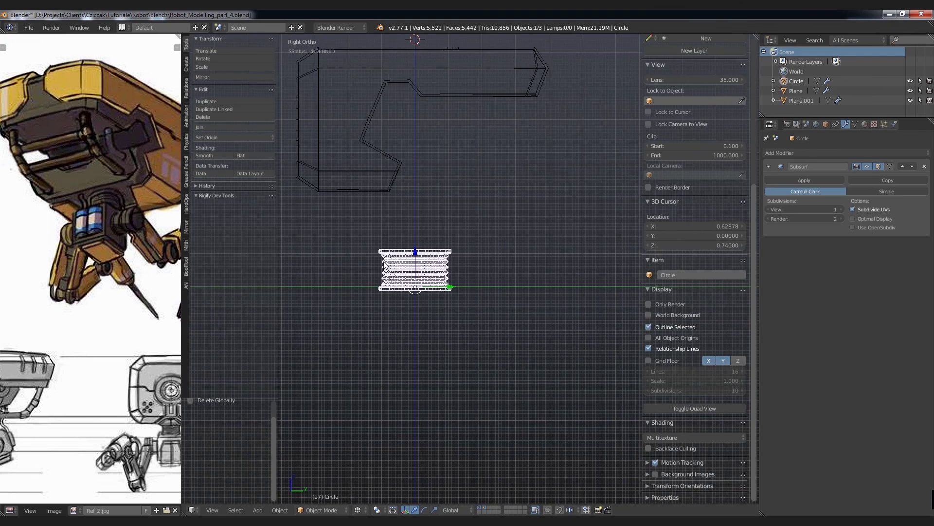
pyautogui.scroll(1, 384, 264)
pyautogui.keyDown('shift'); pyautogui.moveTo(383, 264); pyautogui.dragTo(522, 317, button='middle'); pyautogui.keyUp('shift')
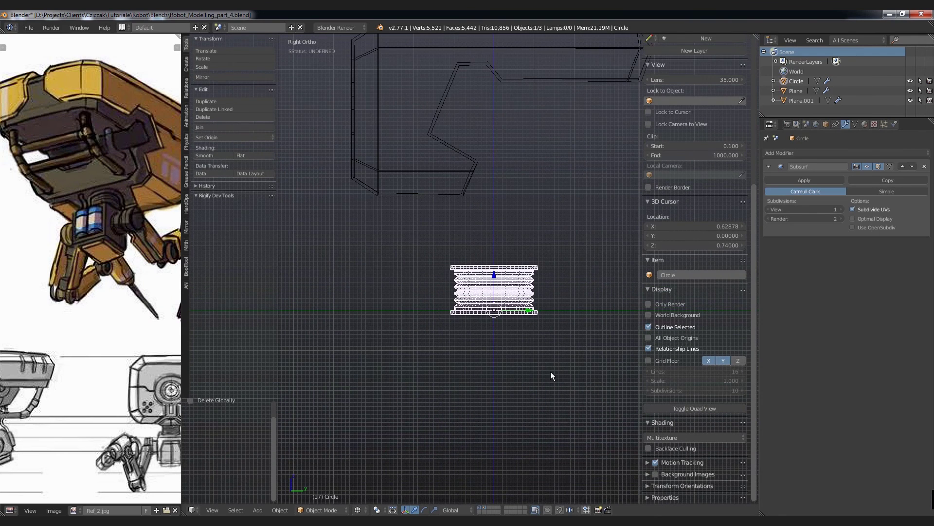
pyautogui.press('s')
pyautogui.hotkey('shift', 'z')
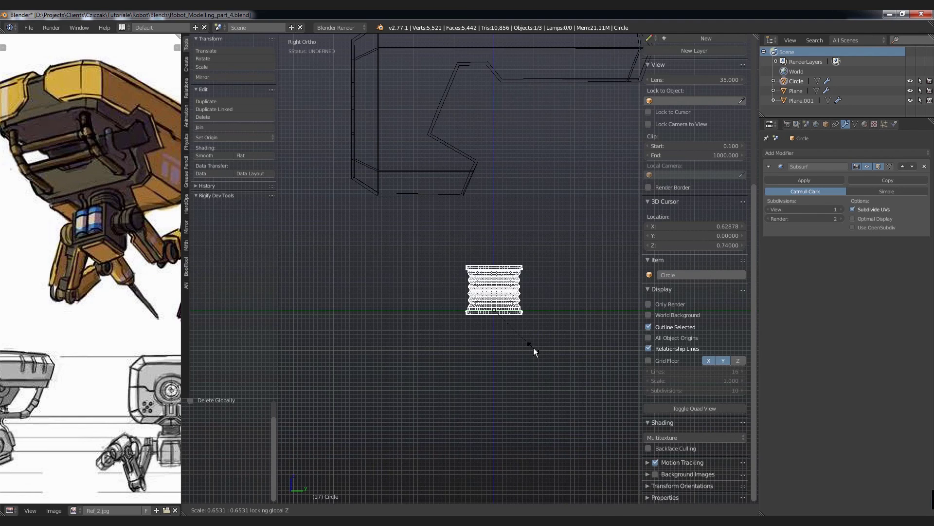
pyautogui.click(534, 348)
# Move the cylinder up and sideways so it sits under the head block.
pyautogui.moveTo(494, 274); pyautogui.dragTo(493, 202)
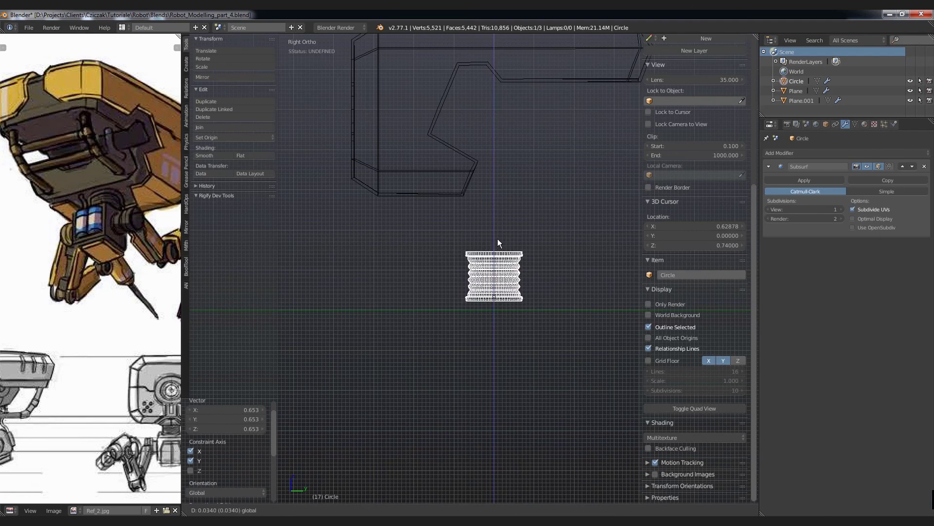
pyautogui.moveTo(533, 241); pyautogui.dragTo(461, 237)
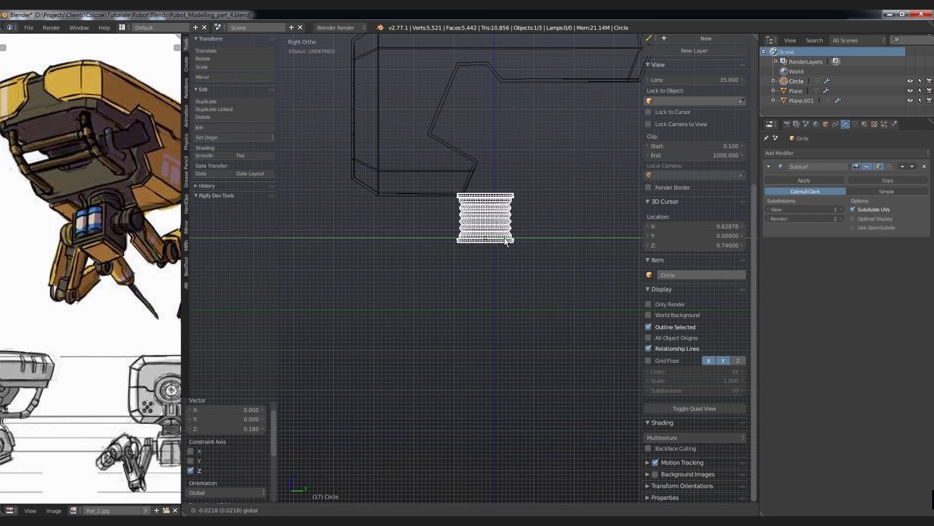
pyautogui.press('z')
pyautogui.moveTo(446, 312); pyautogui.dragTo(456, 205, button='middle')
pyautogui.scroll(2, 460, 233)
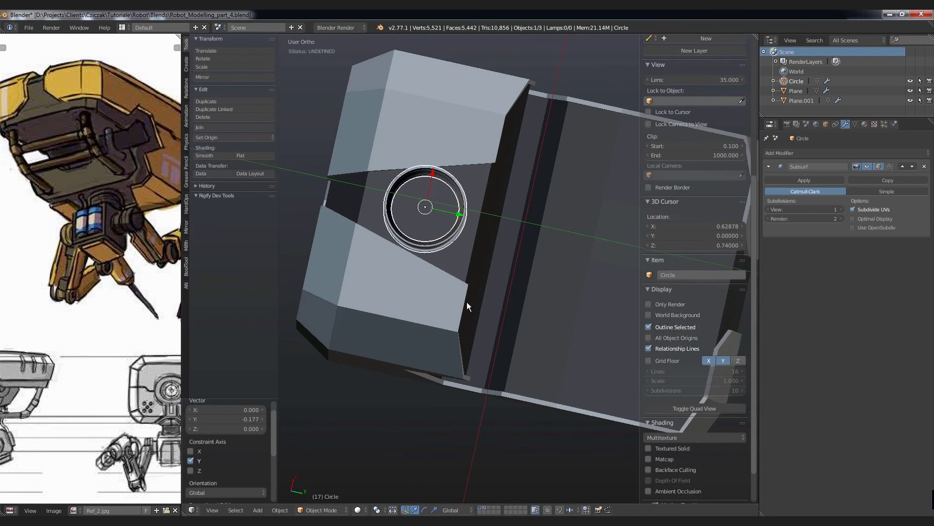
# Narrow the cylinder's width to 0.832 while keeping its height.
pyautogui.press('s')
pyautogui.hotkey('shift', 'z')
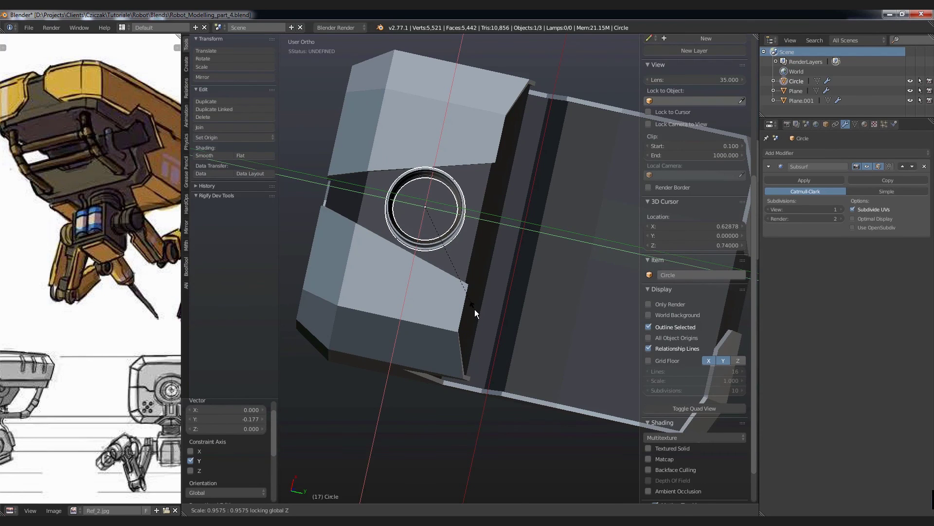
pyautogui.click(466, 296)
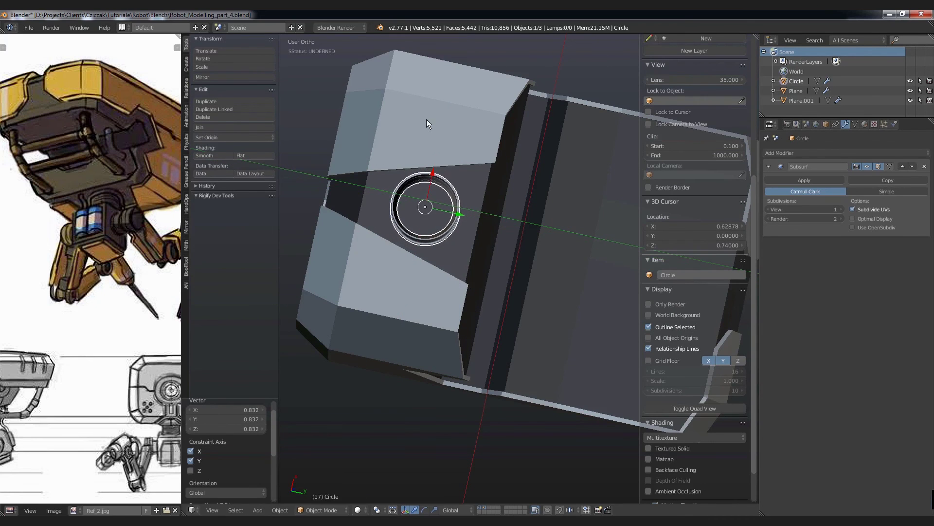
pyautogui.press('KP_3')
pyautogui.press('z')
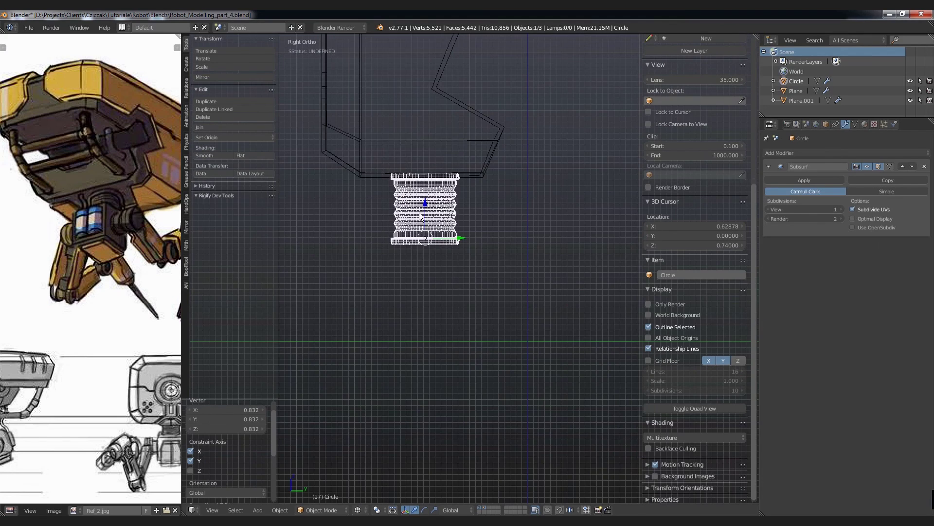
pyautogui.scroll(2, 419, 212)
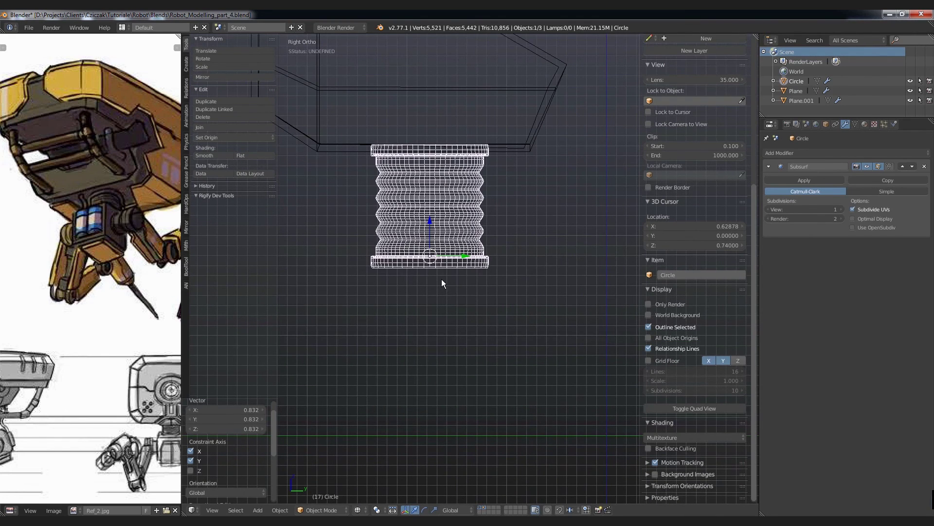
pyautogui.scroll(1, 442, 280)
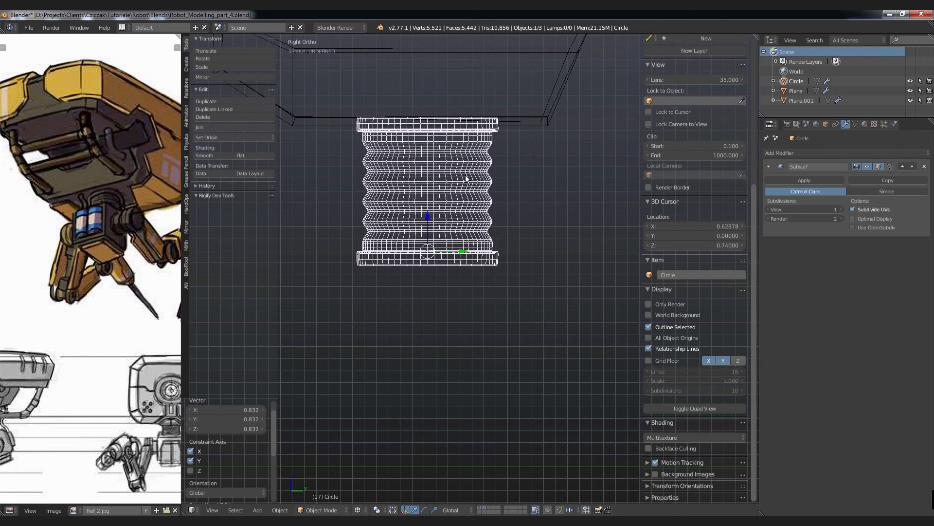
pyautogui.press('Tab')
pyautogui.press('z')
pyautogui.scroll(1, 433, 188)
pyautogui.scroll(1, 433, 188)
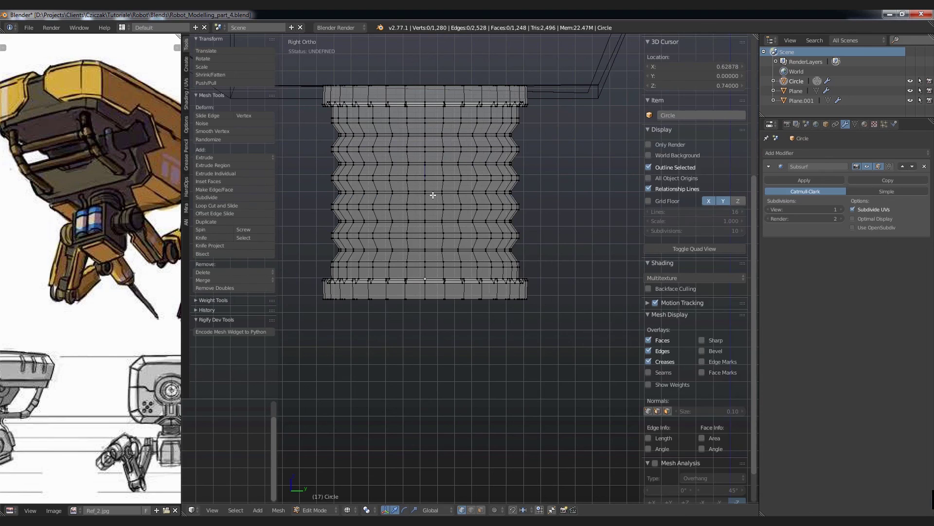
# Snap the 3D cursor to the neck's middle edge loop (Y -0.177, Z 0.230) and return to Object Mode.
pyautogui.keyDown('alt'); pyautogui.rightClick(428, 193); pyautogui.keyUp('alt')
pyautogui.hotkey('shift', 's')
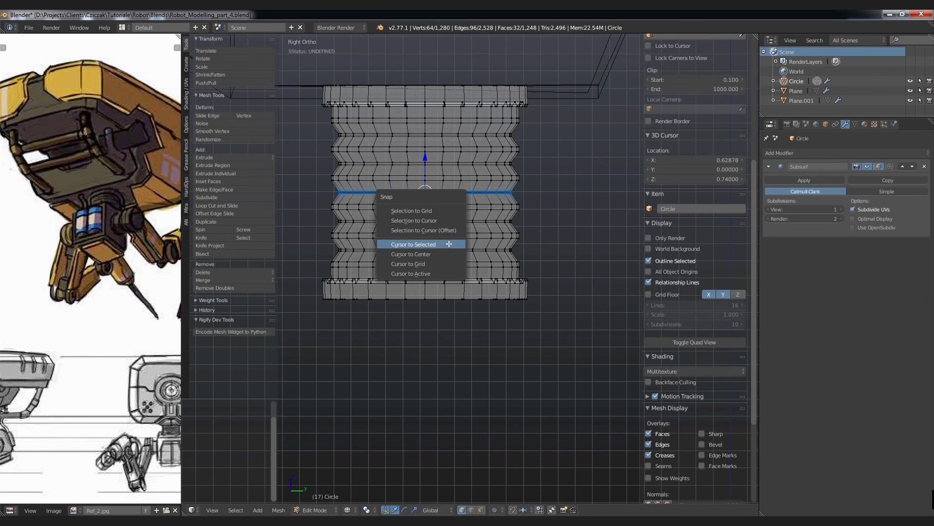
pyautogui.click(449, 243)
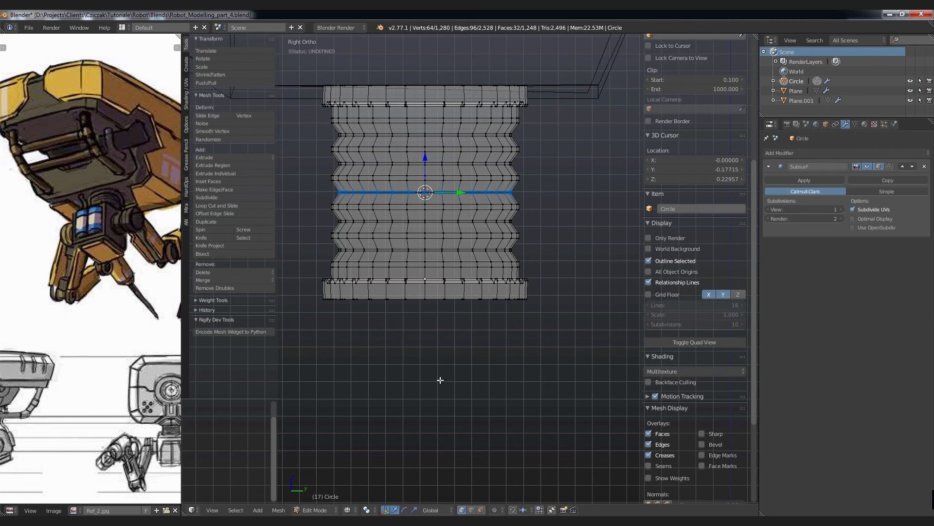
pyautogui.moveTo(440, 378)
pyautogui.mouseDown(button='middle')
pyautogui.moveTo(444, 334)
pyautogui.moveTo(443, 361)
pyautogui.mouseUp(button='middle')
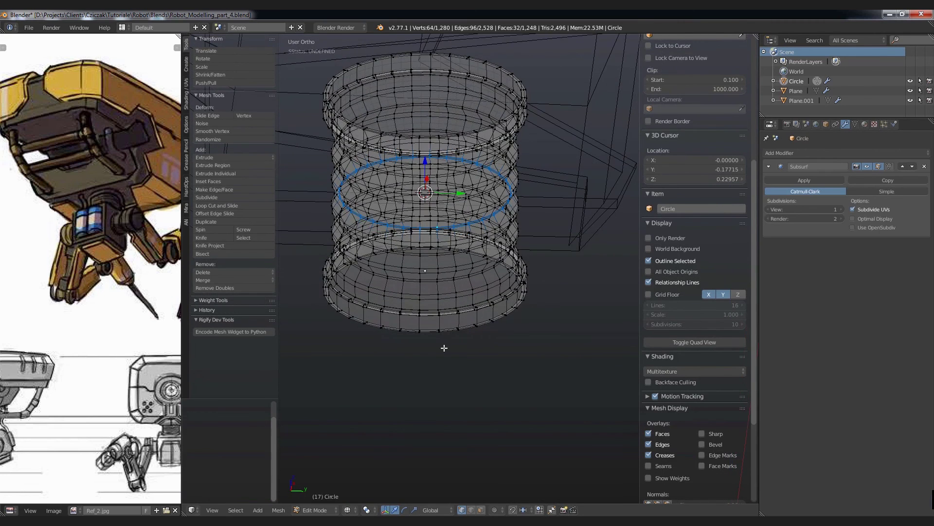
pyautogui.press('KP_1')
pyautogui.press('z')
pyautogui.press('Tab')
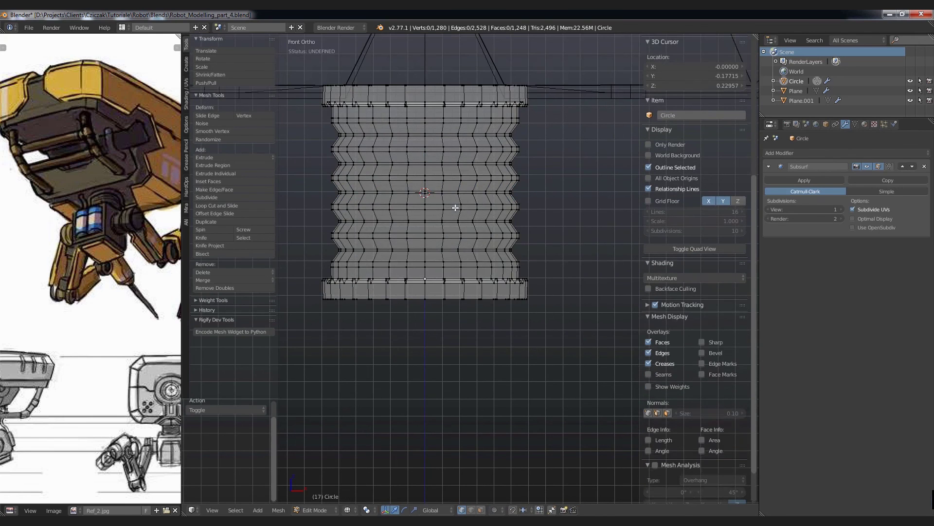
# Scale the ribbed neck to 0.6 of its height along Z, pivoting around the 3D cursor.
pyautogui.press('z')
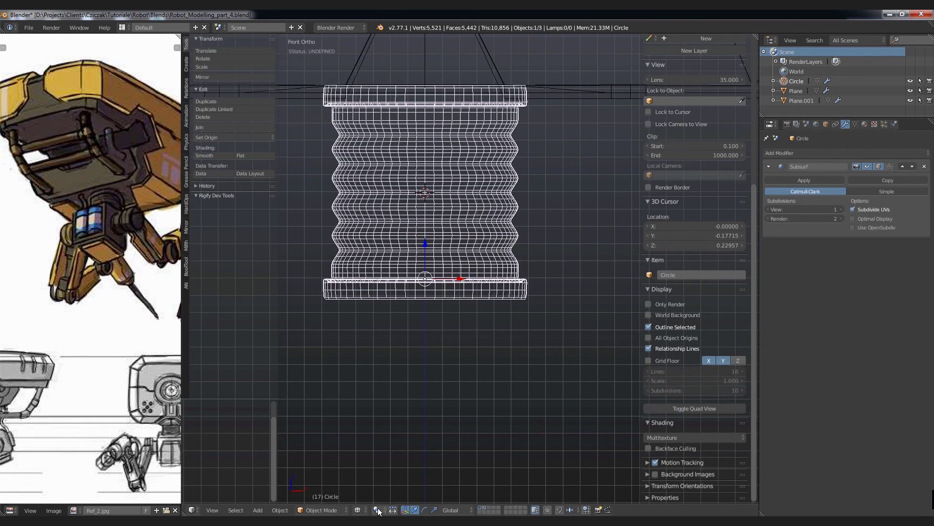
pyautogui.click(379, 510)
pyautogui.click(398, 487)
pyautogui.press('s')
pyautogui.press('z')
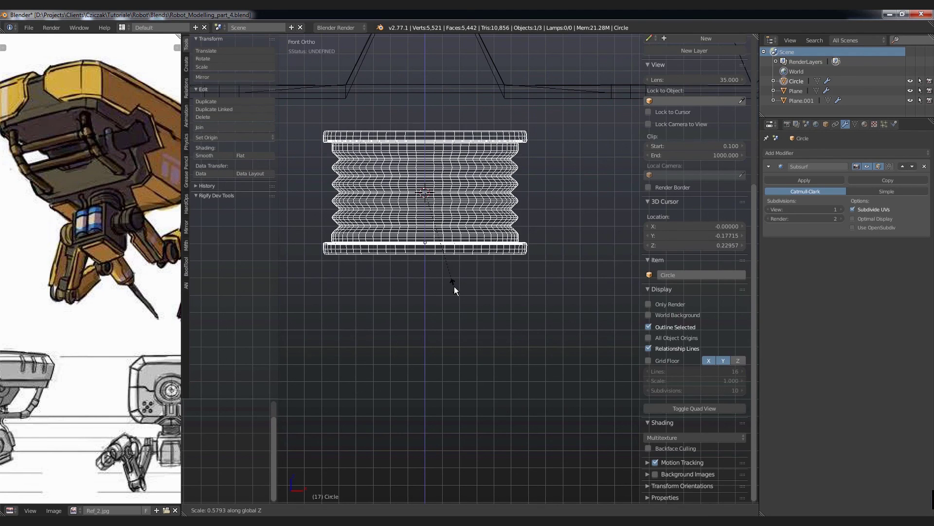
pyautogui.write('0.6')
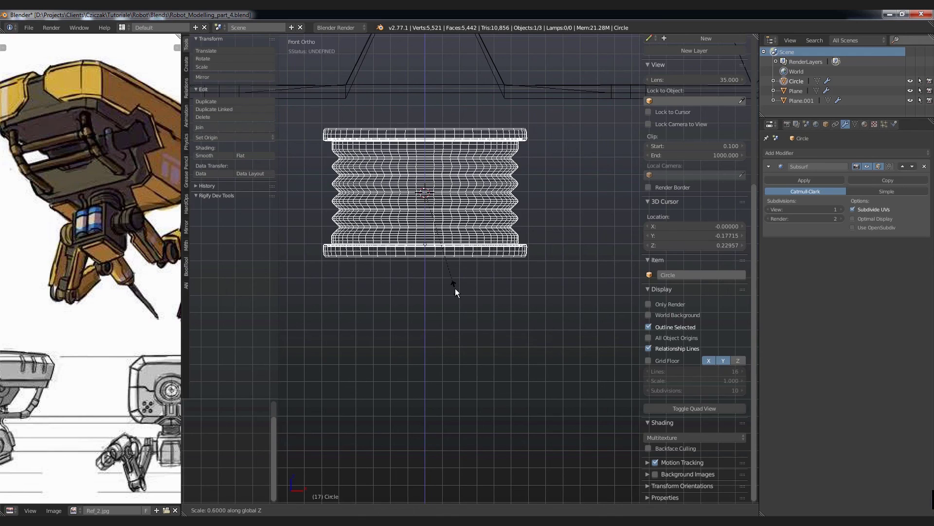
pyautogui.press('Return')
# Raise the neck along Z so it sits just beneath the head block.
pyautogui.press('z')
pyautogui.moveTo(483, 291)
pyautogui.mouseDown(button='middle')
pyautogui.moveTo(463, 277)
pyautogui.moveTo(437, 188)
pyautogui.mouseUp(button='middle')
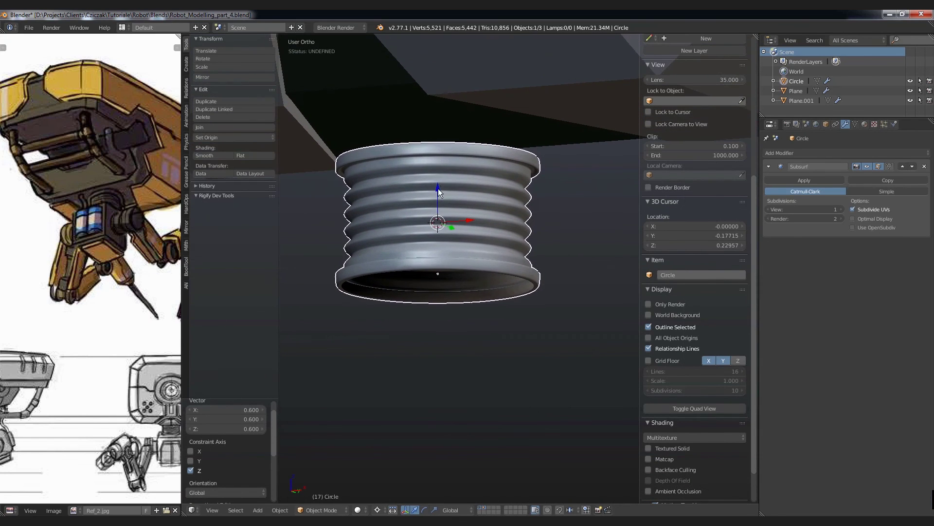
pyautogui.moveTo(438, 185)
pyautogui.mouseDown()
pyautogui.moveTo(440, 143)
pyautogui.moveTo(442, 181)
pyautogui.mouseUp()
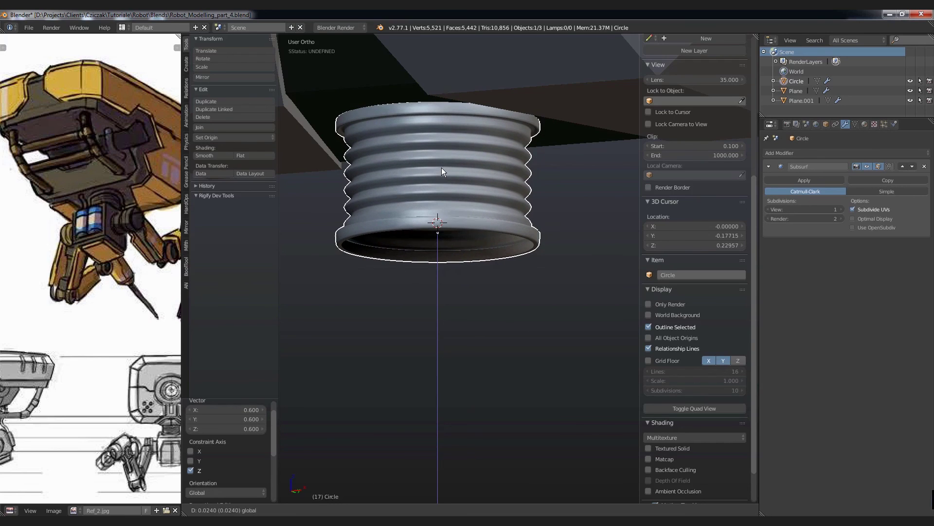
pyautogui.moveTo(442, 177); pyautogui.dragTo(442, 168)
pyautogui.press('a')
pyautogui.scroll(-2, 440, 166)
pyautogui.scroll(-2, 440, 167)
# Reselect the neck and check its mesh from the front view in wireframe Edit Mode.
pyautogui.moveTo(475, 168)
pyautogui.mouseDown(button='middle')
pyautogui.moveTo(450, 194)
pyautogui.moveTo(594, 196)
pyautogui.moveTo(480, 187)
pyautogui.moveTo(463, 177)
pyautogui.mouseUp(button='middle')
pyautogui.rightClick(462, 177)
pyautogui.scroll(3, 463, 177)
pyautogui.scroll(2, 485, 224)
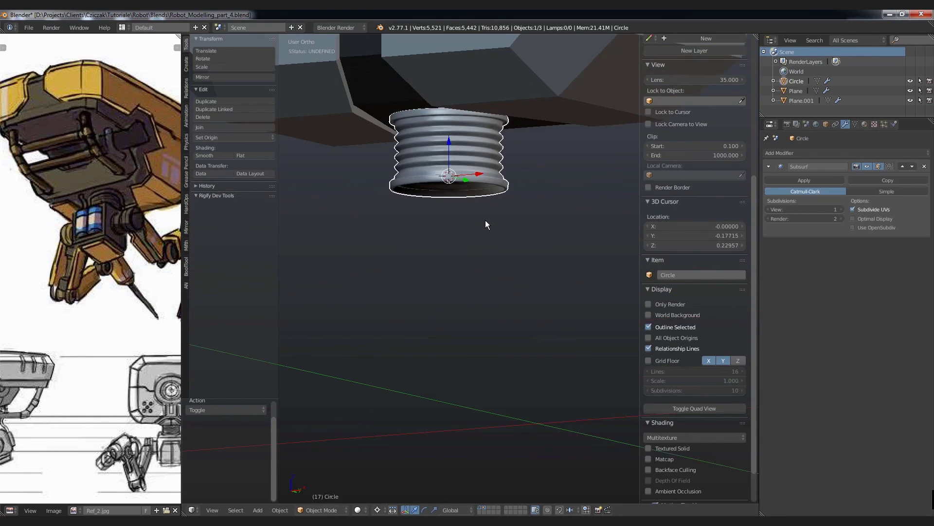
pyautogui.press('KP_1')
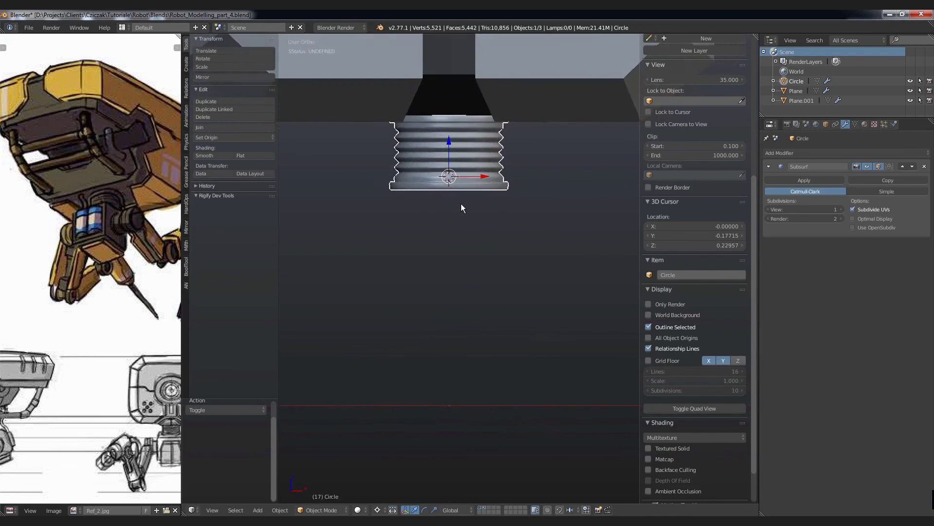
pyautogui.press('Tab')
pyautogui.press('z')
pyautogui.scroll(2, 460, 164)
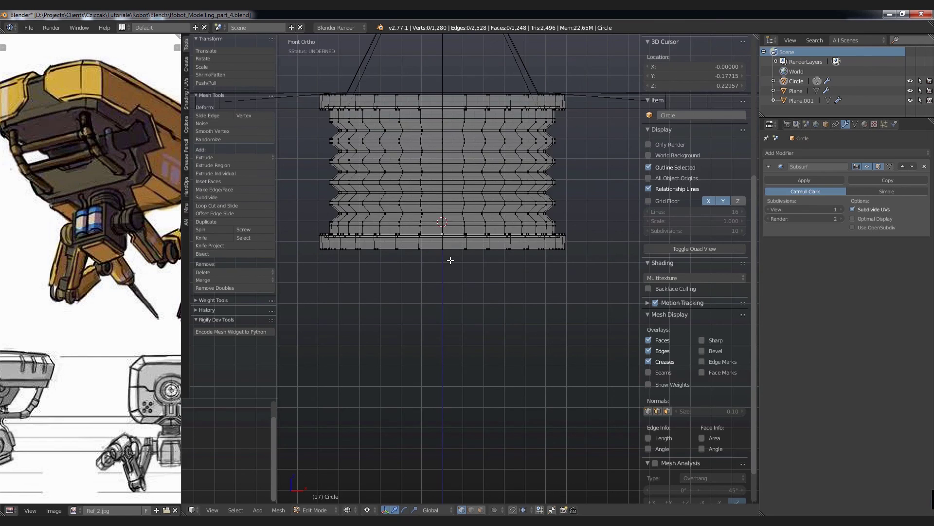
# Return to Object Mode with solid shading and reselect the neck beneath the head.
pyautogui.press('a')
pyautogui.press('Tab')
pyautogui.press('a')
pyautogui.press('z')
pyautogui.moveTo(448, 183)
pyautogui.mouseDown(button='middle')
pyautogui.moveTo(454, 188)
pyautogui.moveTo(430, 186)
pyautogui.moveTo(521, 198)
pyautogui.moveTo(439, 200)
pyautogui.mouseUp(button='middle')
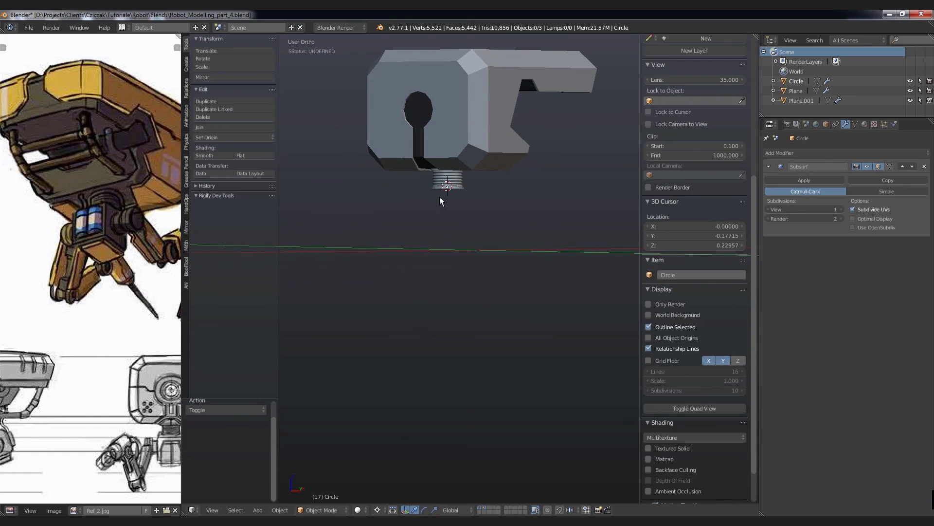
pyautogui.scroll(1, 445, 214)
pyautogui.scroll(3, 445, 234)
pyautogui.rightClick(443, 223)
pyautogui.moveTo(442, 220)
pyautogui.mouseDown(button='middle')
pyautogui.moveTo(410, 136)
pyautogui.moveTo(404, 270)
pyautogui.moveTo(404, 258)
pyautogui.moveTo(422, 261)
pyautogui.mouseUp(button='middle')
pyautogui.scroll(-3, 410, 135)
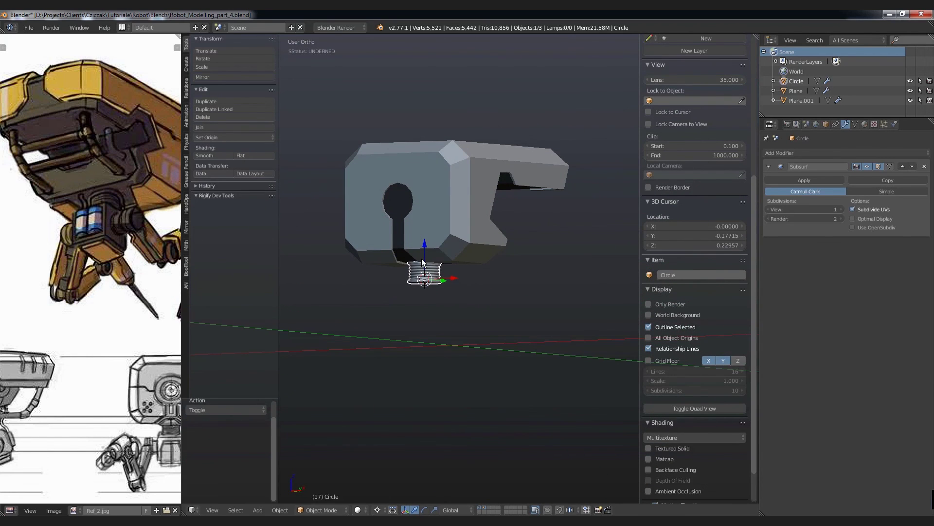